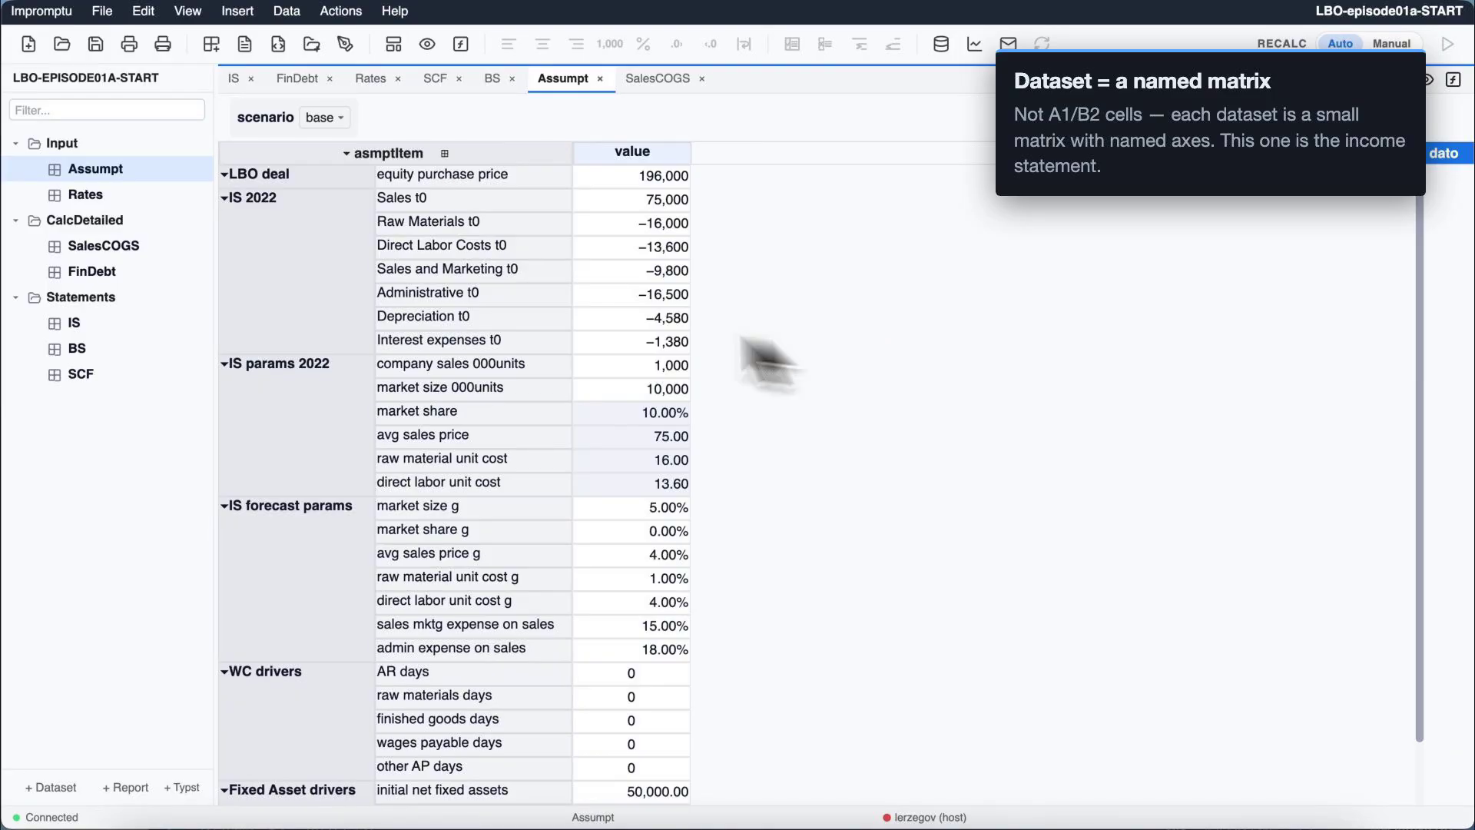
# Look through the Rates, SalesCOGS, FinDebt and IS datasets and examine the scenario and dato choices of IS.
pyautogui.click(94, 198)
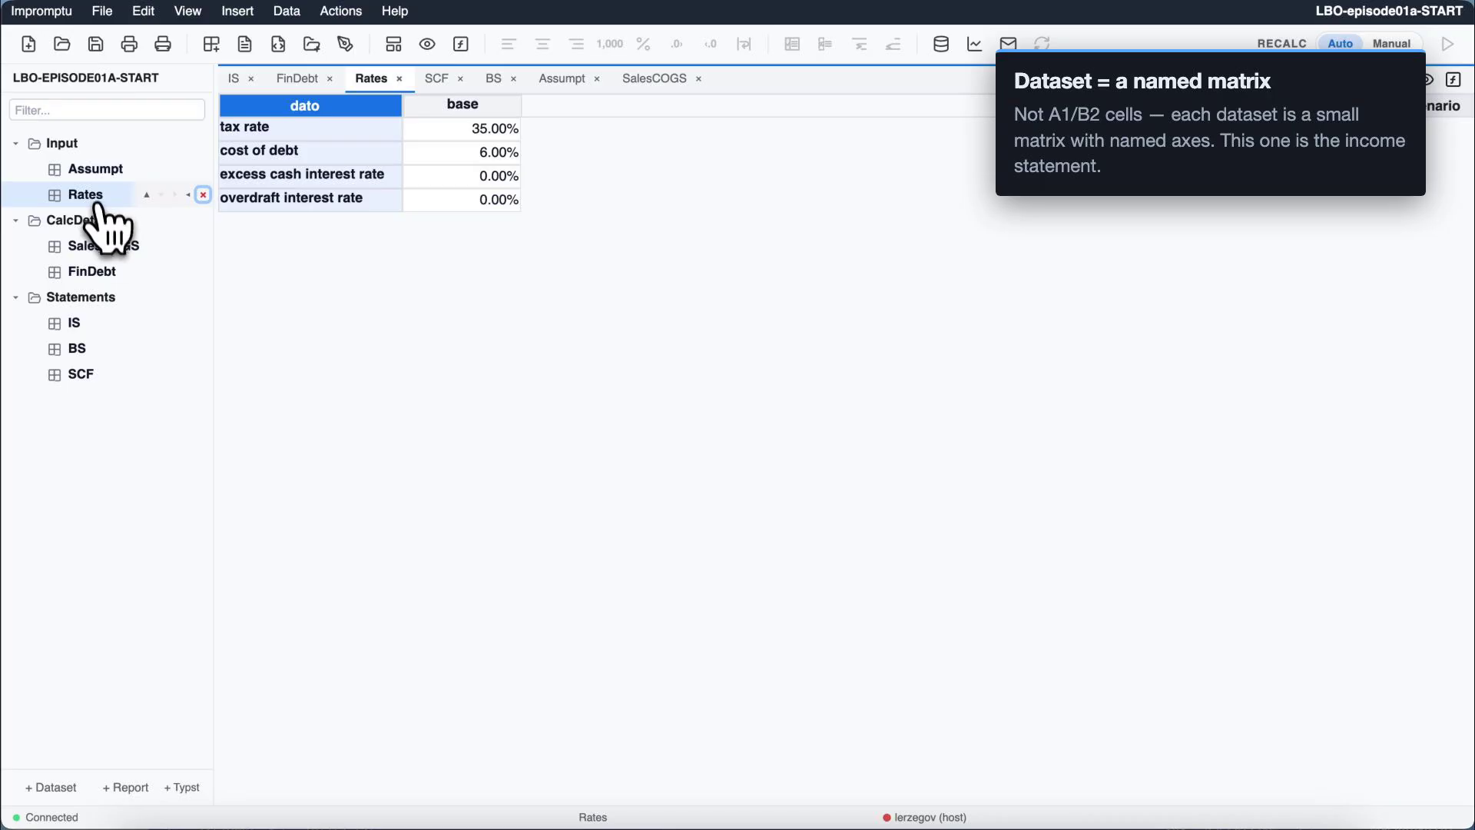
pyautogui.click(104, 248)
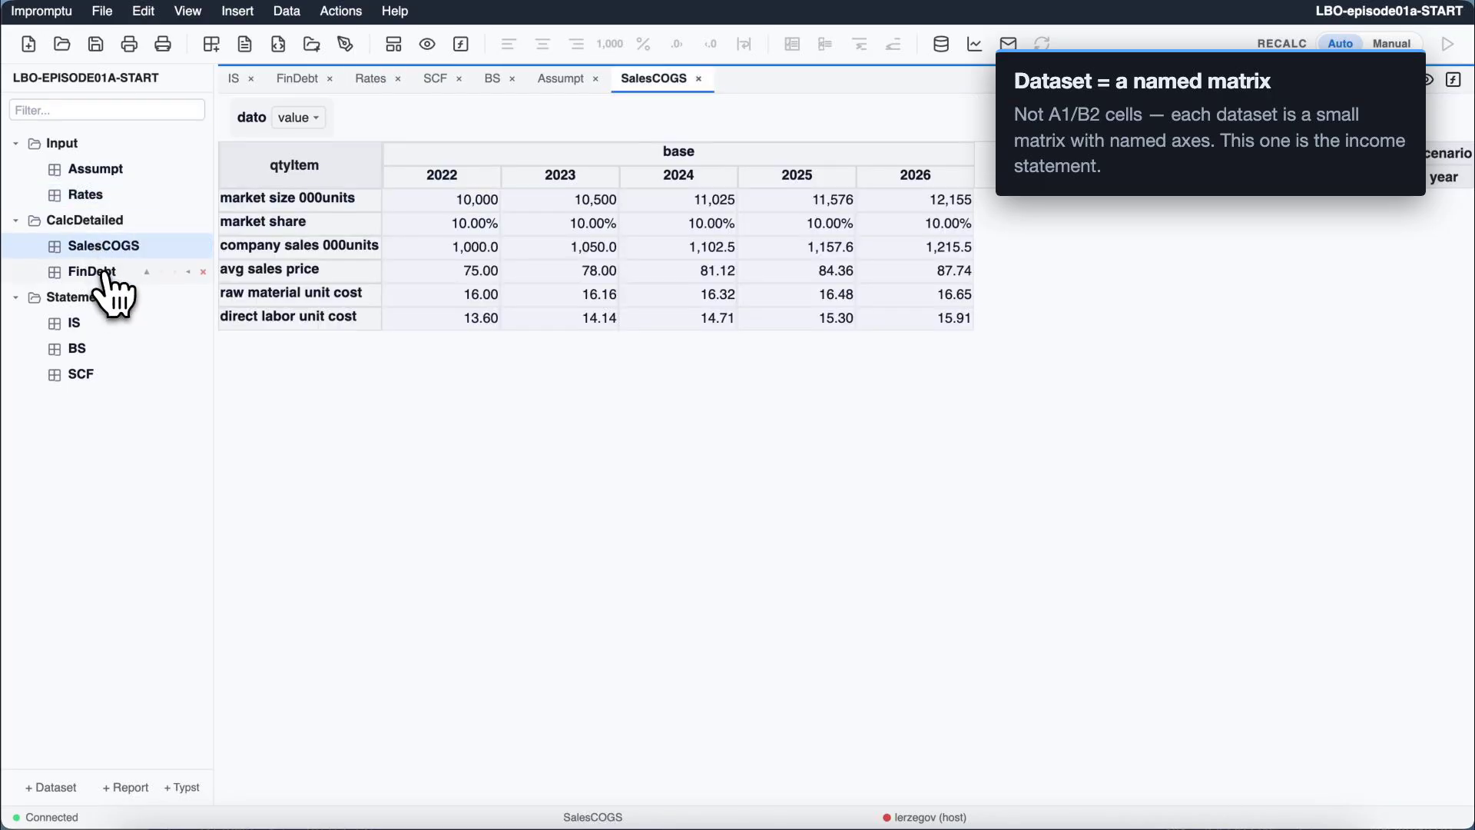
pyautogui.click(105, 273)
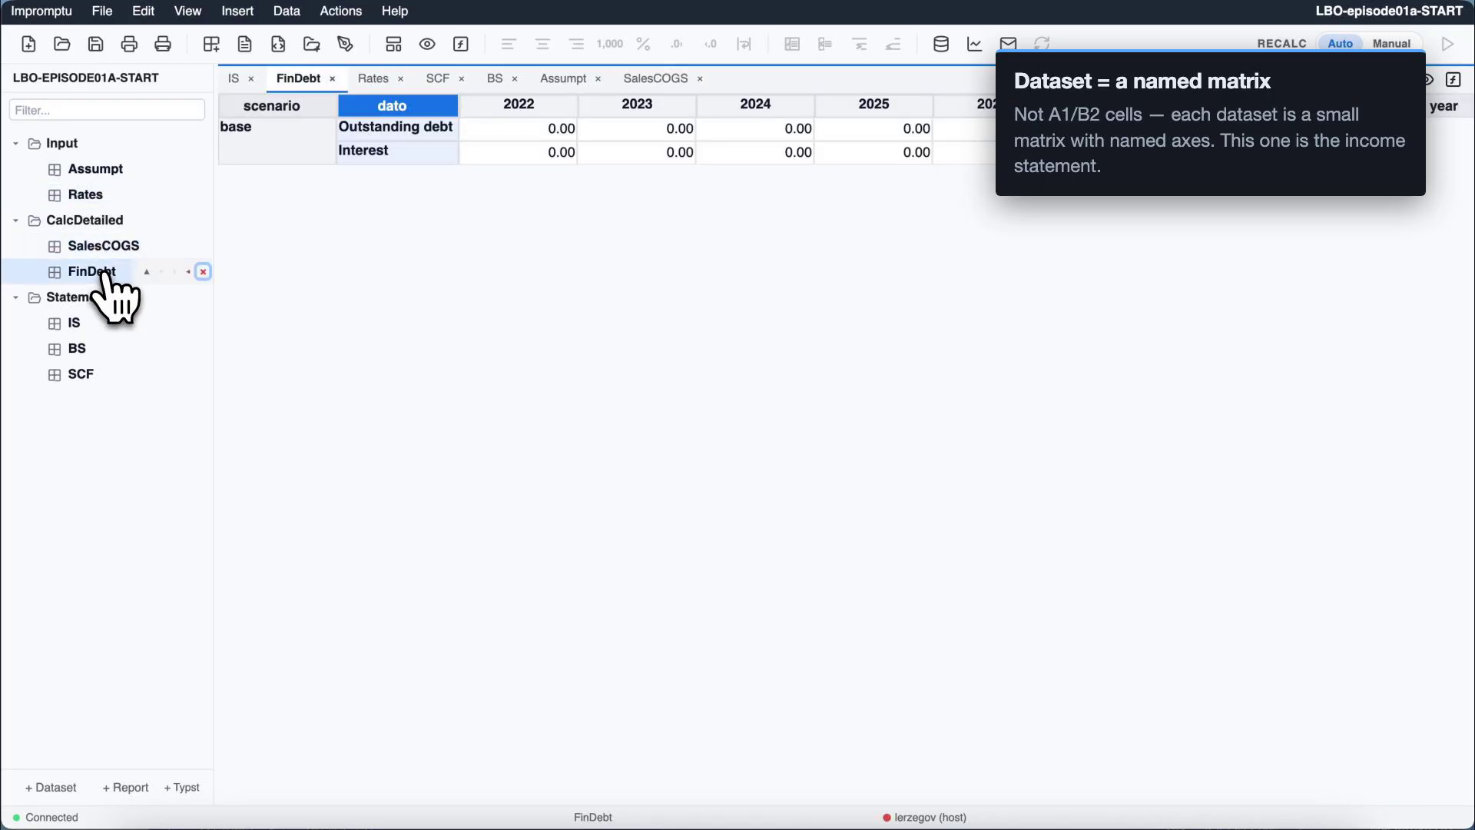
pyautogui.click(79, 323)
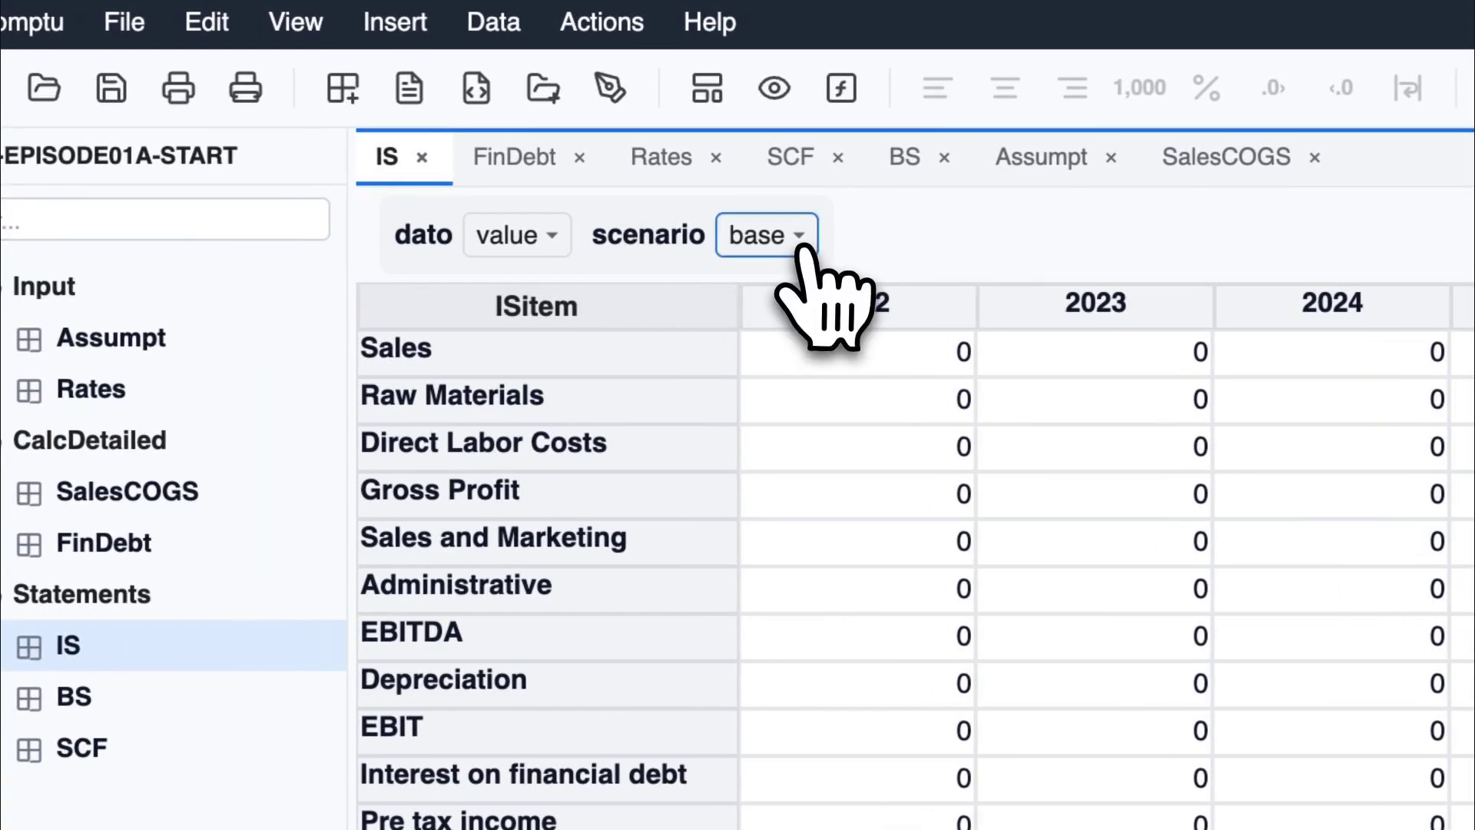
pyautogui.click(53, 248)
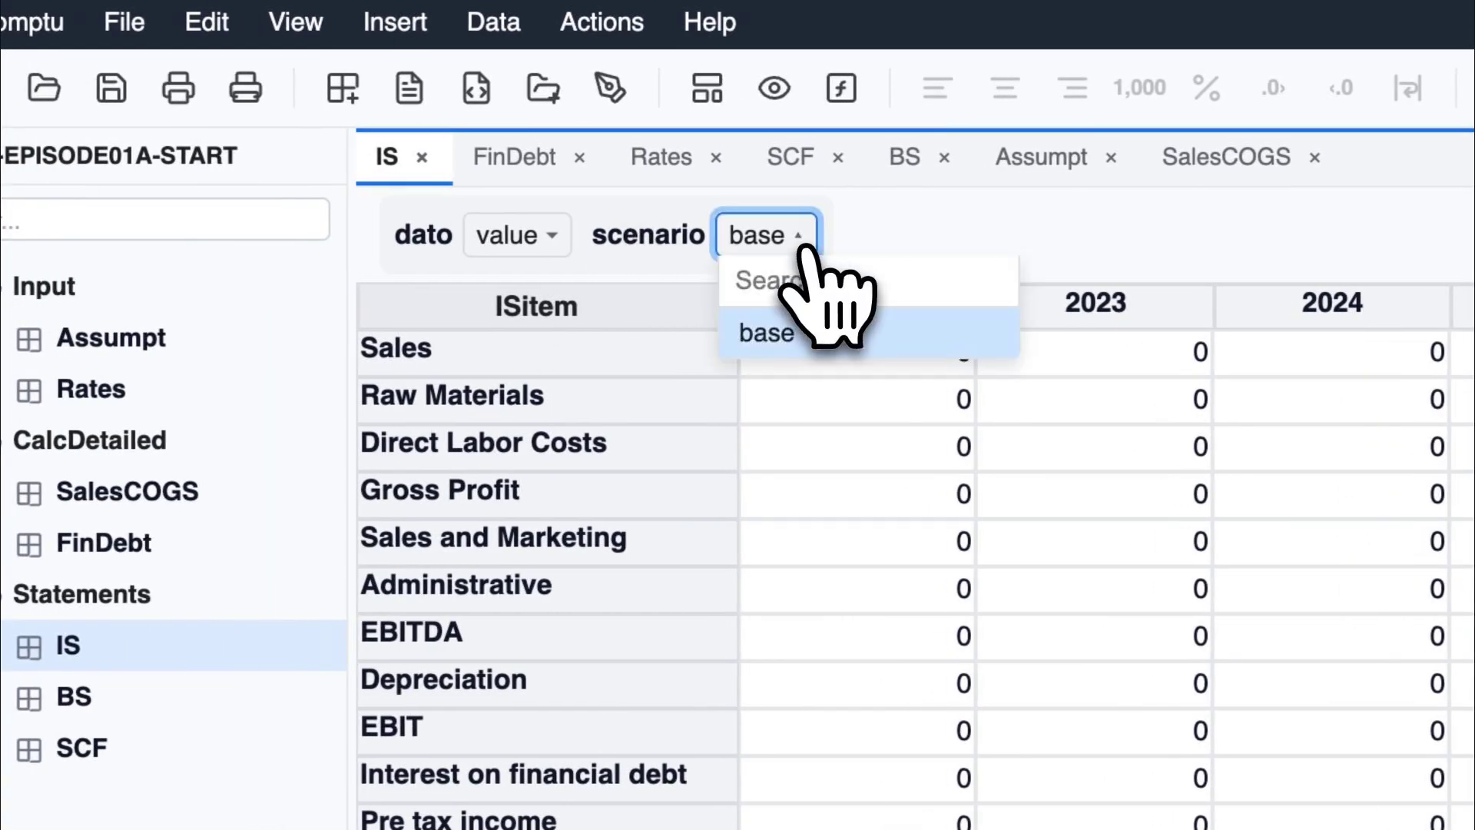
pyautogui.click(811, 257)
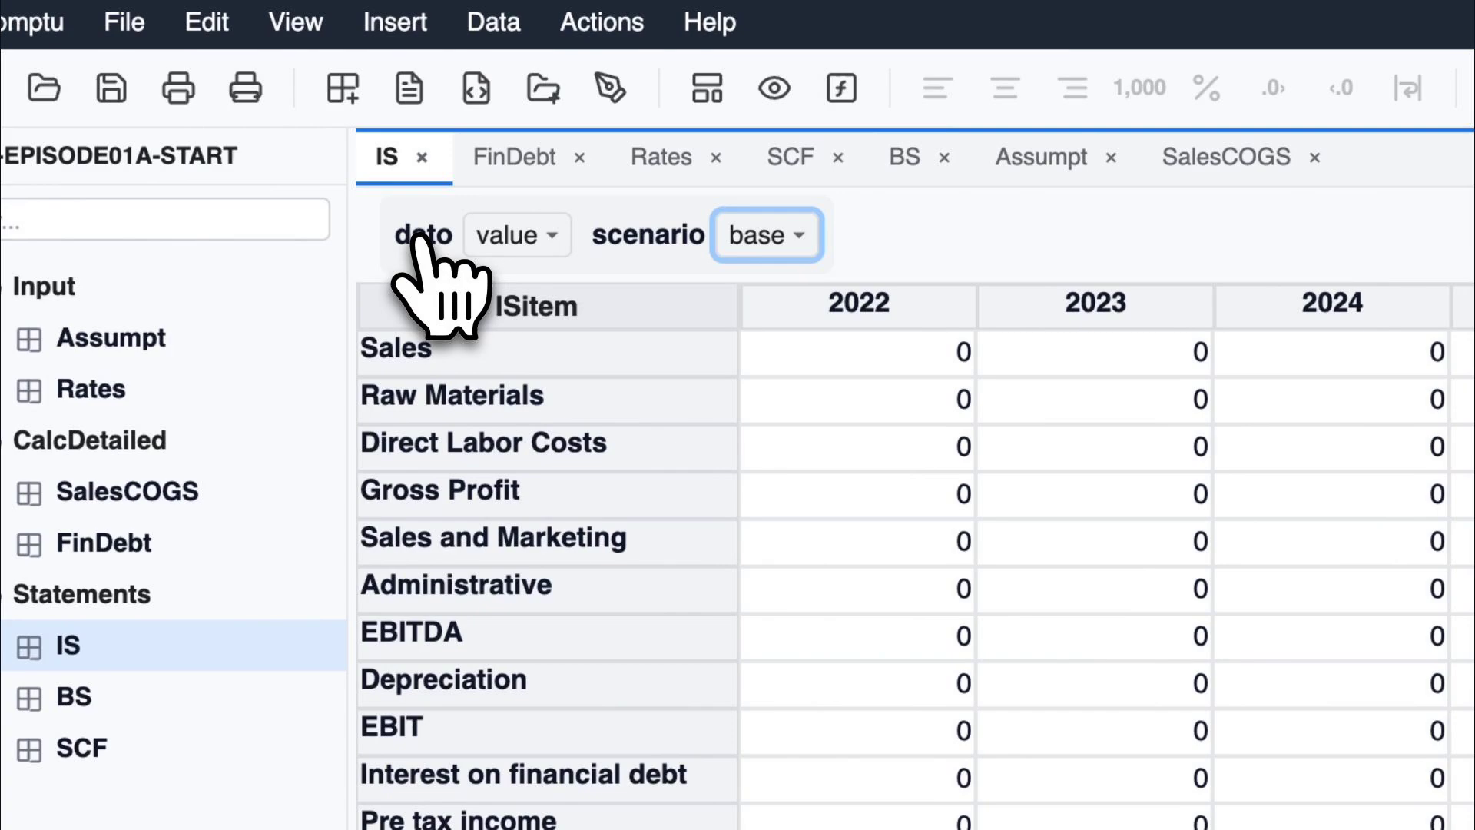
pyautogui.click(560, 244)
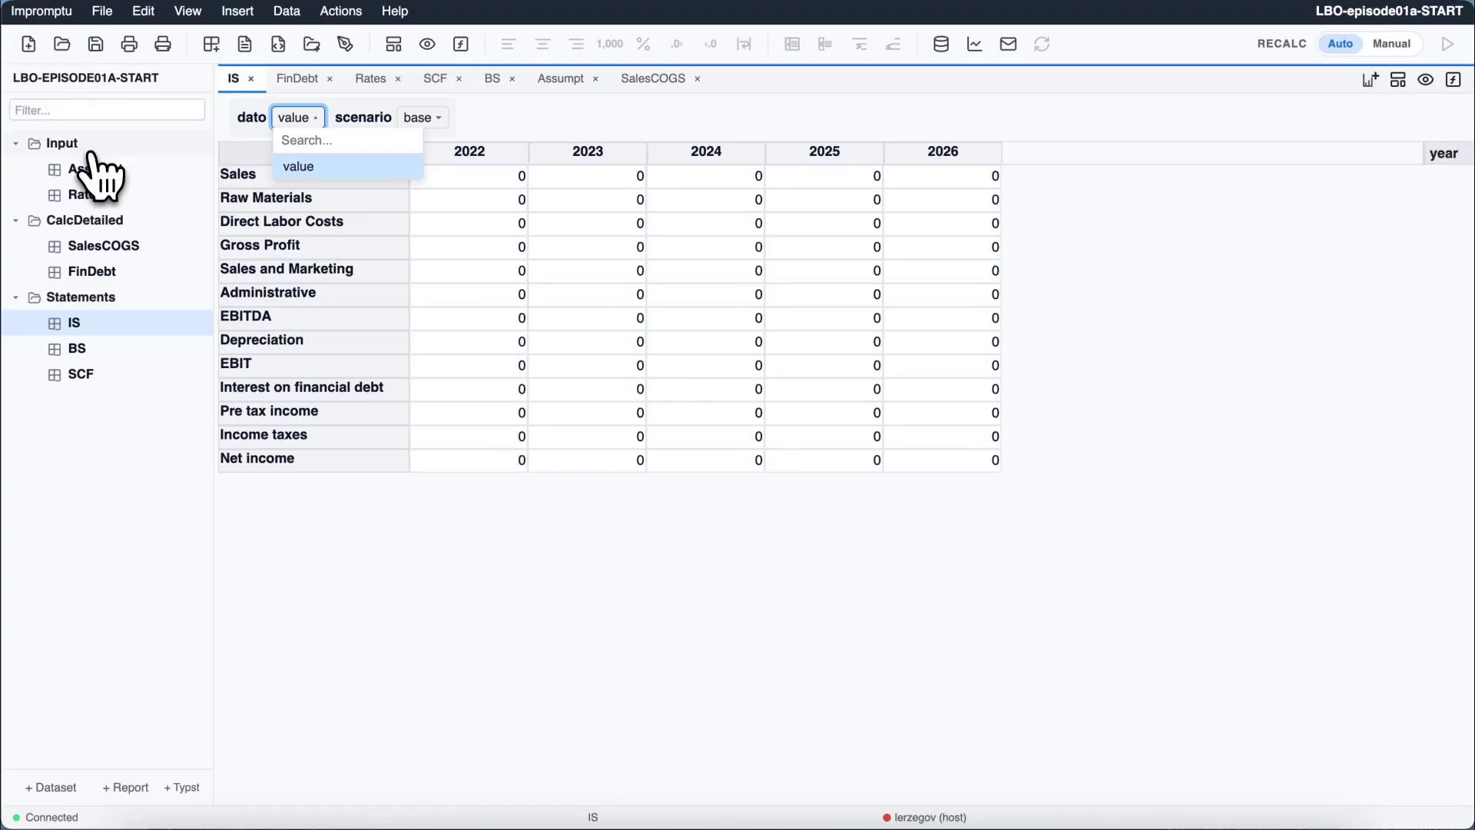
pyautogui.click(90, 153)
pyautogui.click(16, 144)
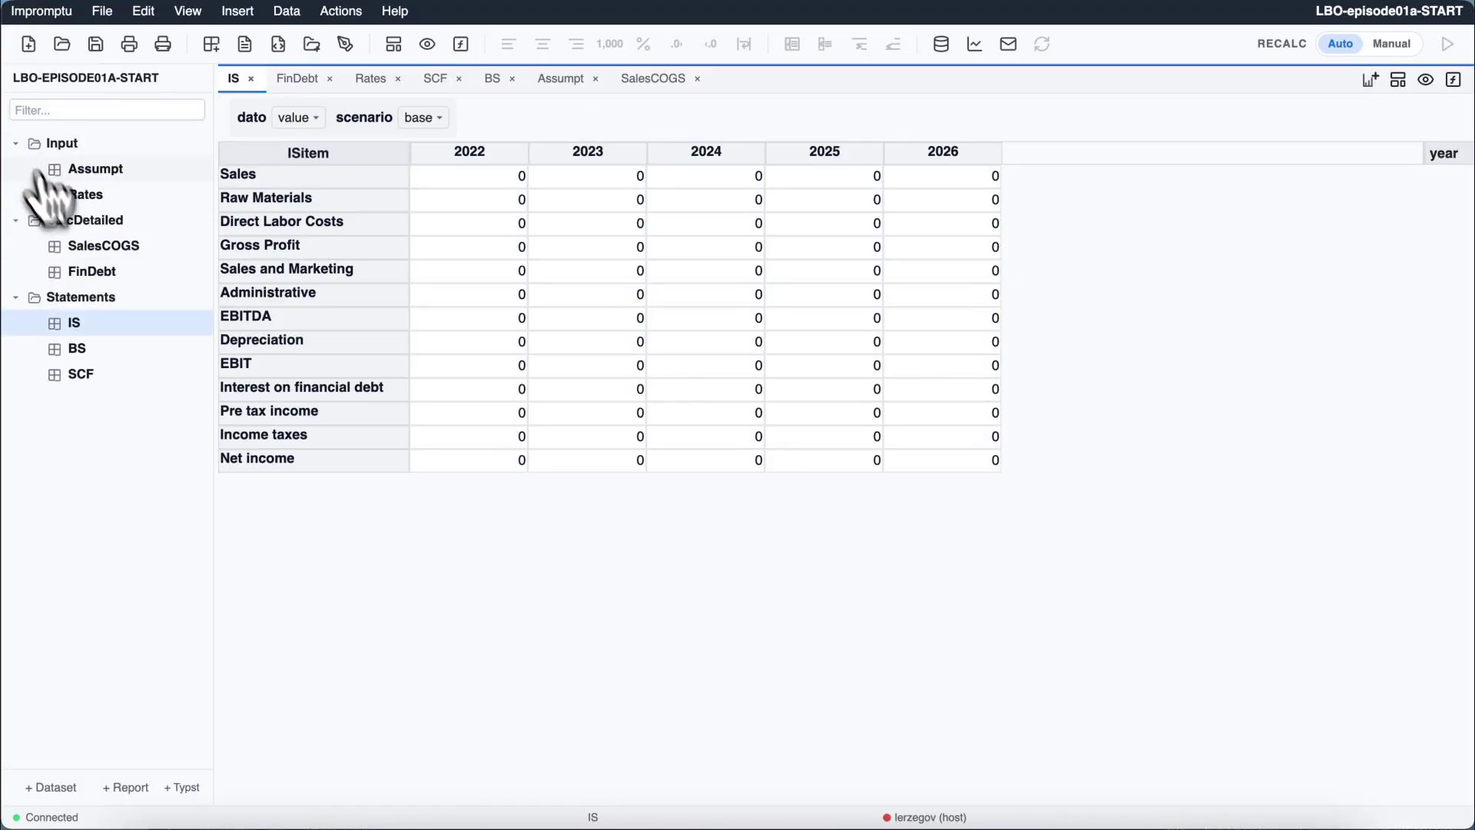
# Move the year dimension of the SalesCOGS dataset to the page axis and back to the columns.
pyautogui.click(90, 246)
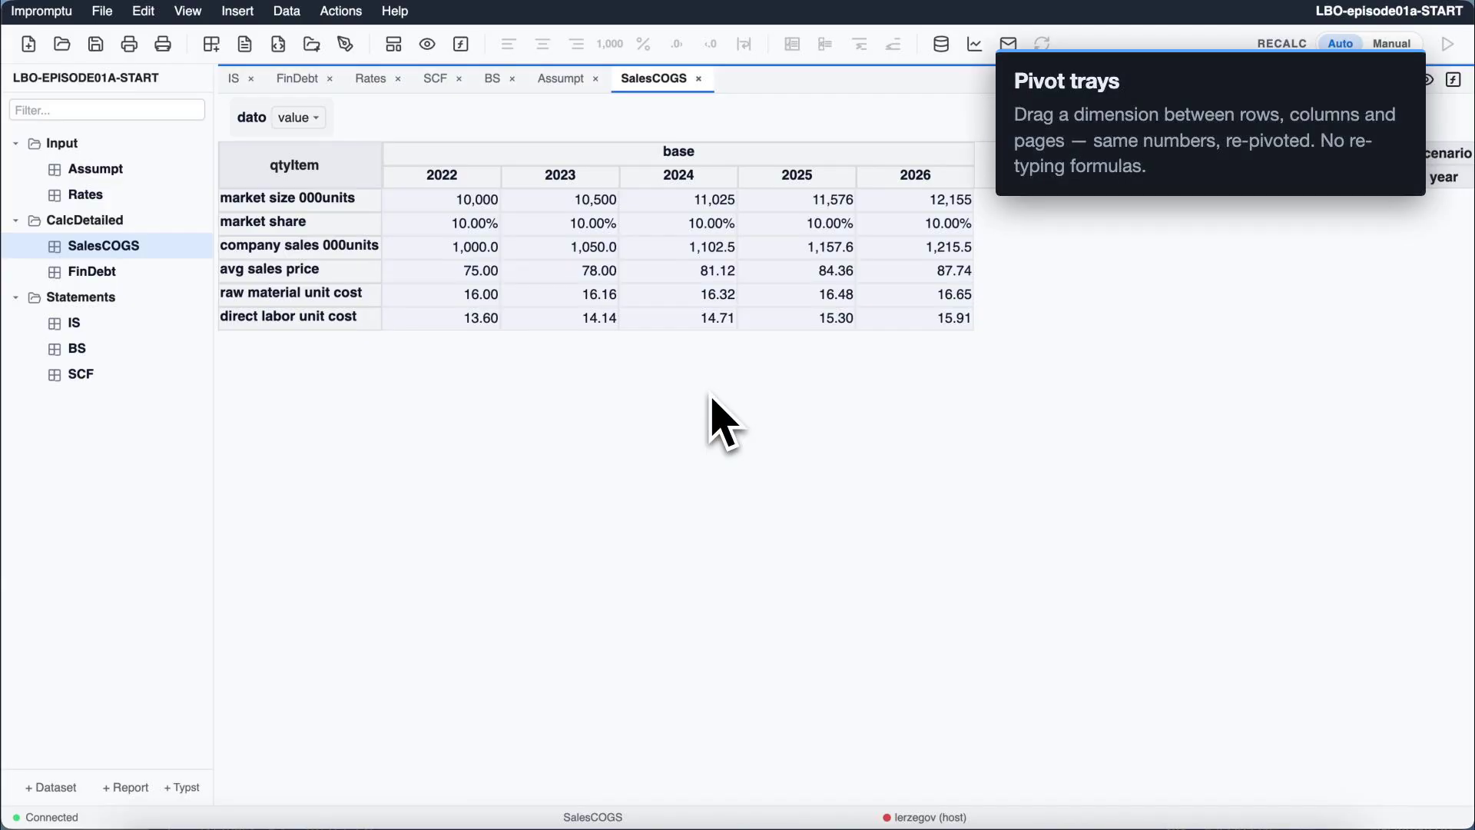
pyautogui.rightClick(1443, 183)
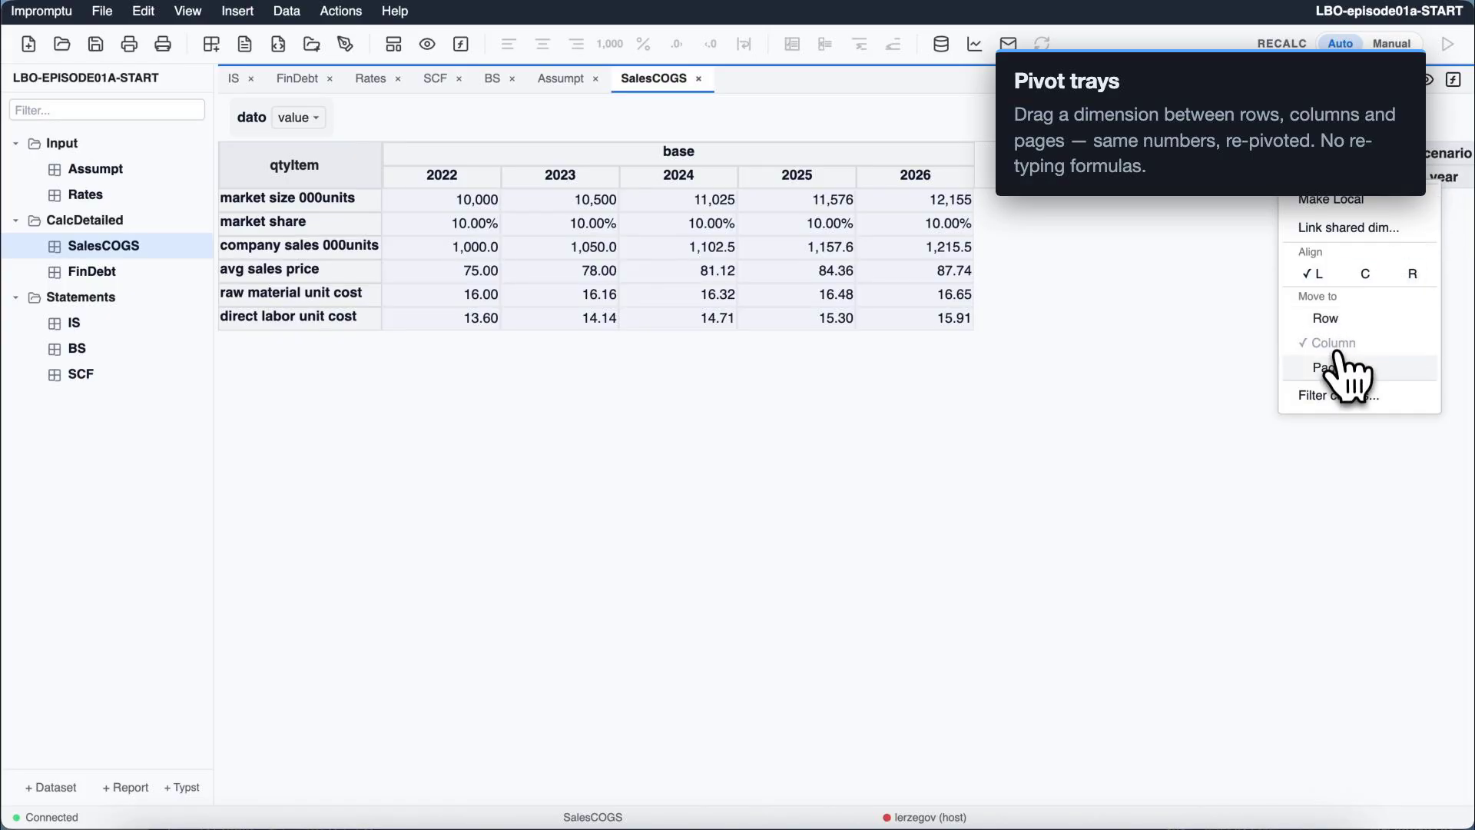
pyautogui.click(1333, 369)
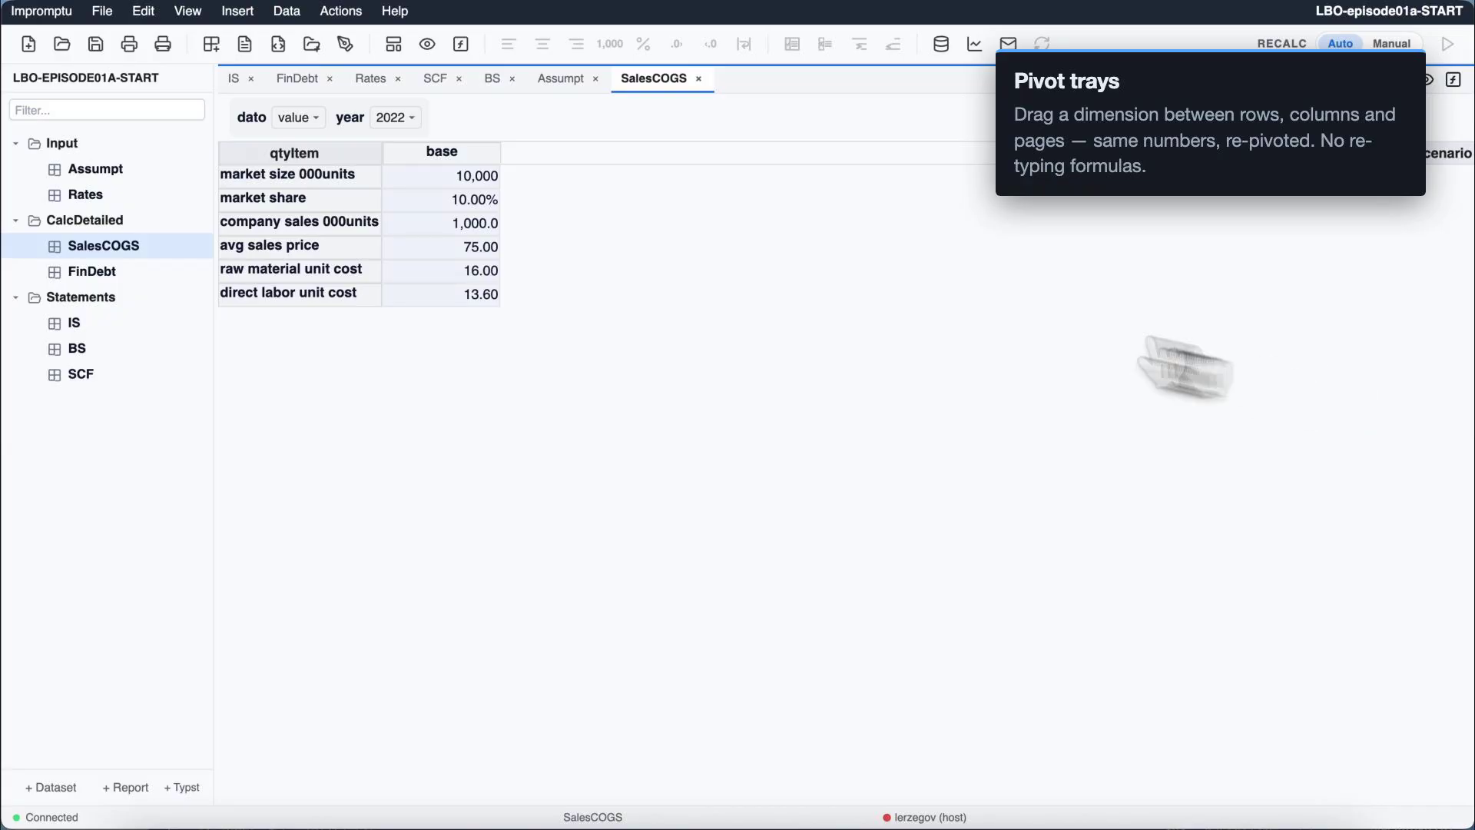
pyautogui.rightClick(352, 121)
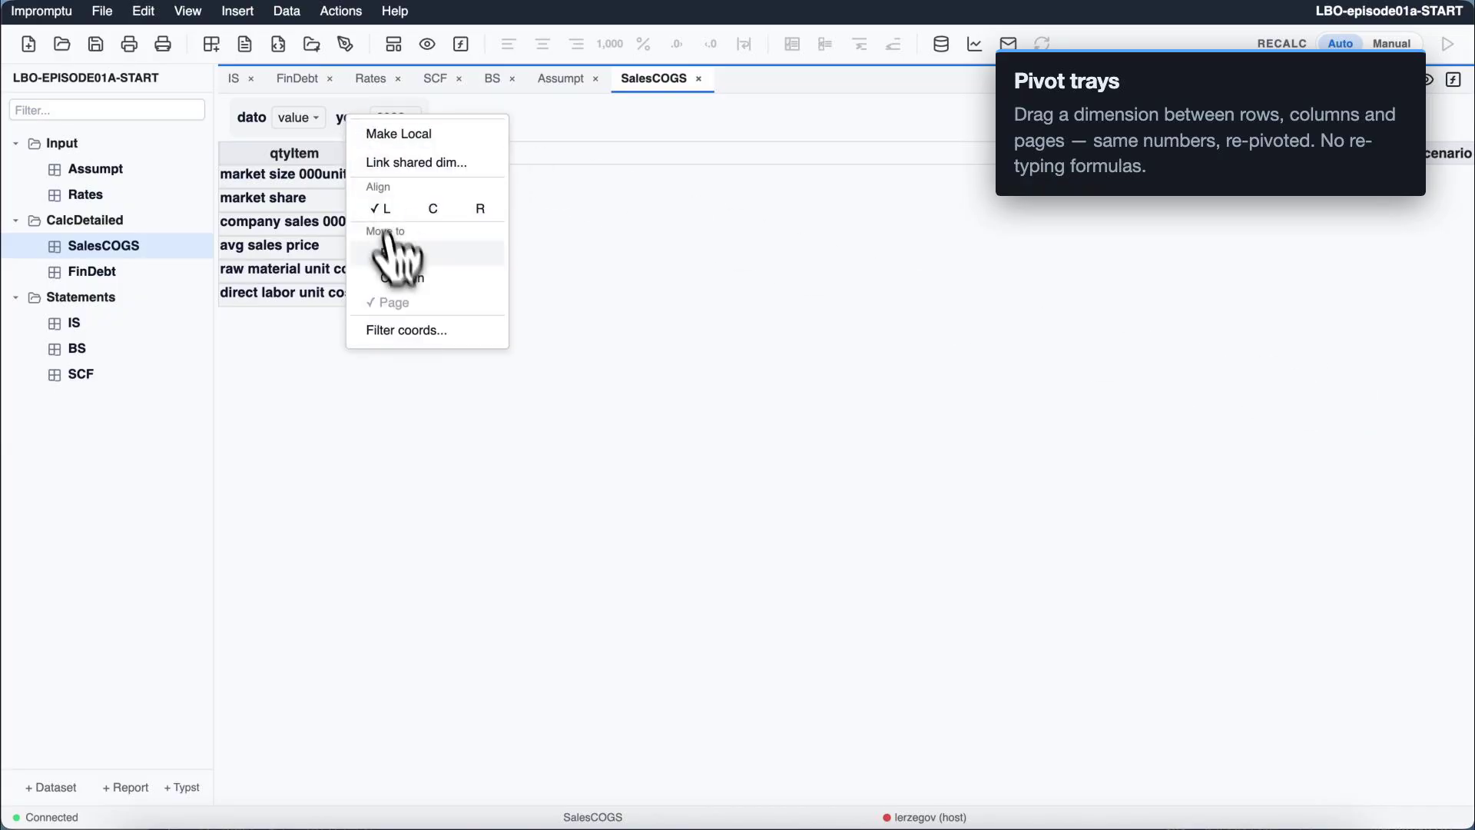
pyautogui.click(400, 275)
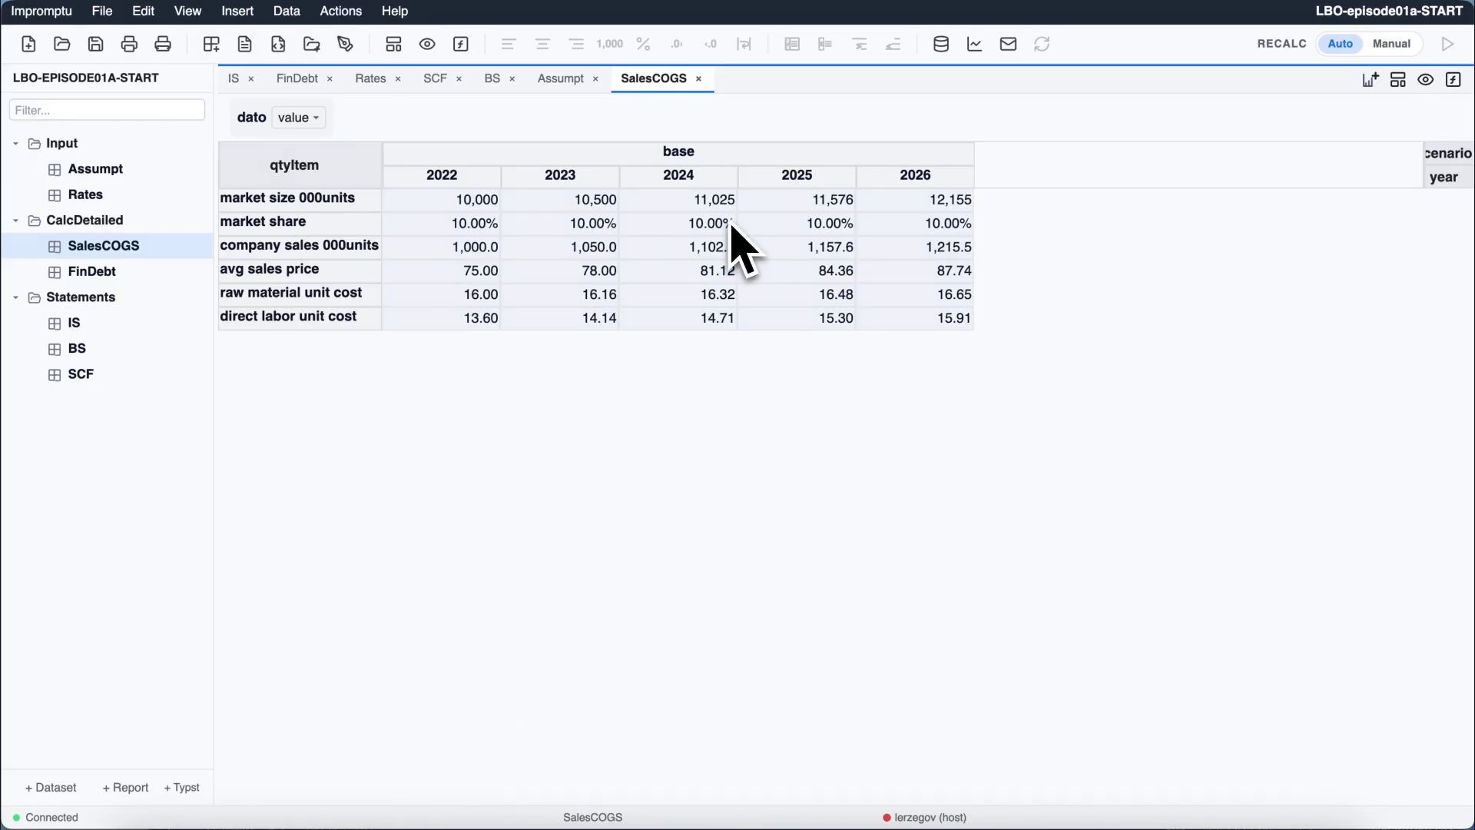
# Enter Outstanding debt in FinDebt for 2022 to 2026 as 90000, 95000, 100000, 98000 and 99000.
pyautogui.click(110, 271)
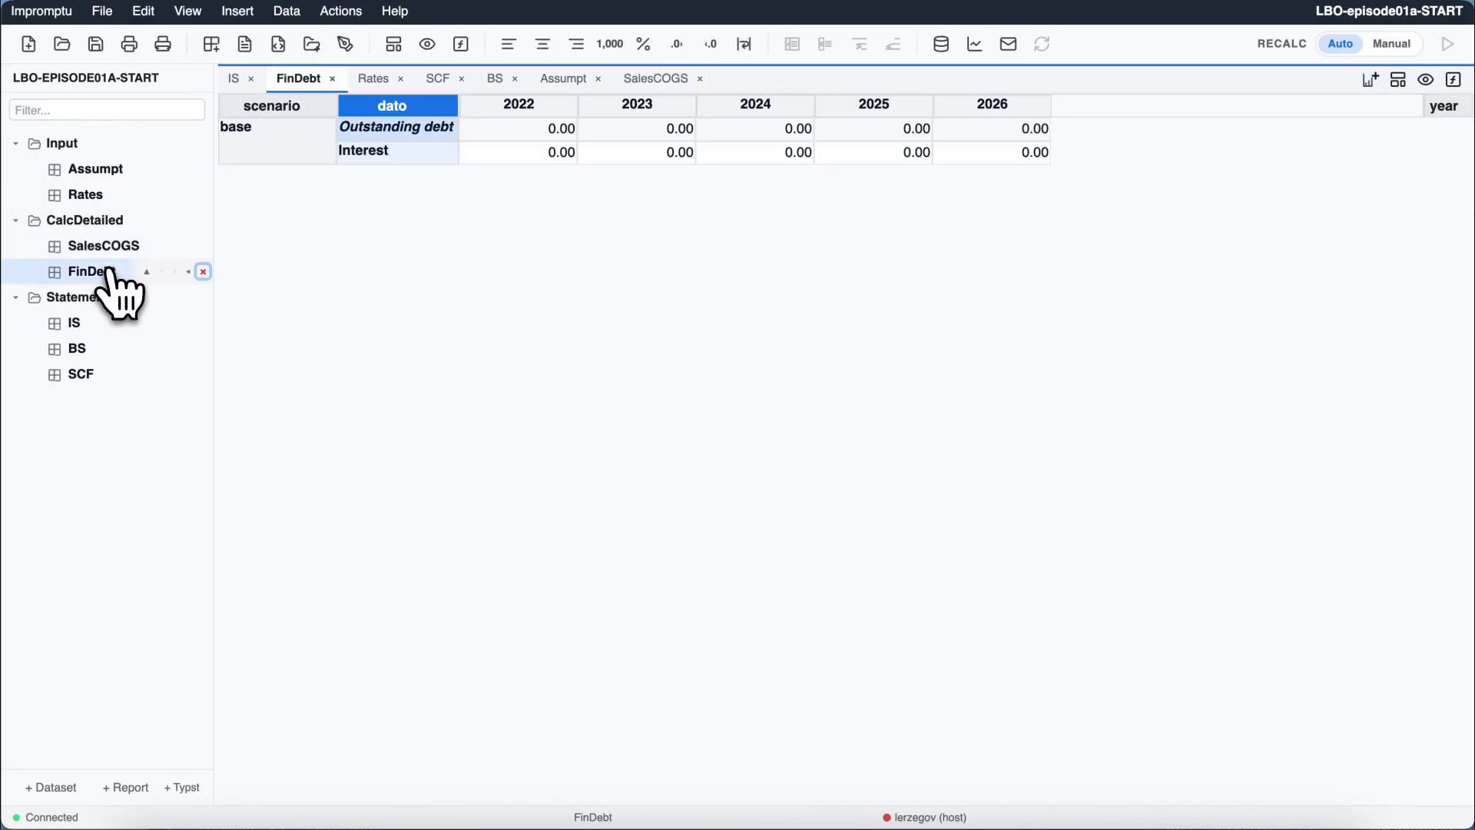
pyautogui.click(537, 132)
pyautogui.write('90000')
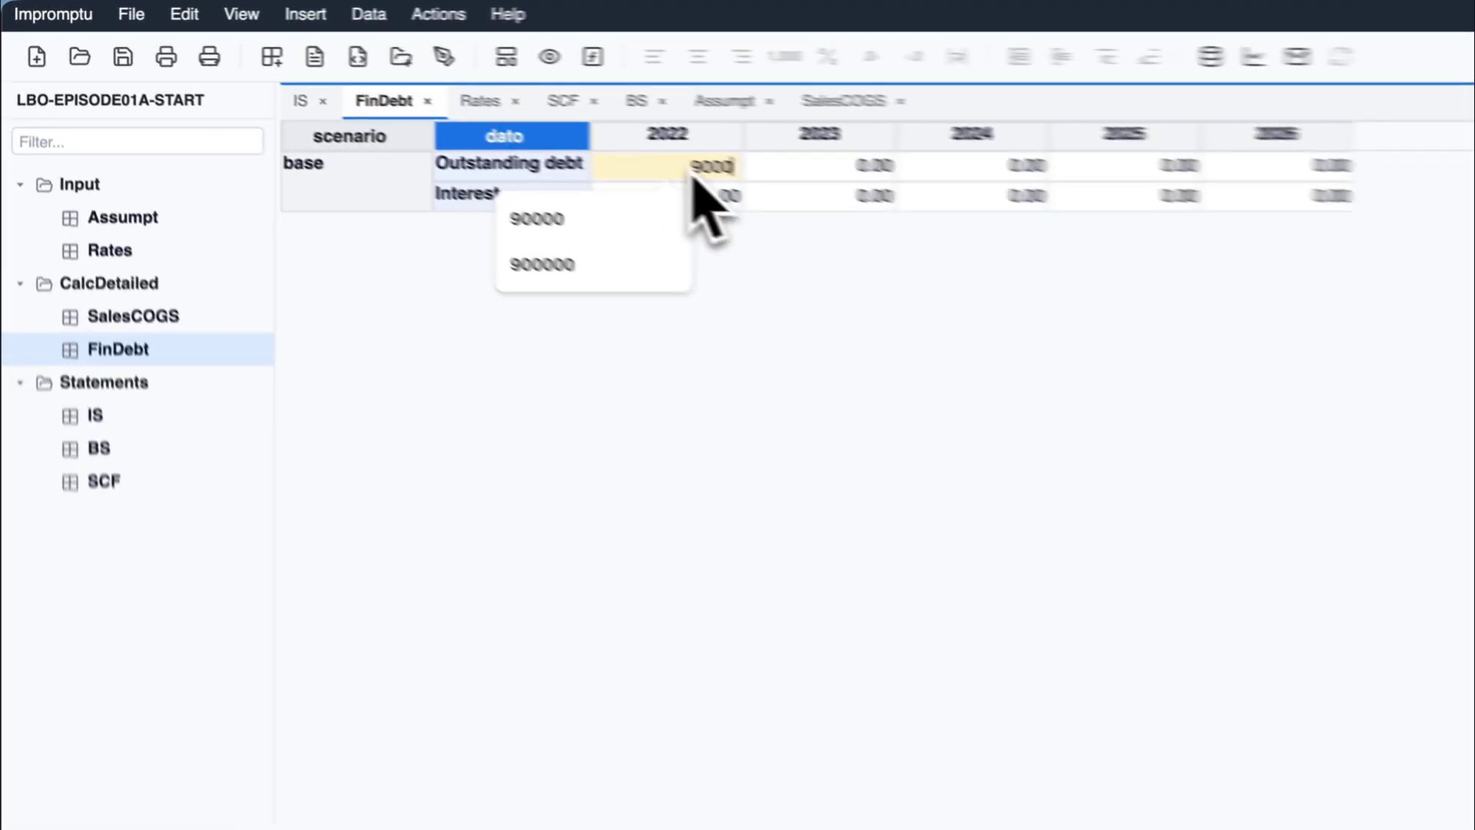
pyautogui.press('Tab')
pyautogui.write('95,000')
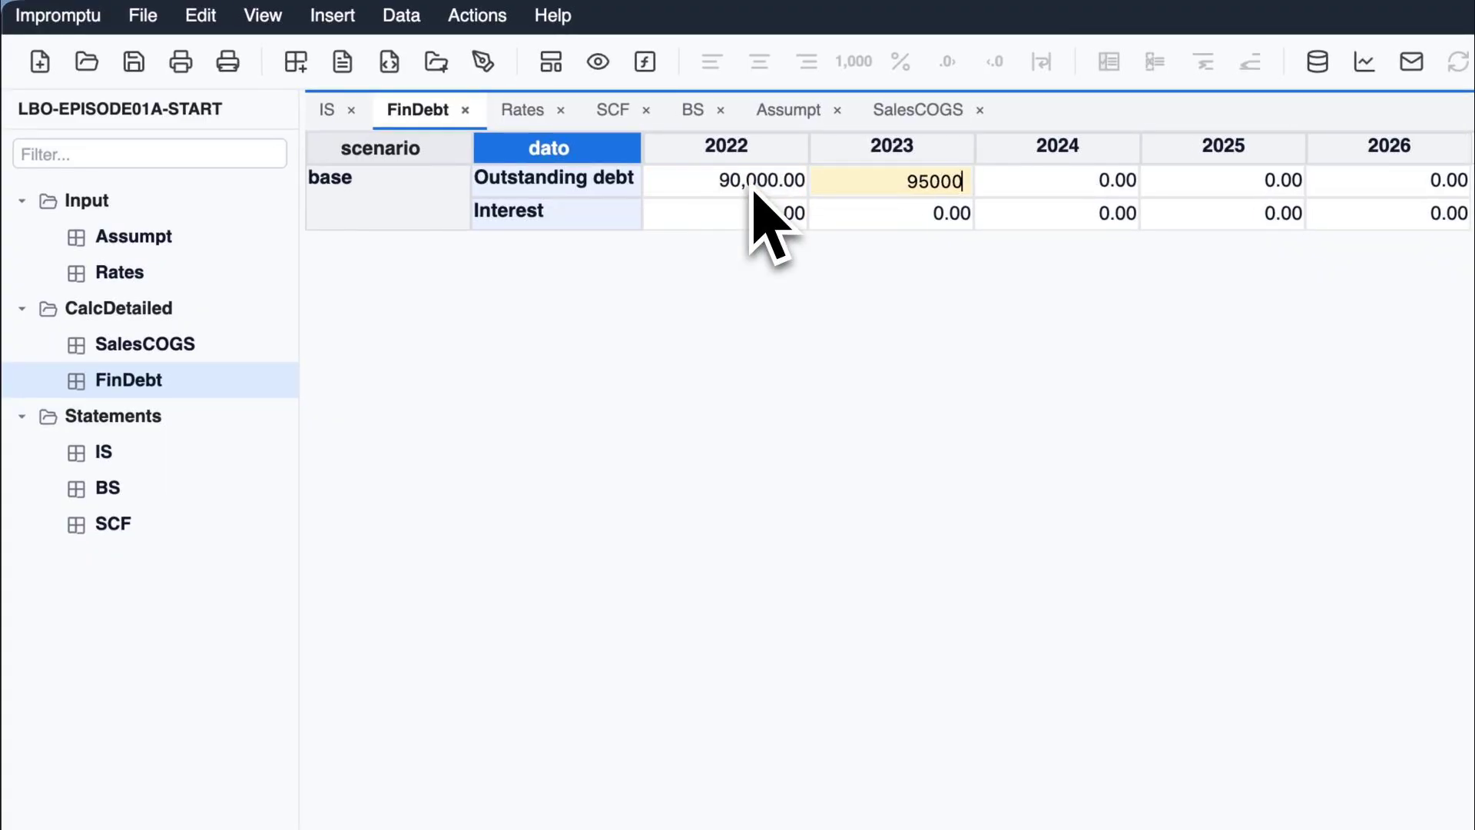
pyautogui.press('Tab')
pyautogui.write('100000')
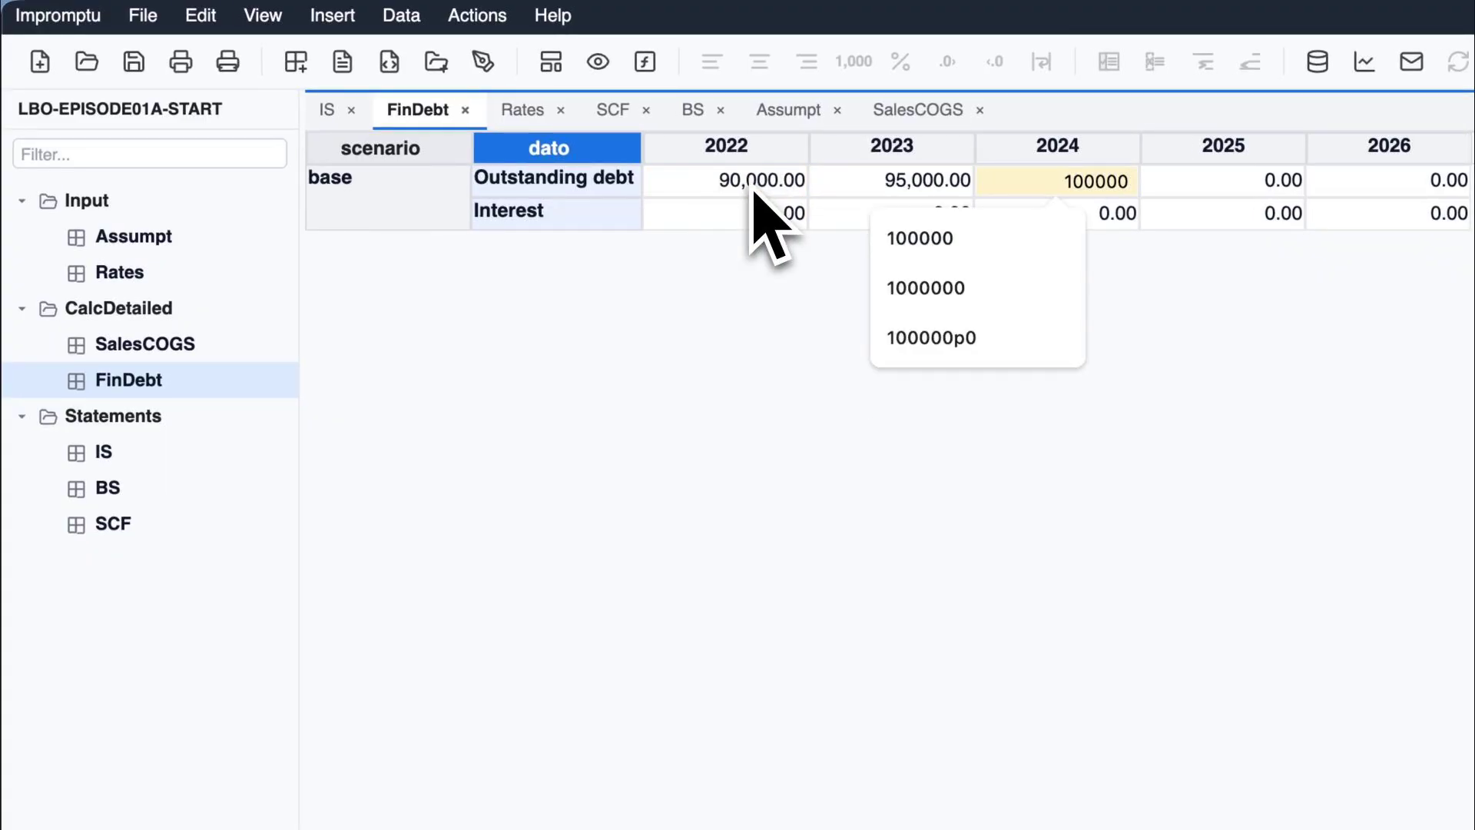
pyautogui.press('Tab')
pyautogui.write('98000')
pyautogui.press('Tab')
pyautogui.write('99000')
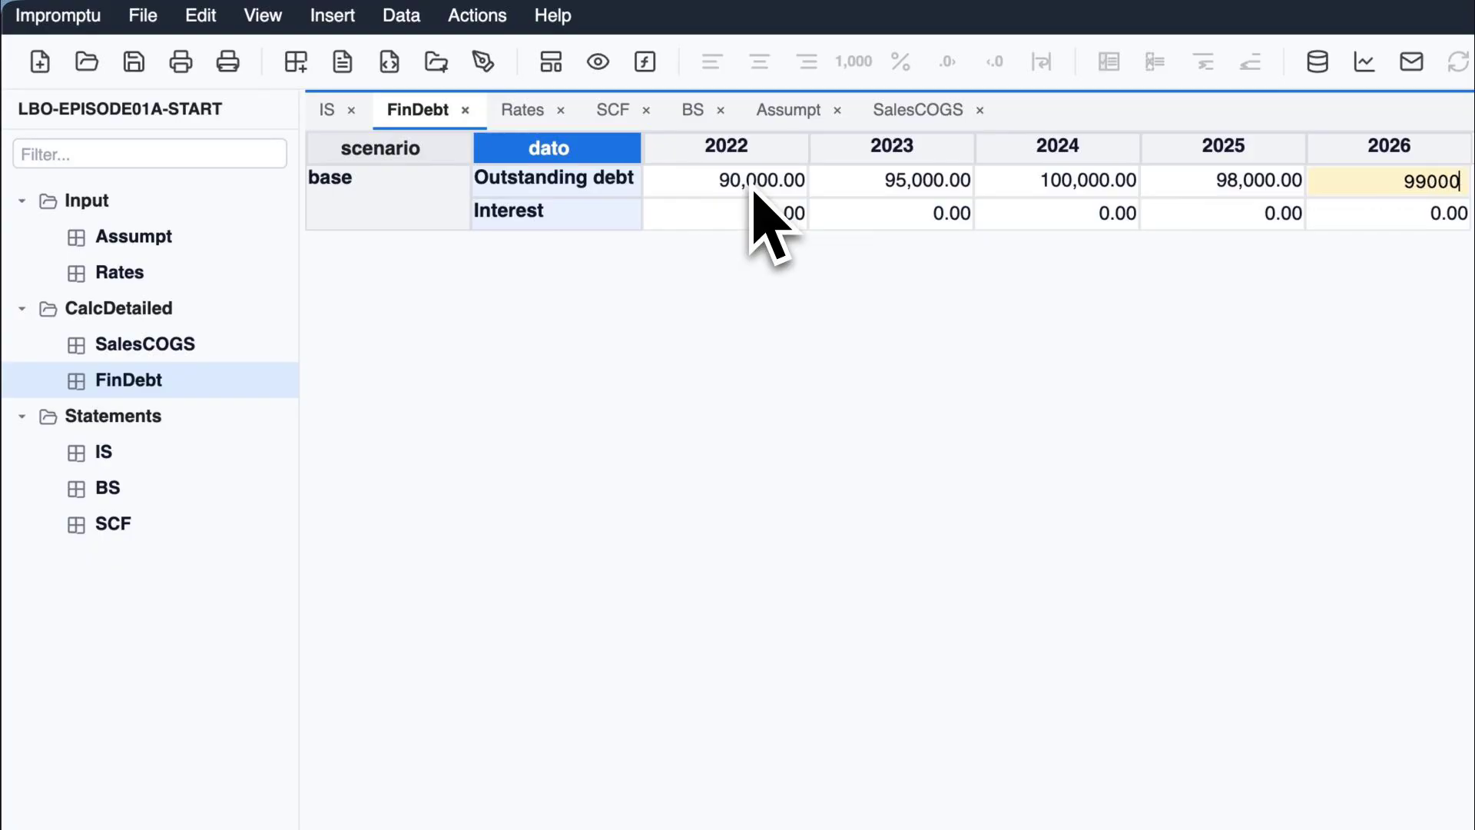
pyautogui.press('Return')
# Set the WC drivers in Assumpt: AR days 60, raw materials days 30, finished goods days 45, wages payable days 15, other AP days 45.
pyautogui.click(131, 237)
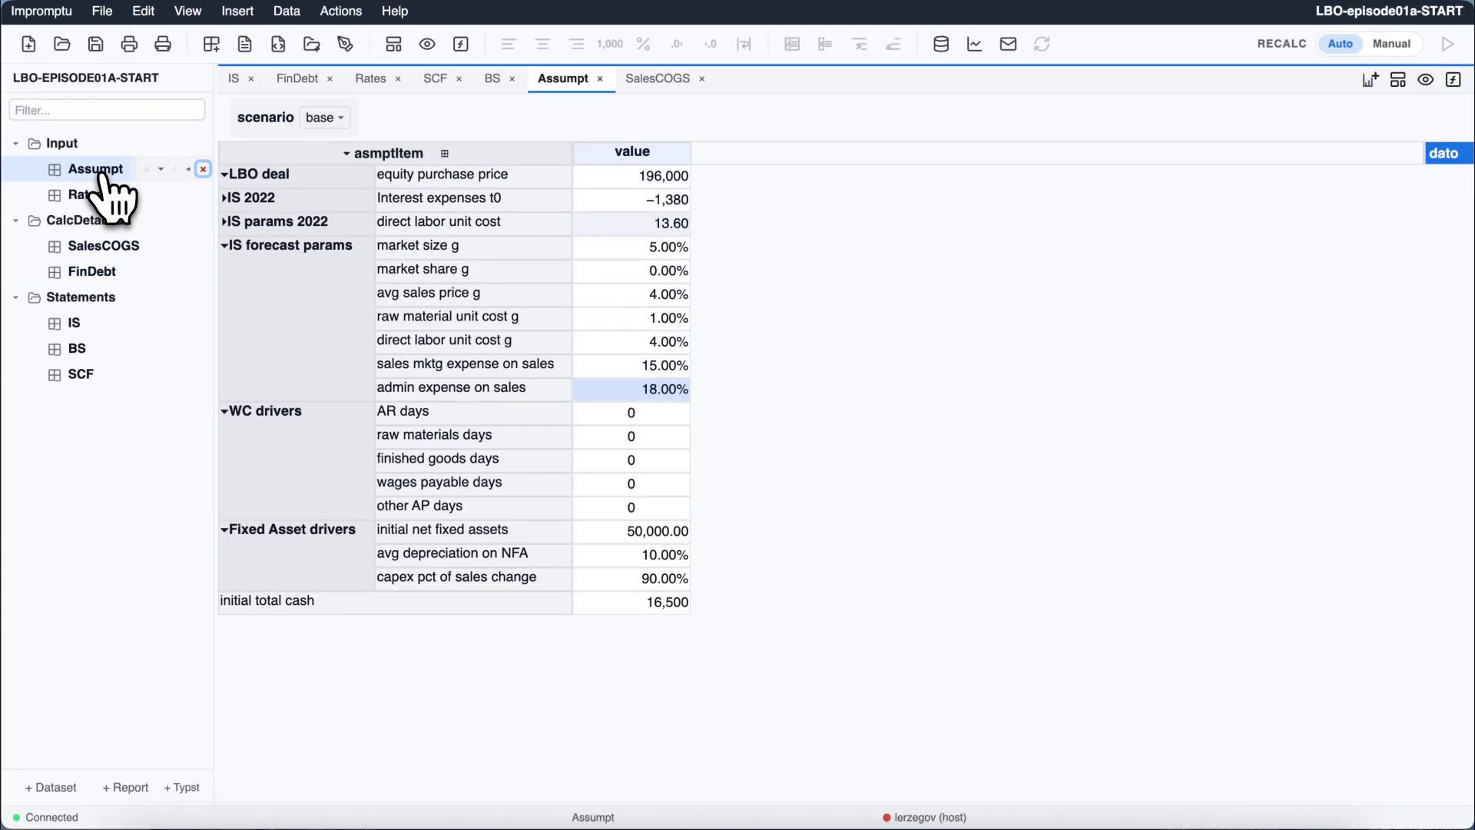
pyautogui.click(663, 418)
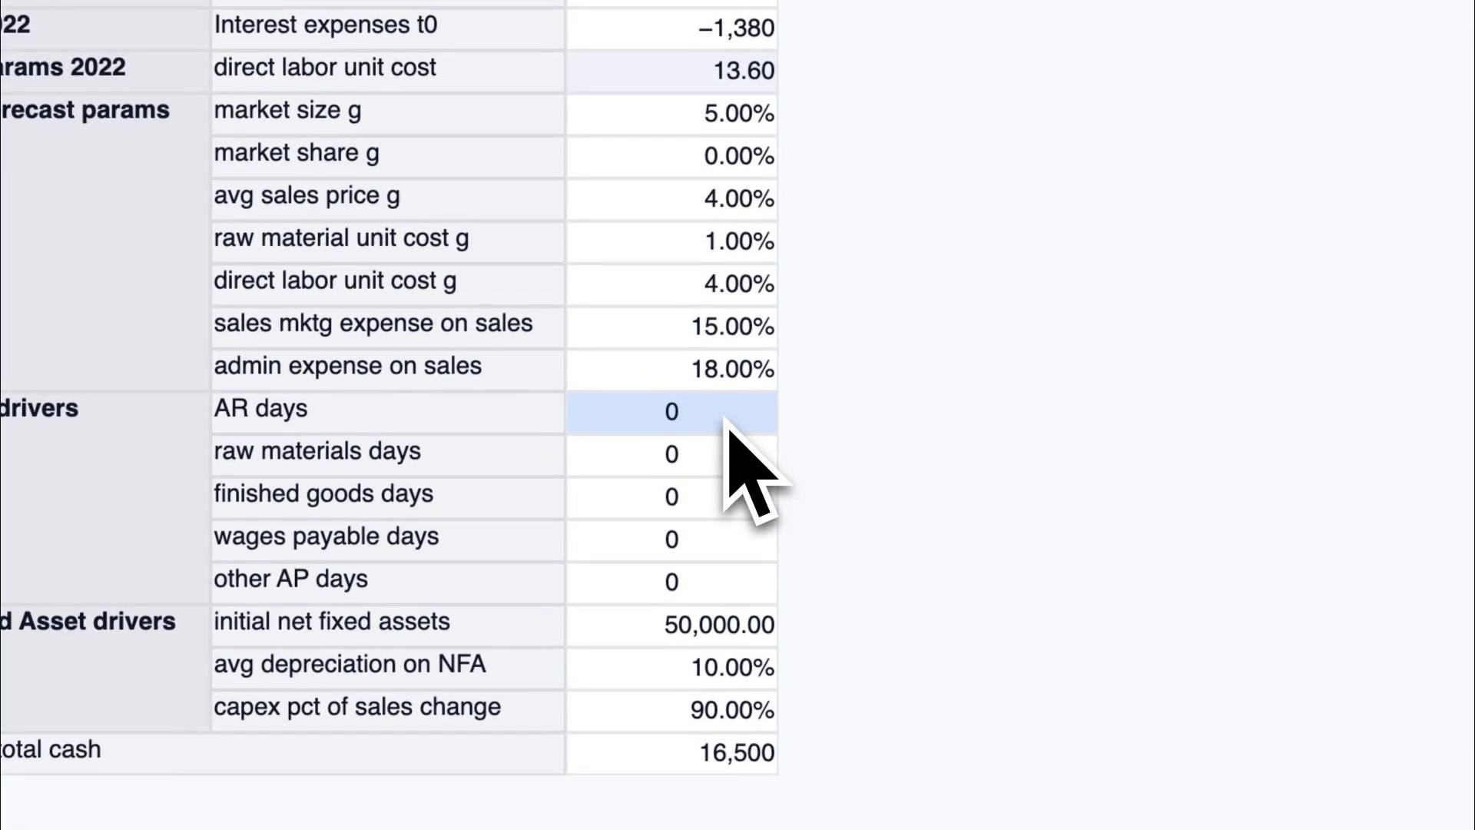
pyautogui.write('60')
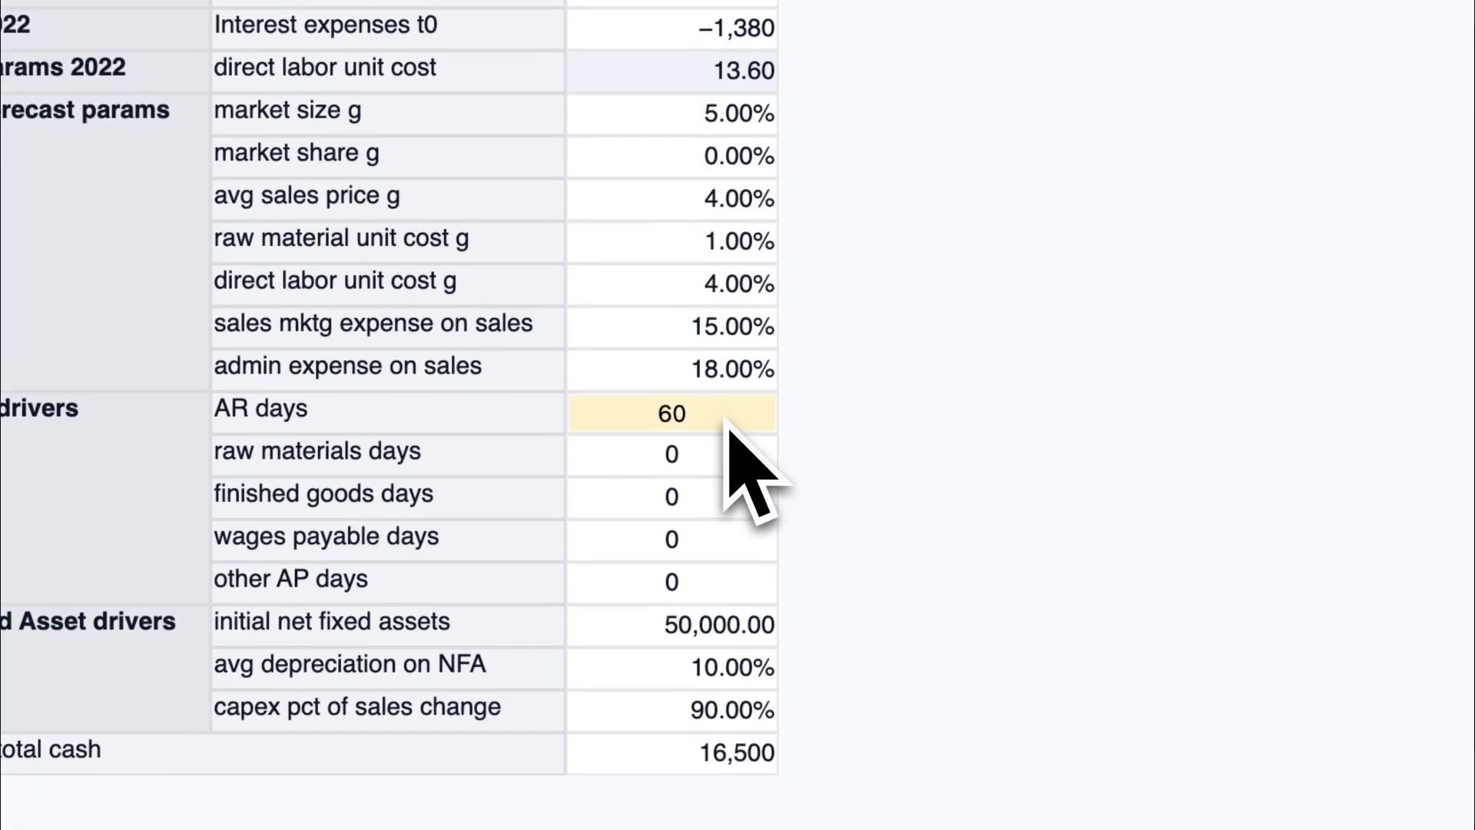
pyautogui.press('Return')
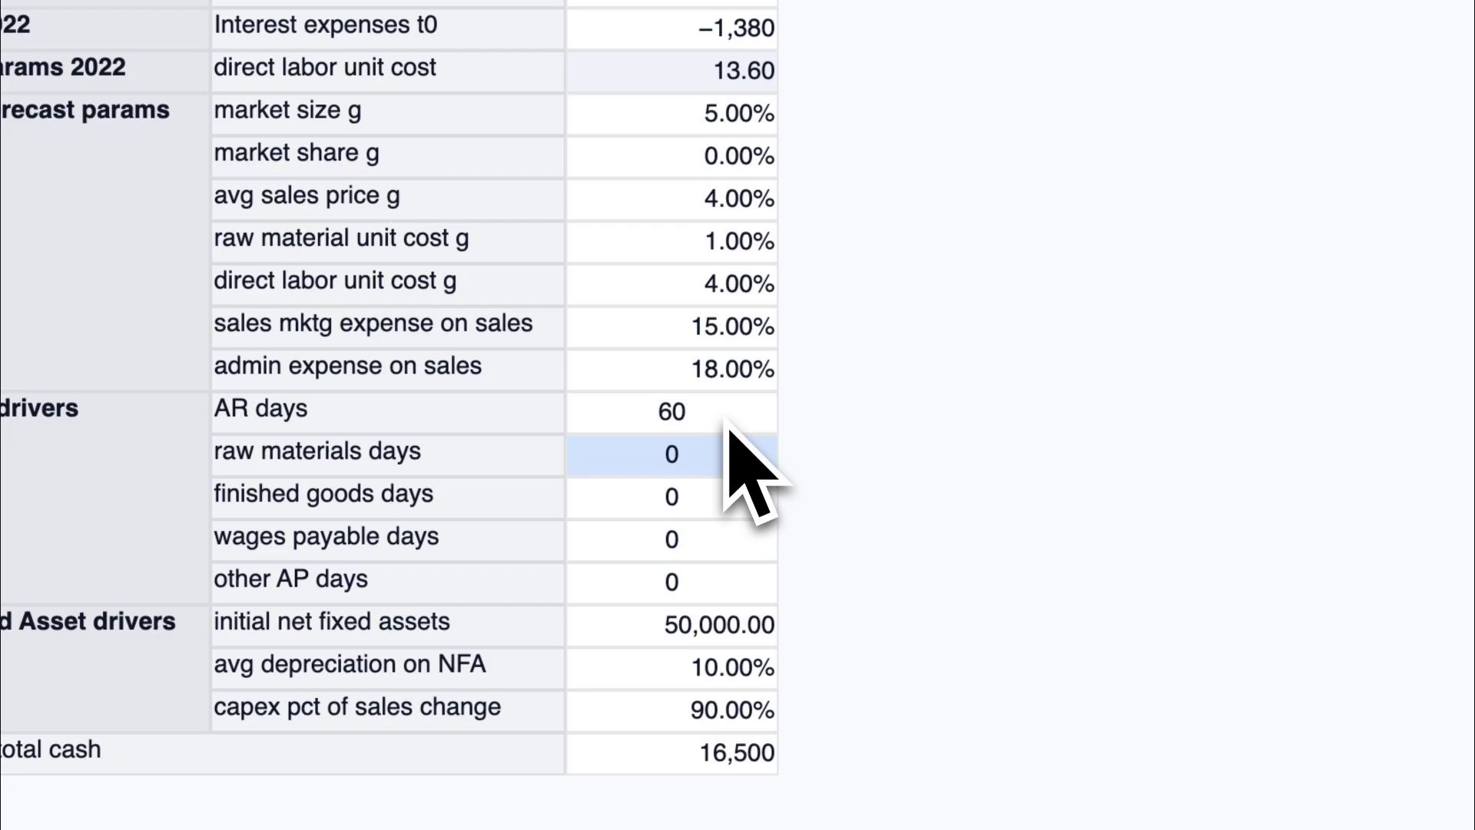
pyautogui.write('30')
pyautogui.press('Return')
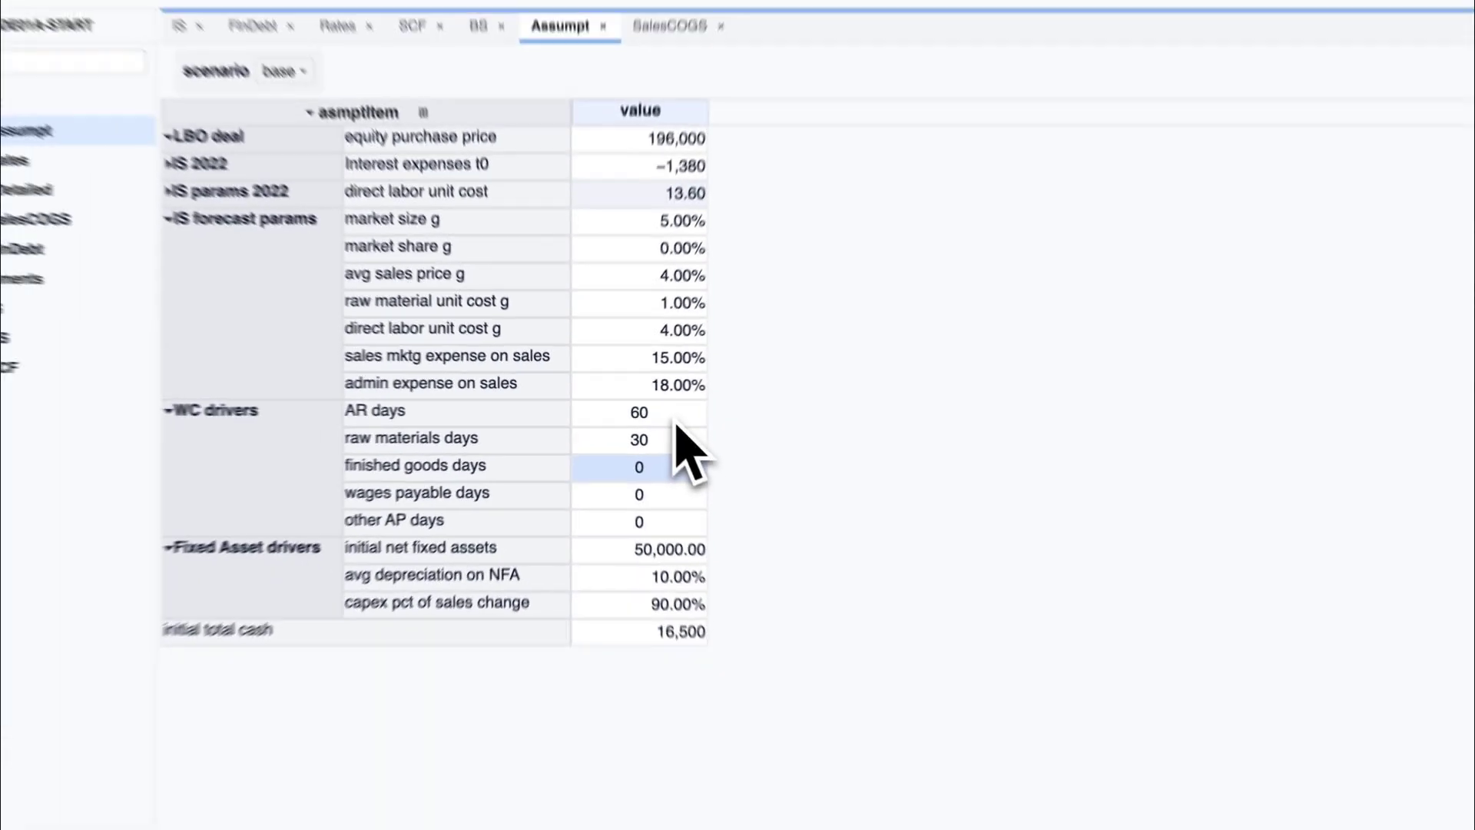
pyautogui.write('45')
pyautogui.press('Return')
pyautogui.write('15')
pyautogui.press('Return')
pyautogui.write('45')
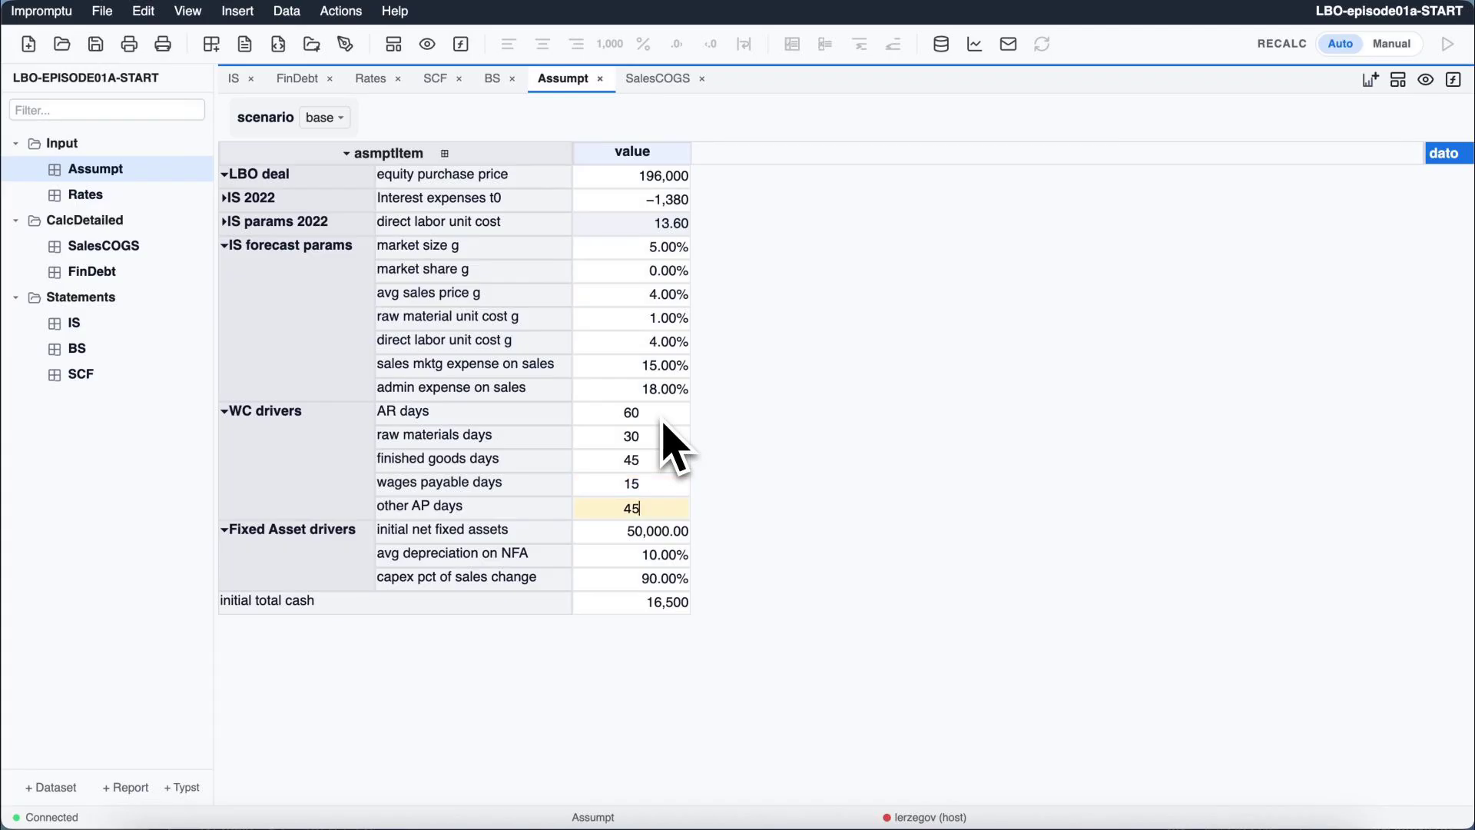
pyautogui.press('Return')
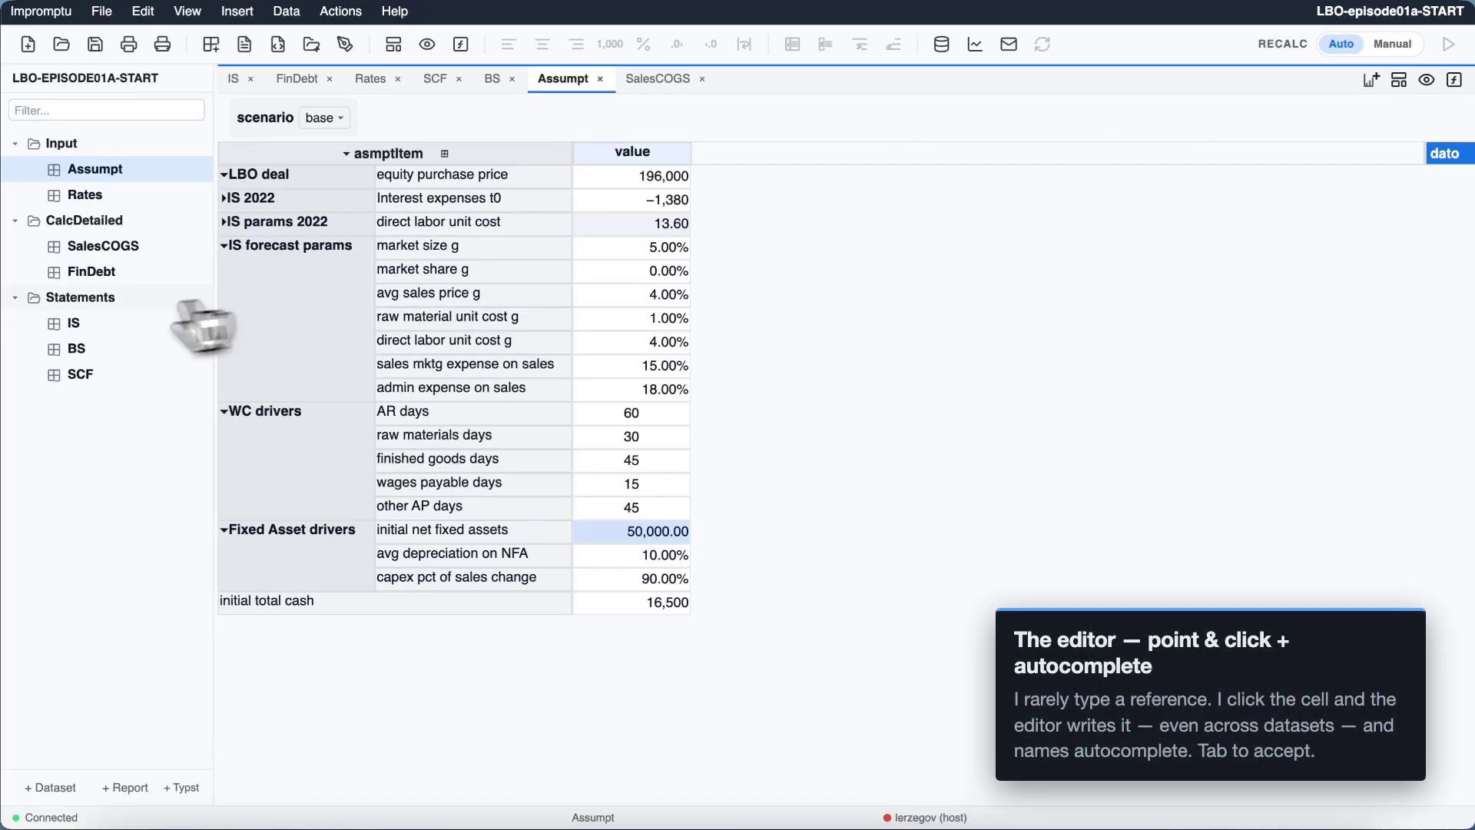
# Start a formula for the Interest row in FinDebt with the prior-year reference Outstanding debt[year:prev].
pyautogui.click(91, 272)
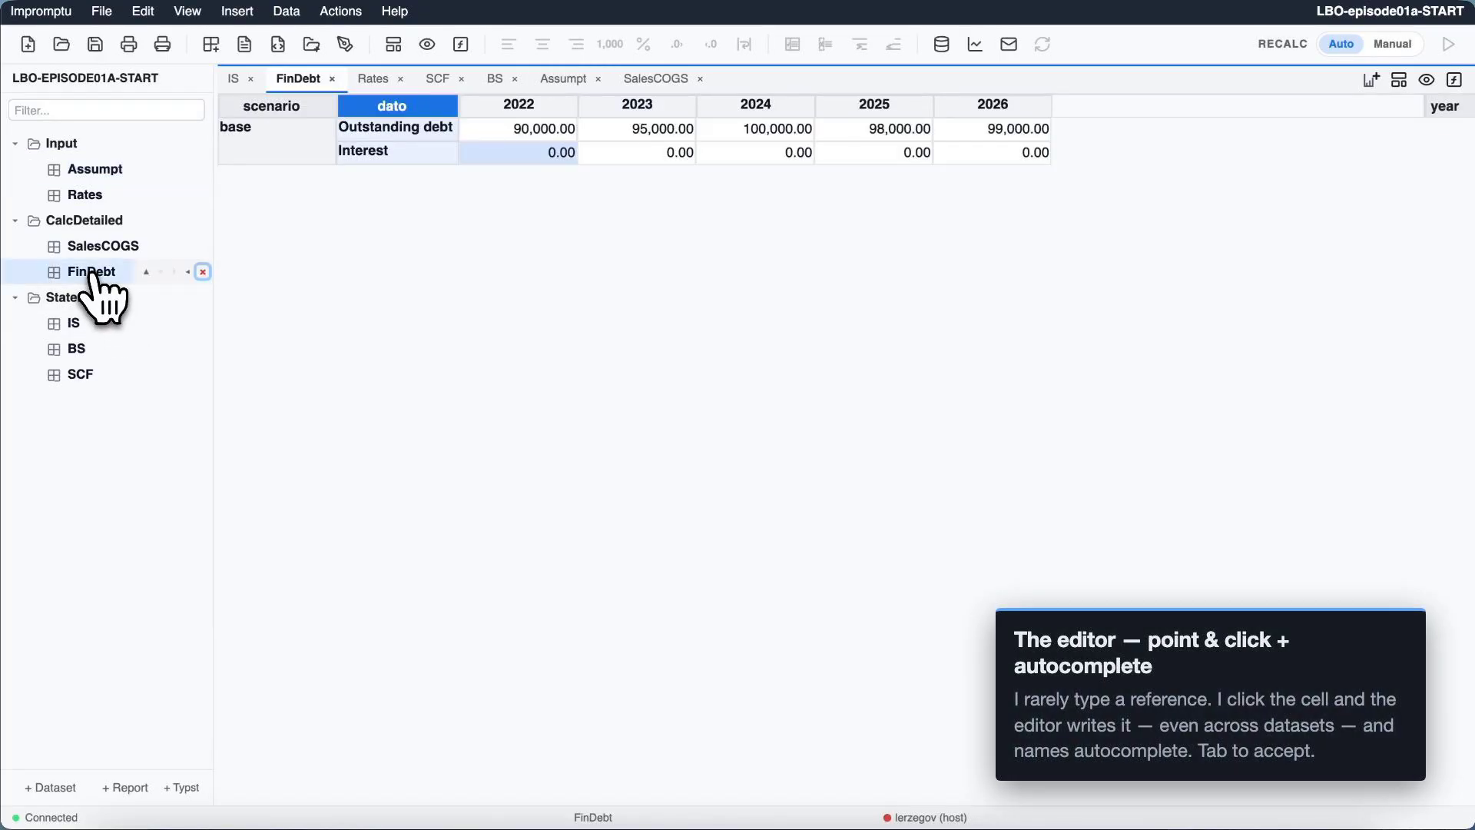
pyautogui.click(380, 152)
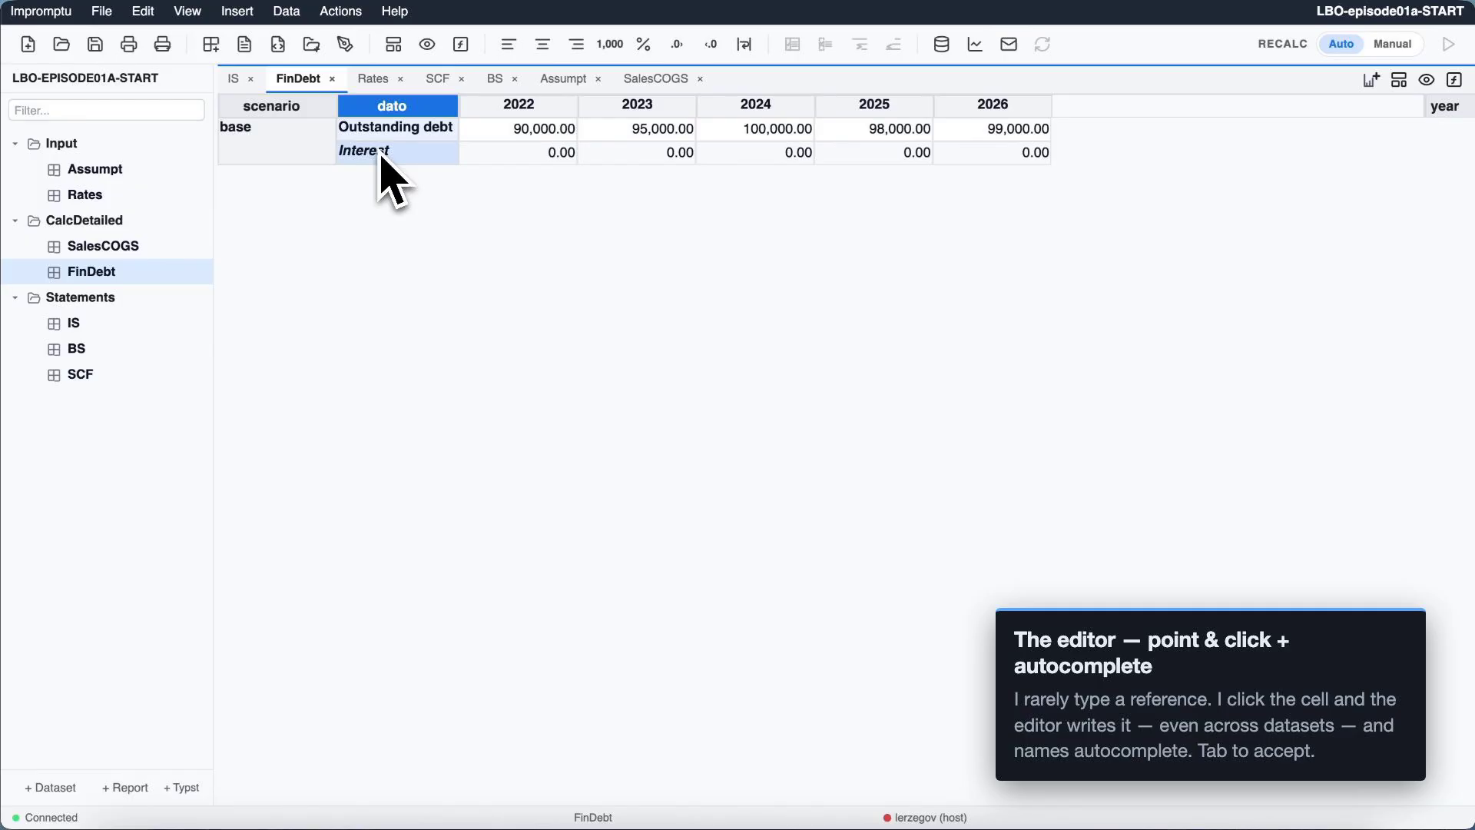
pyautogui.press('=')
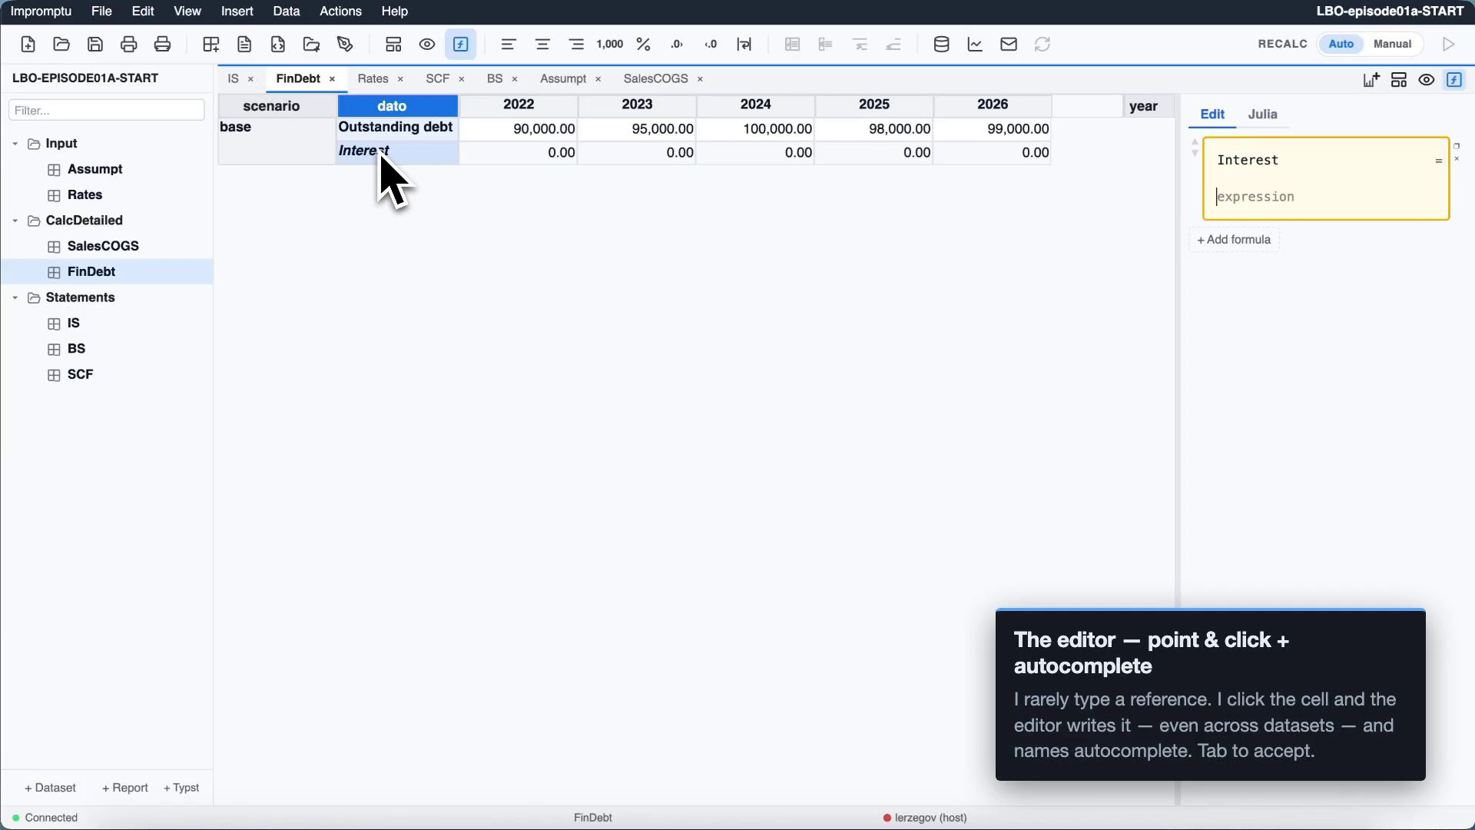
pyautogui.click(402, 132)
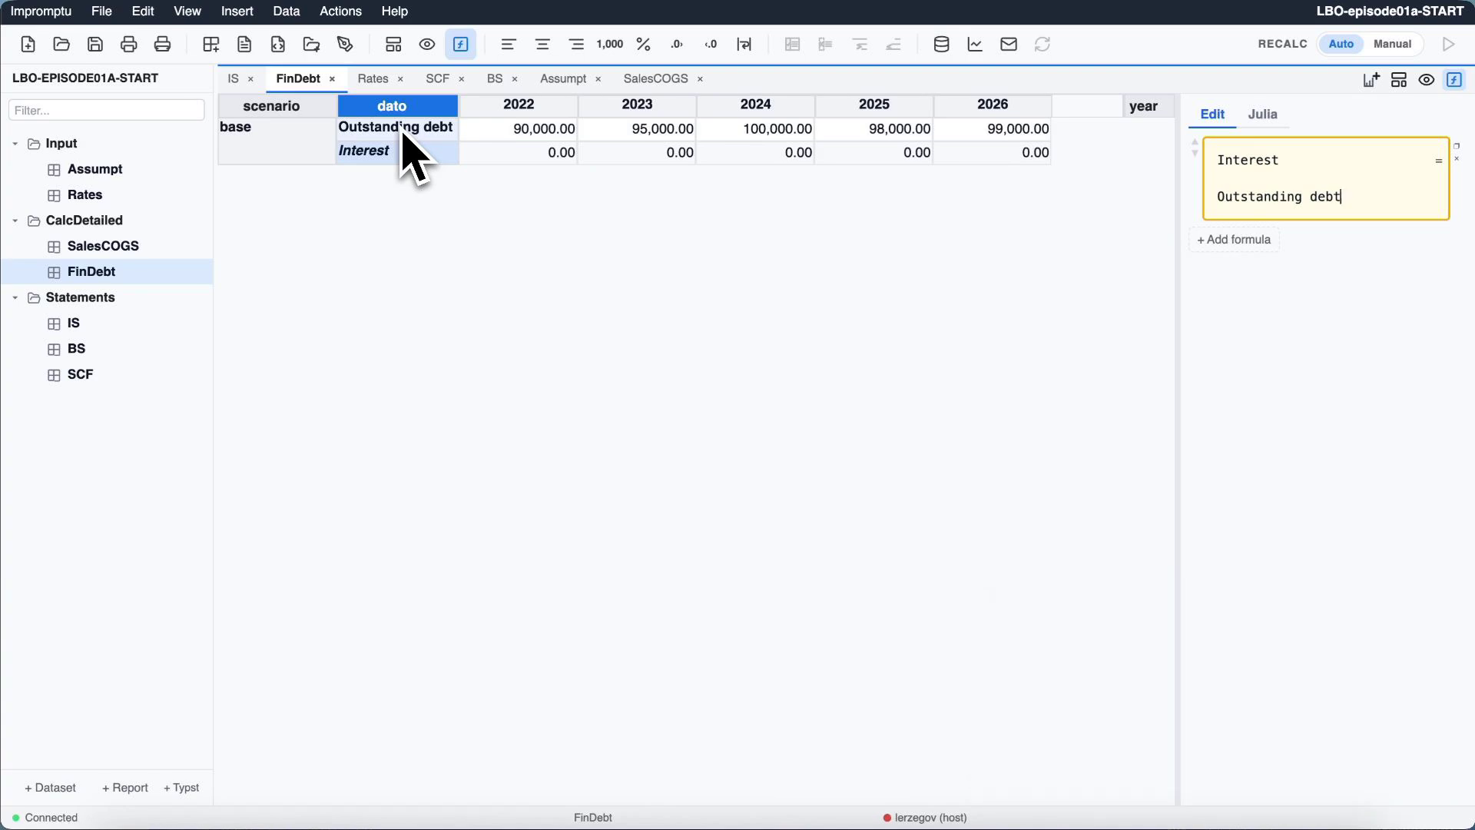
pyautogui.write('[ye')
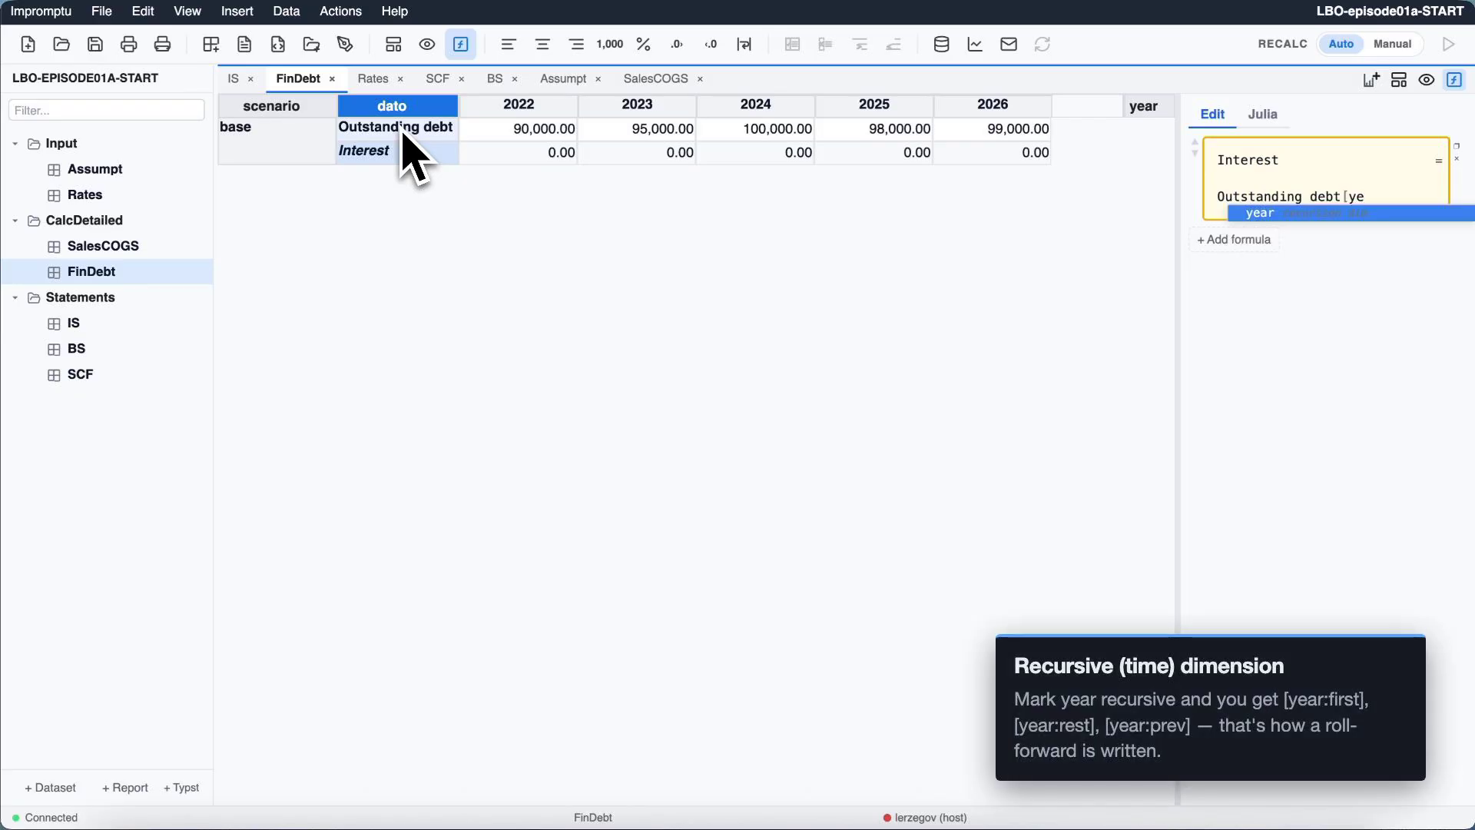
pyautogui.write('ar:prev')
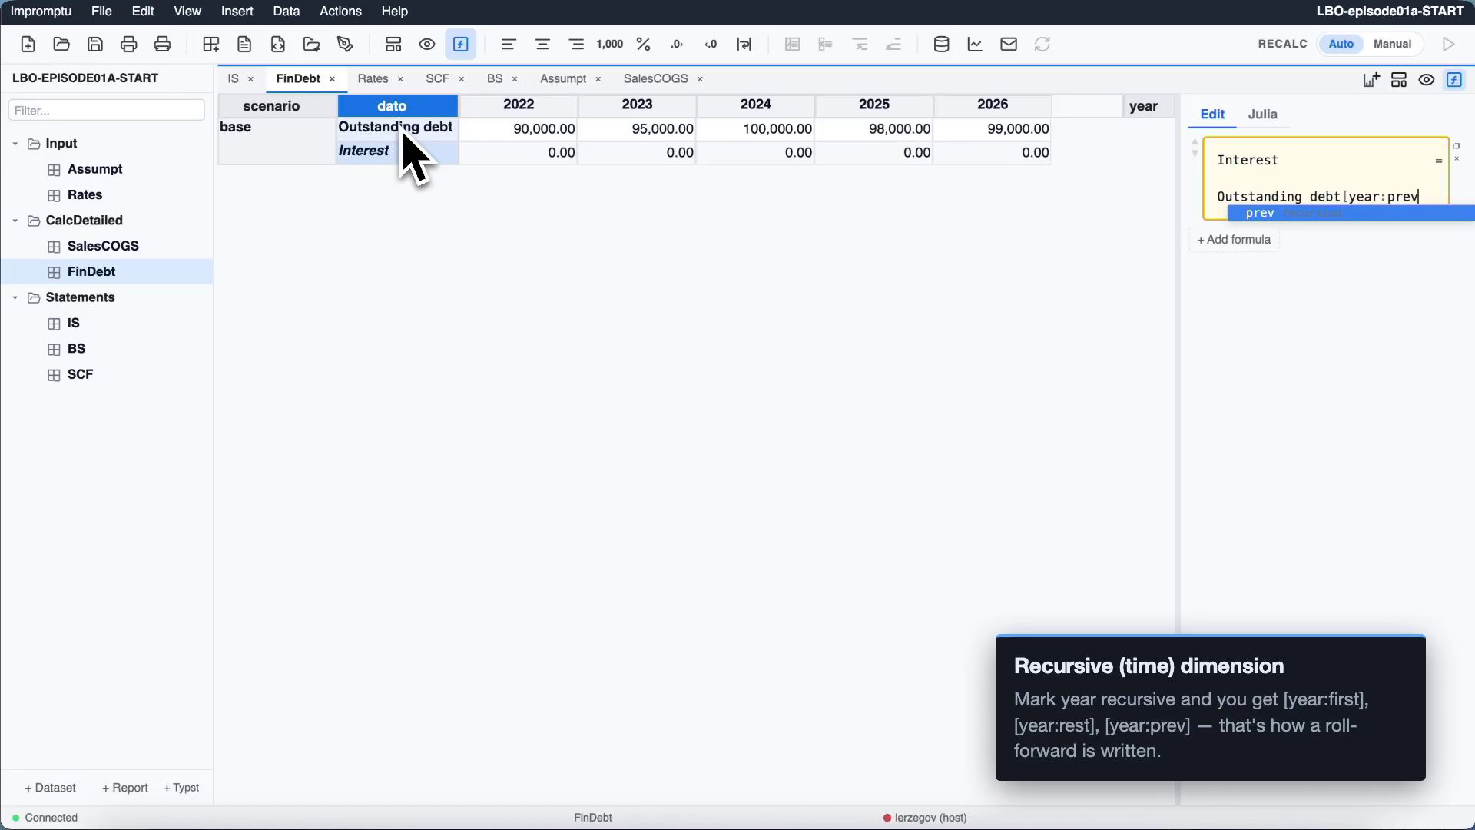
pyautogui.write(']')
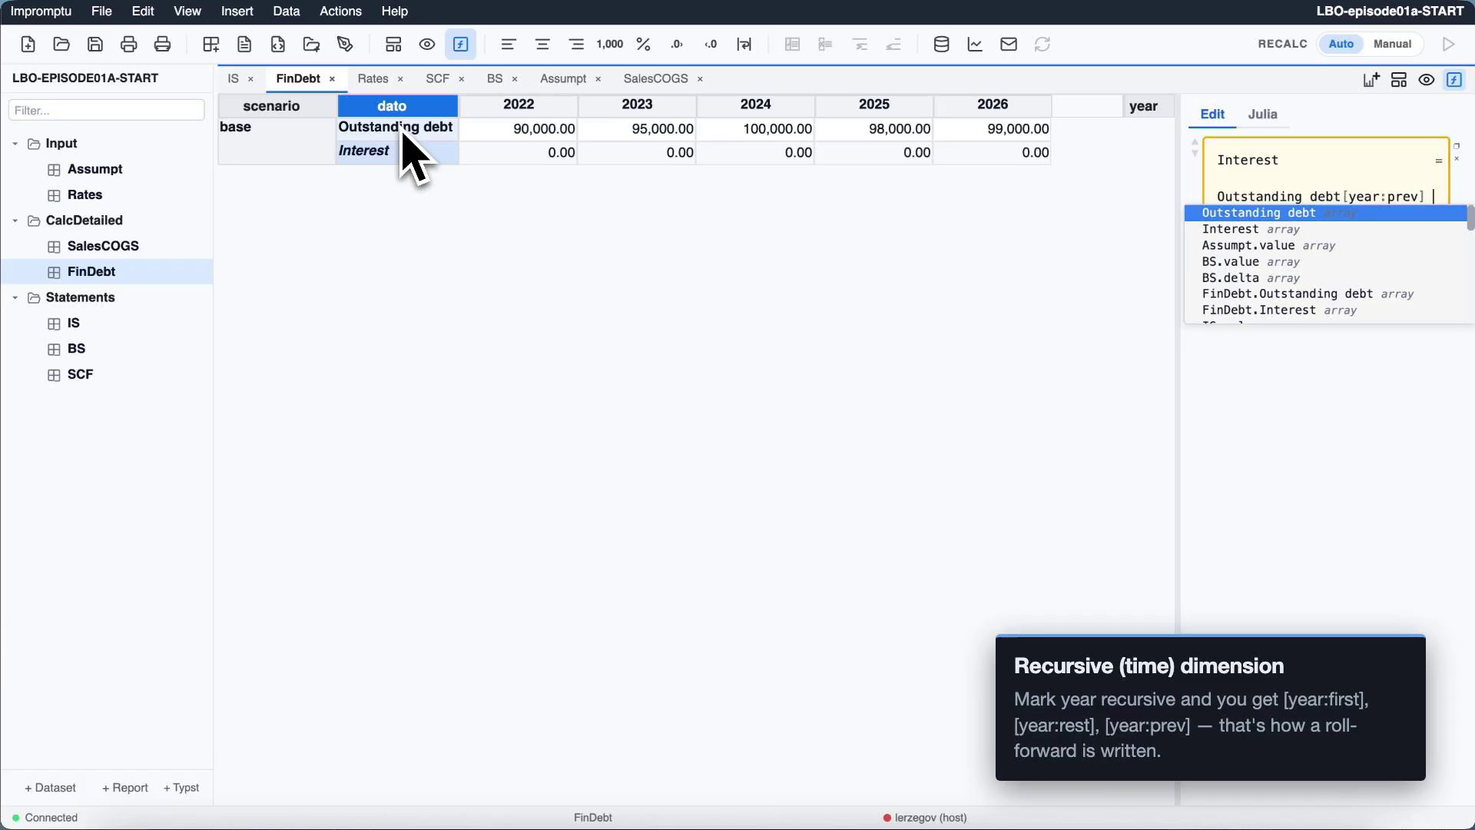
# Complete the FinDebt Interest formula as Outstanding debt[year:prev] * Rates.cost of debt, taking the rate from the Rates dataset.
pyautogui.write(' *')
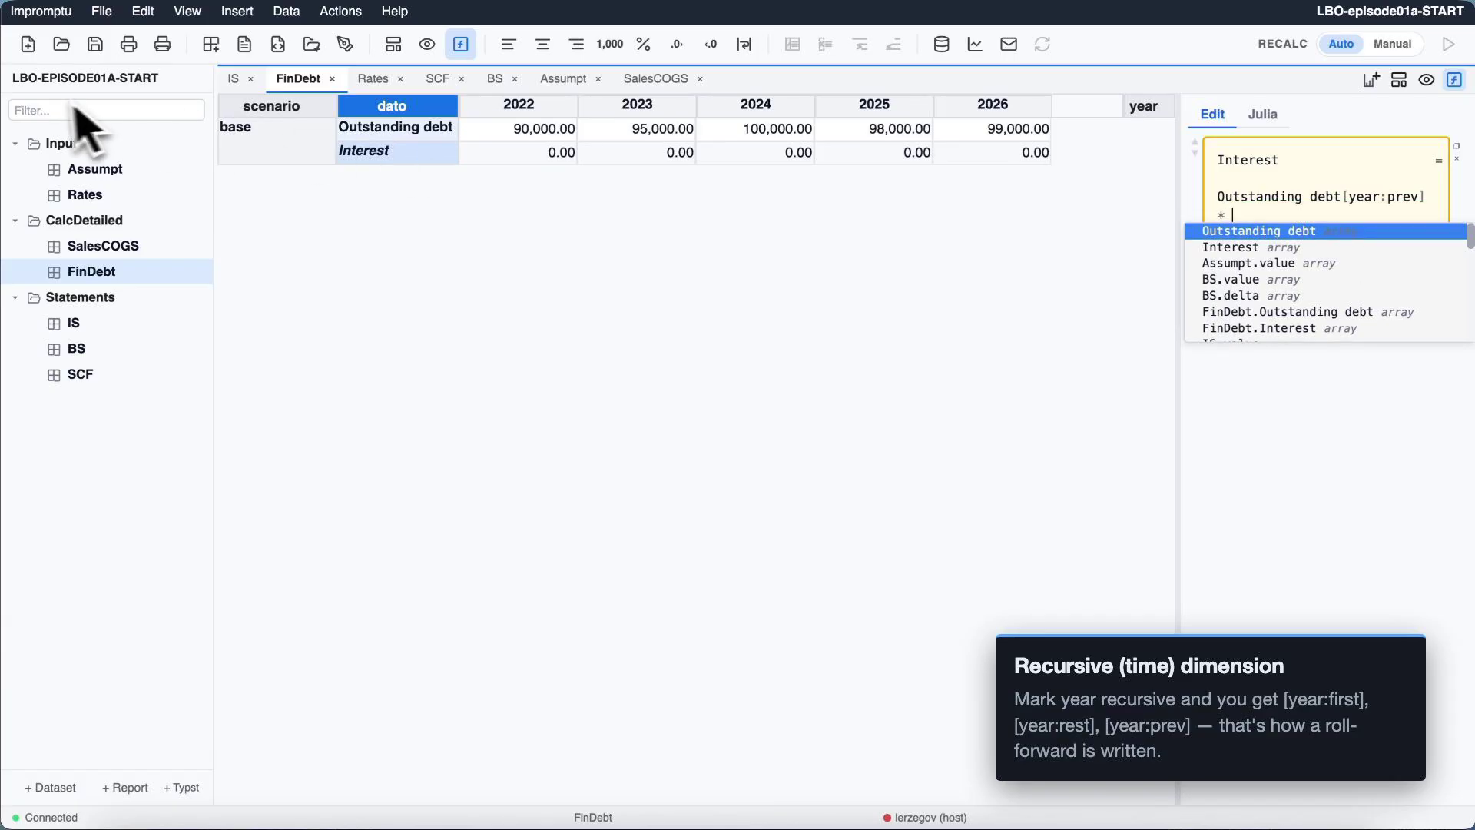
pyautogui.click(85, 195)
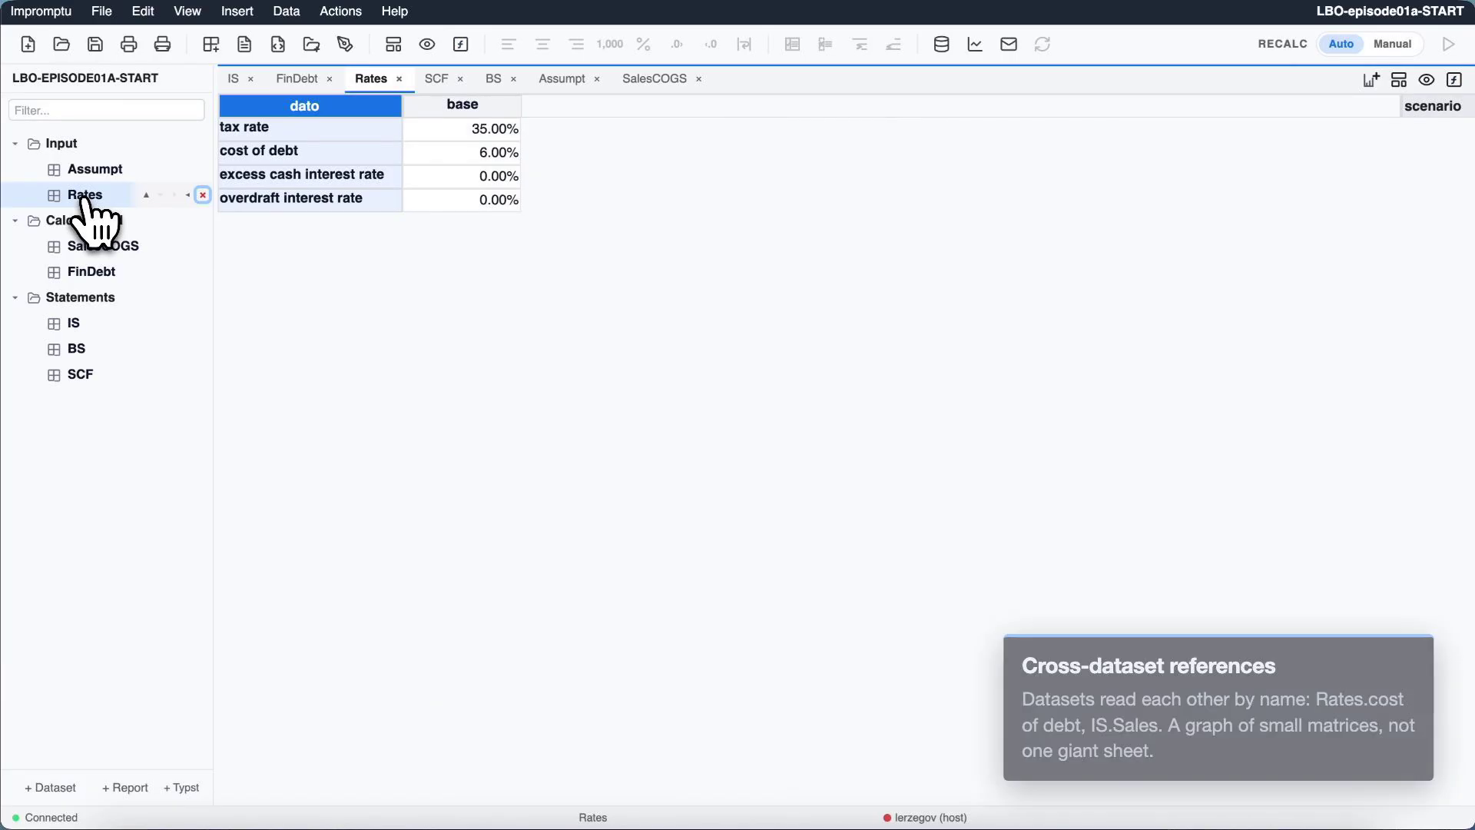
pyautogui.click(263, 151)
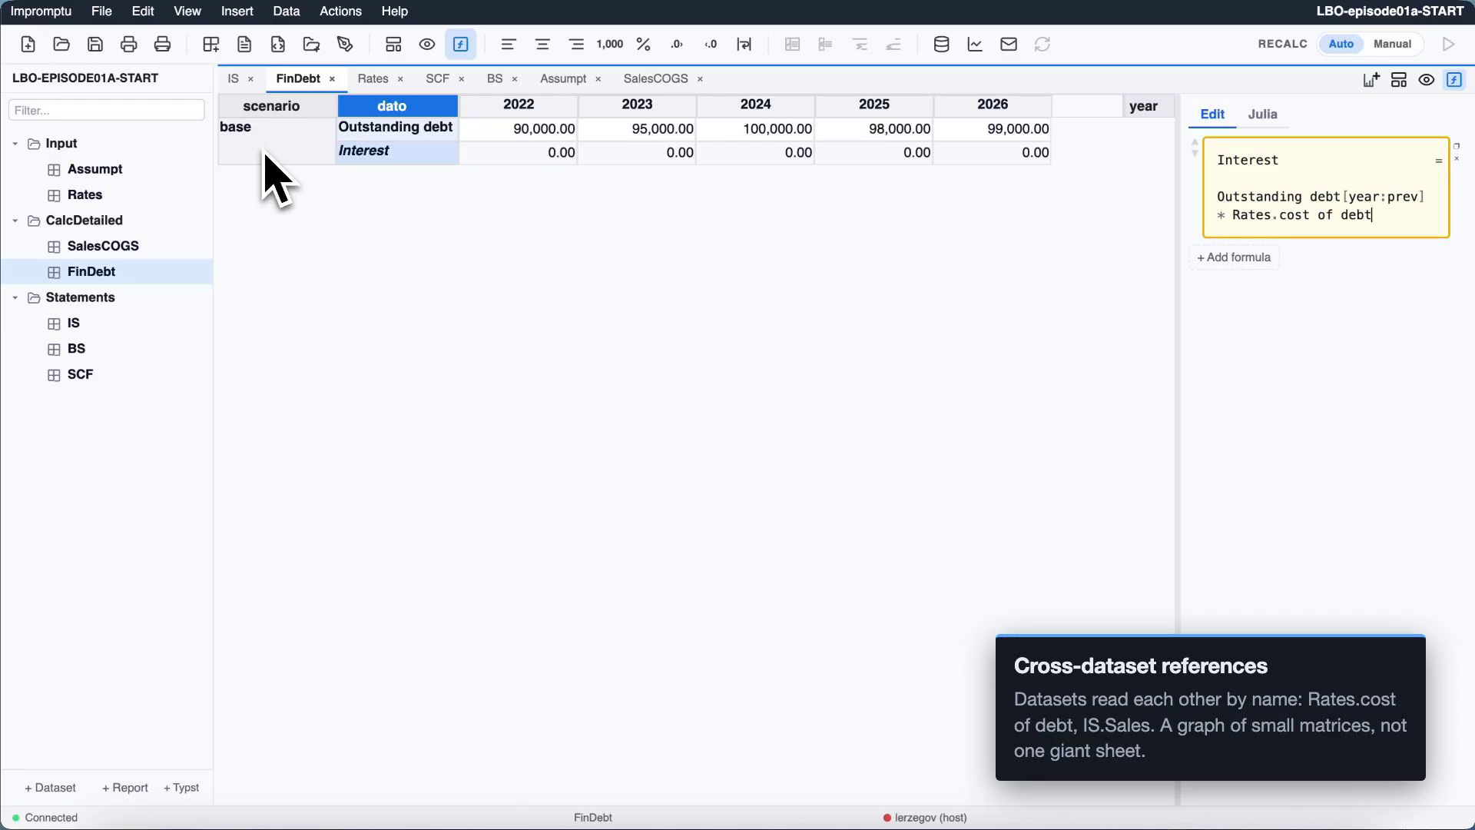
pyautogui.press('Return')
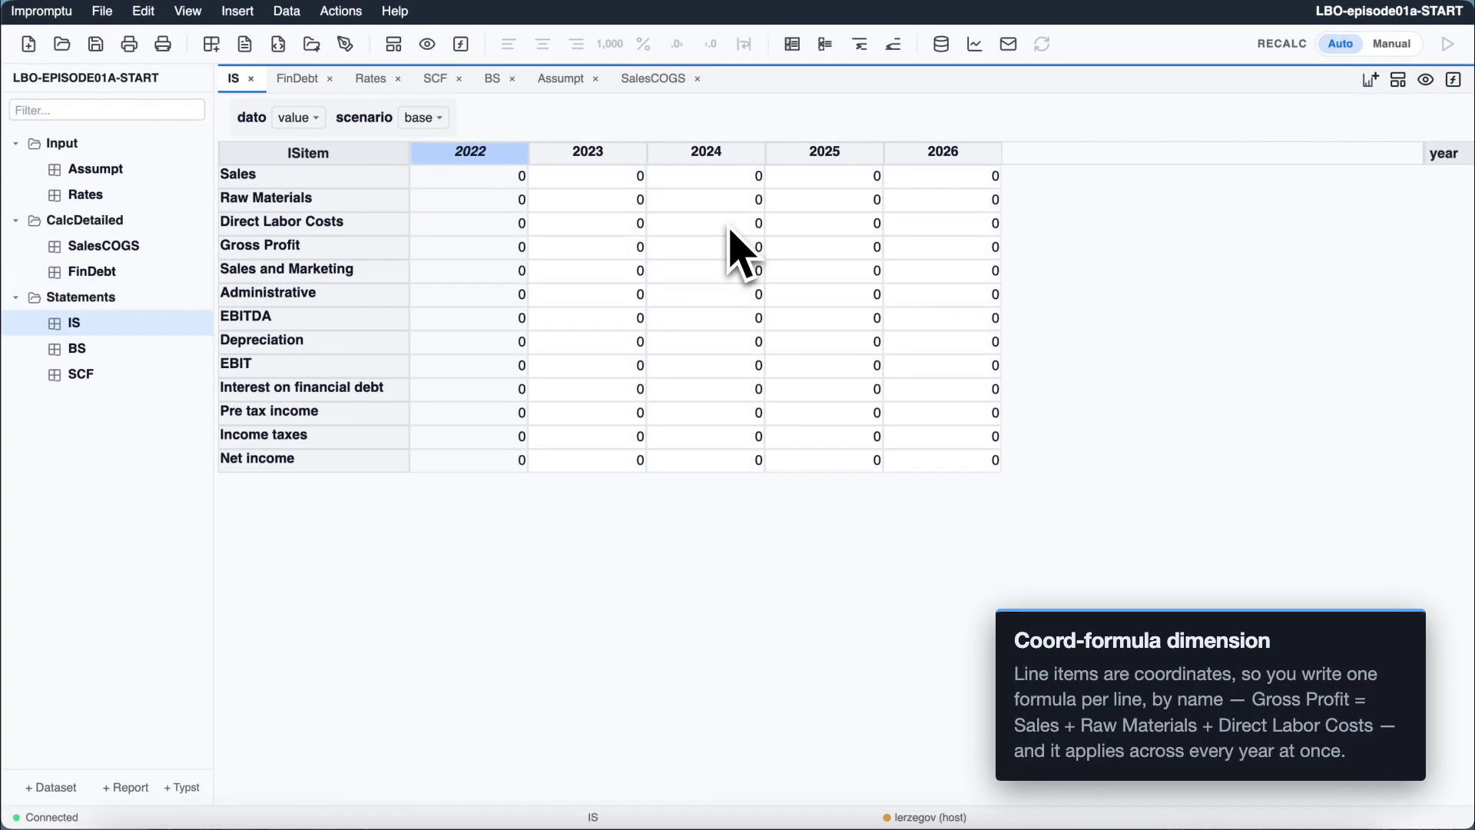
# Define the Gross Profit line in the IS dataset as Sales+Raw Materials+Direct Labor Costs.
pyautogui.click(317, 254)
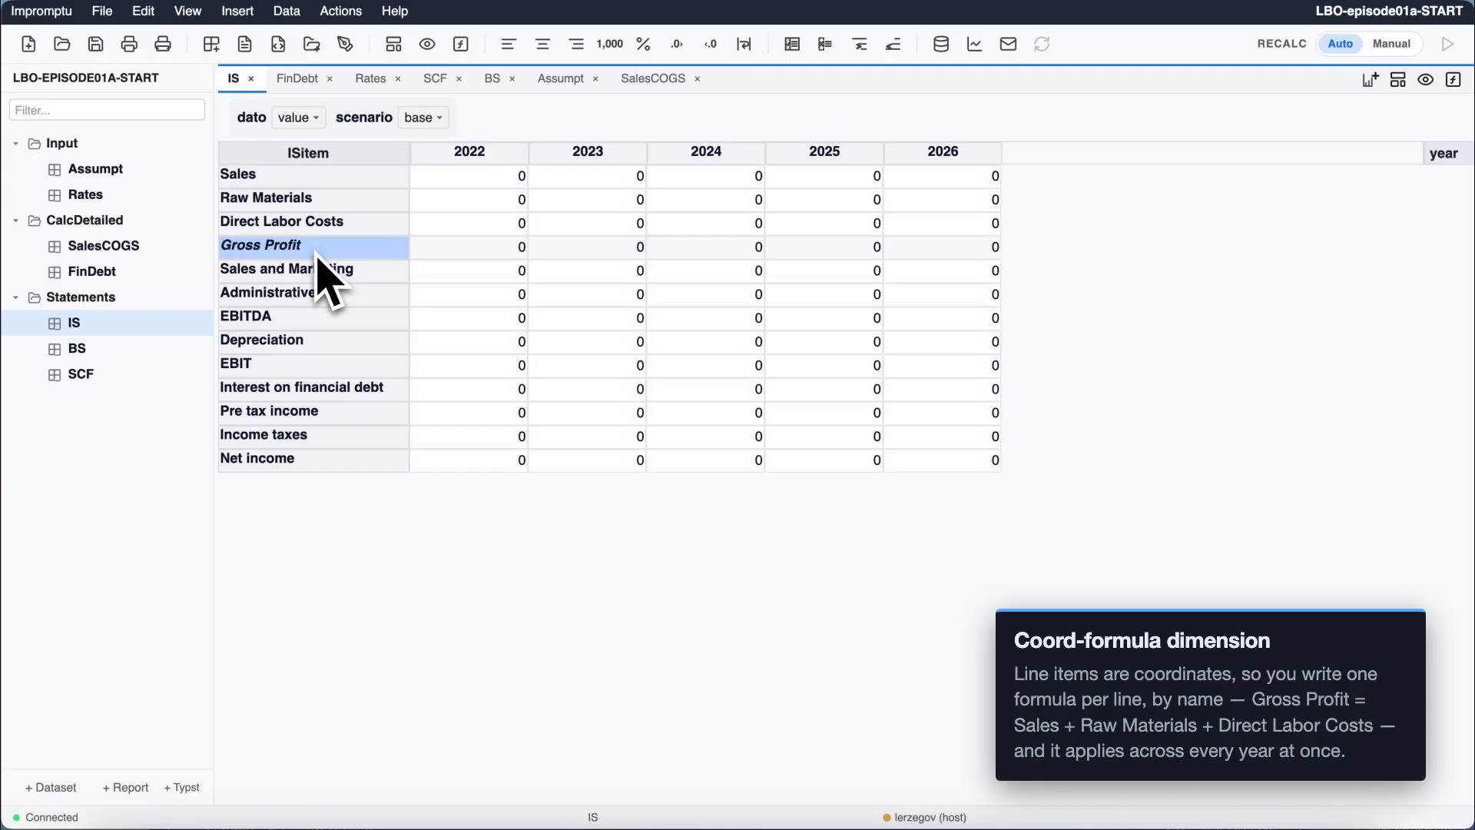
pyautogui.press('=')
pyautogui.click(301, 175)
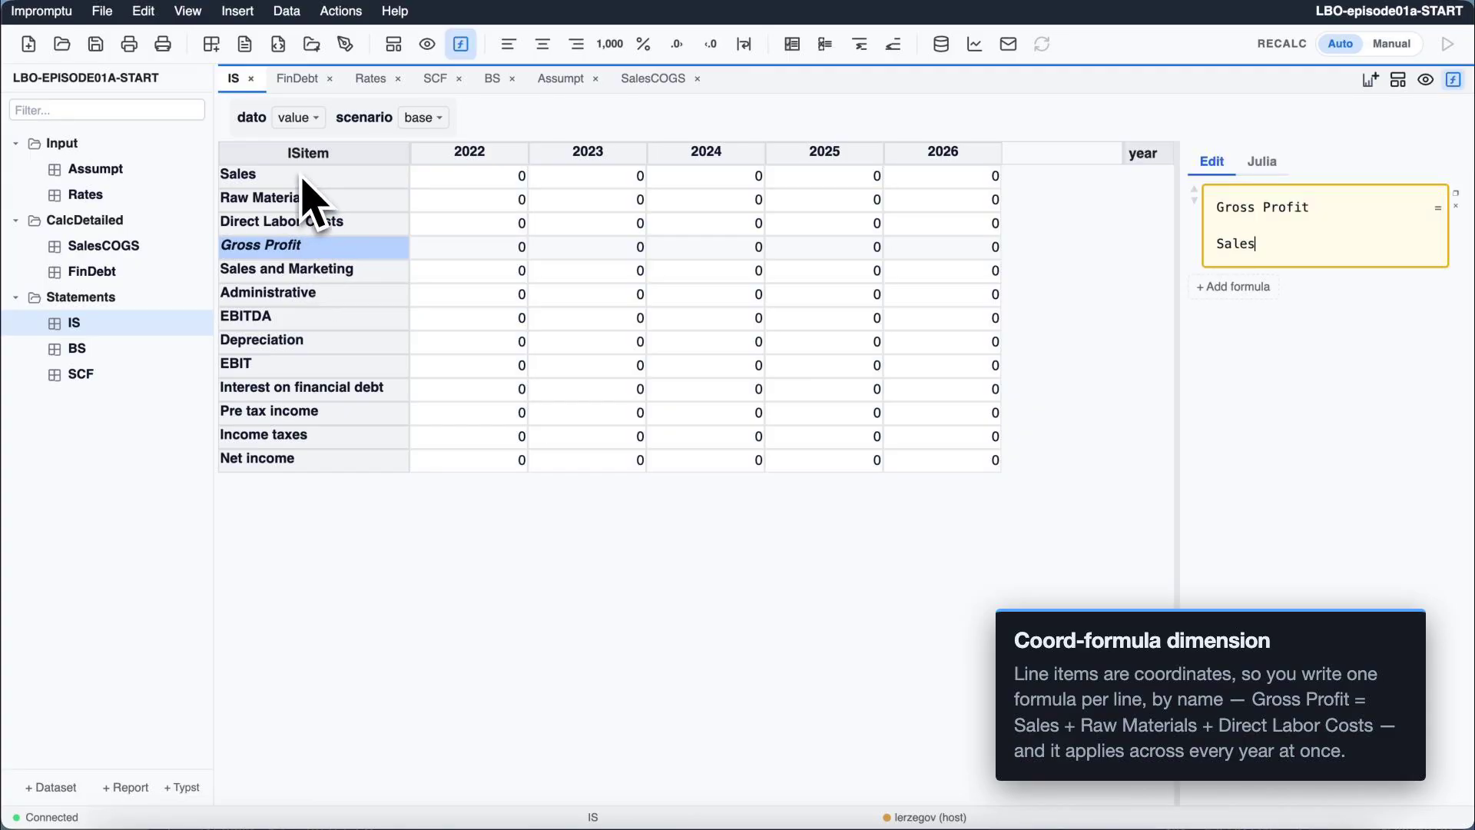
pyautogui.write('+')
pyautogui.click(306, 202)
pyautogui.write('+')
pyautogui.click(303, 222)
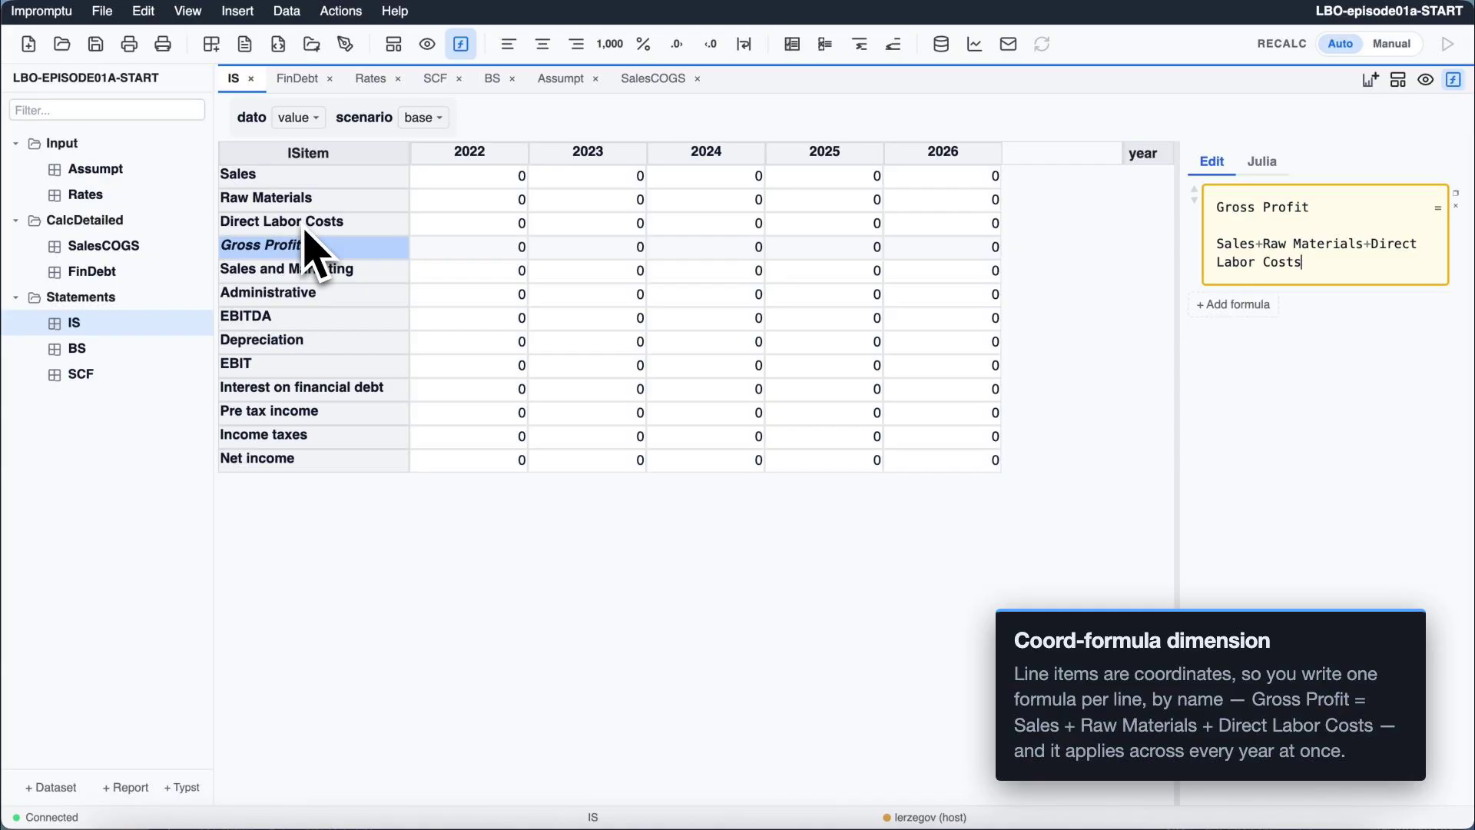
pyautogui.press('Return')
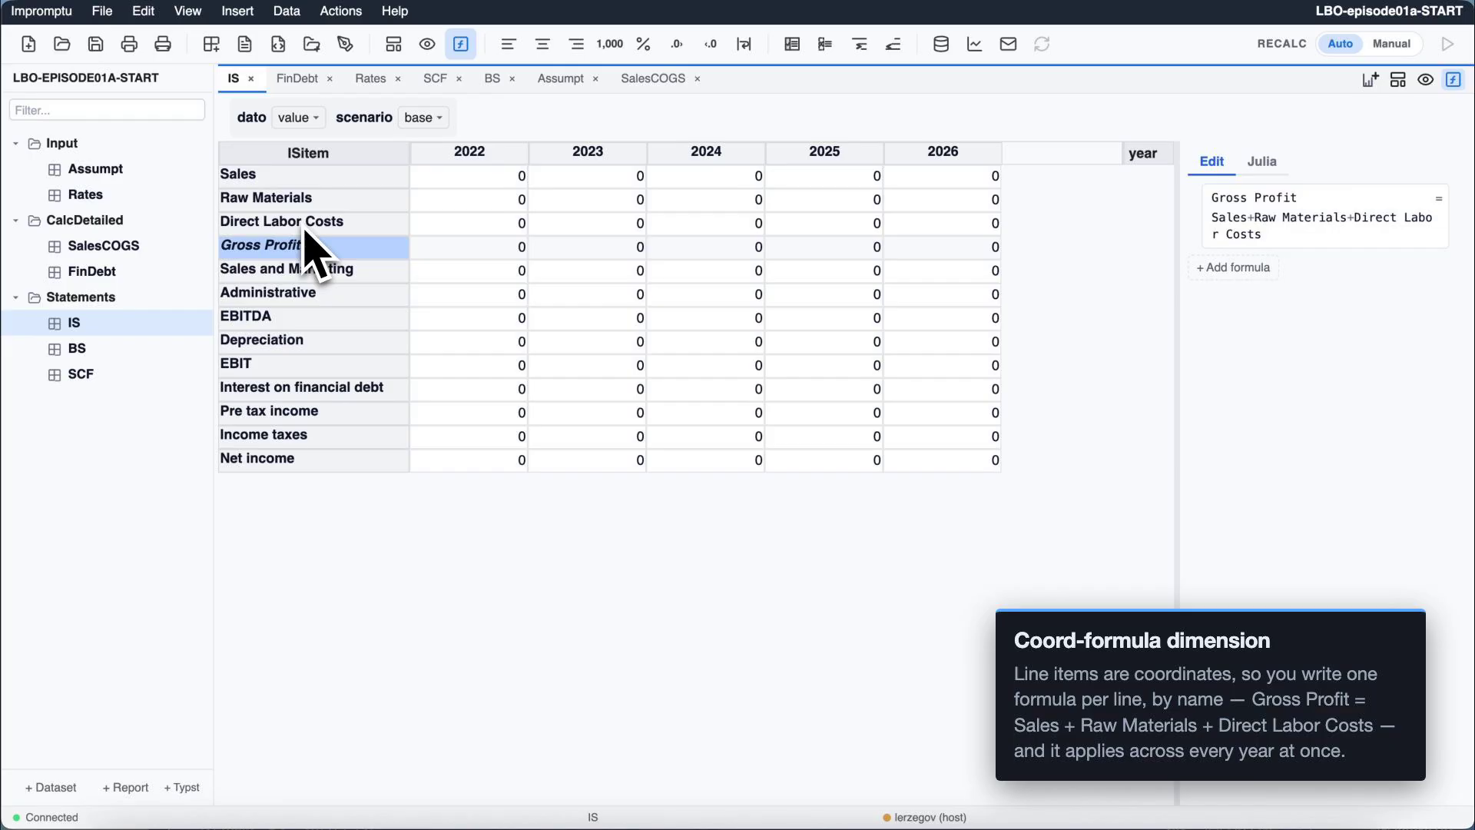
pyautogui.click(510, 247)
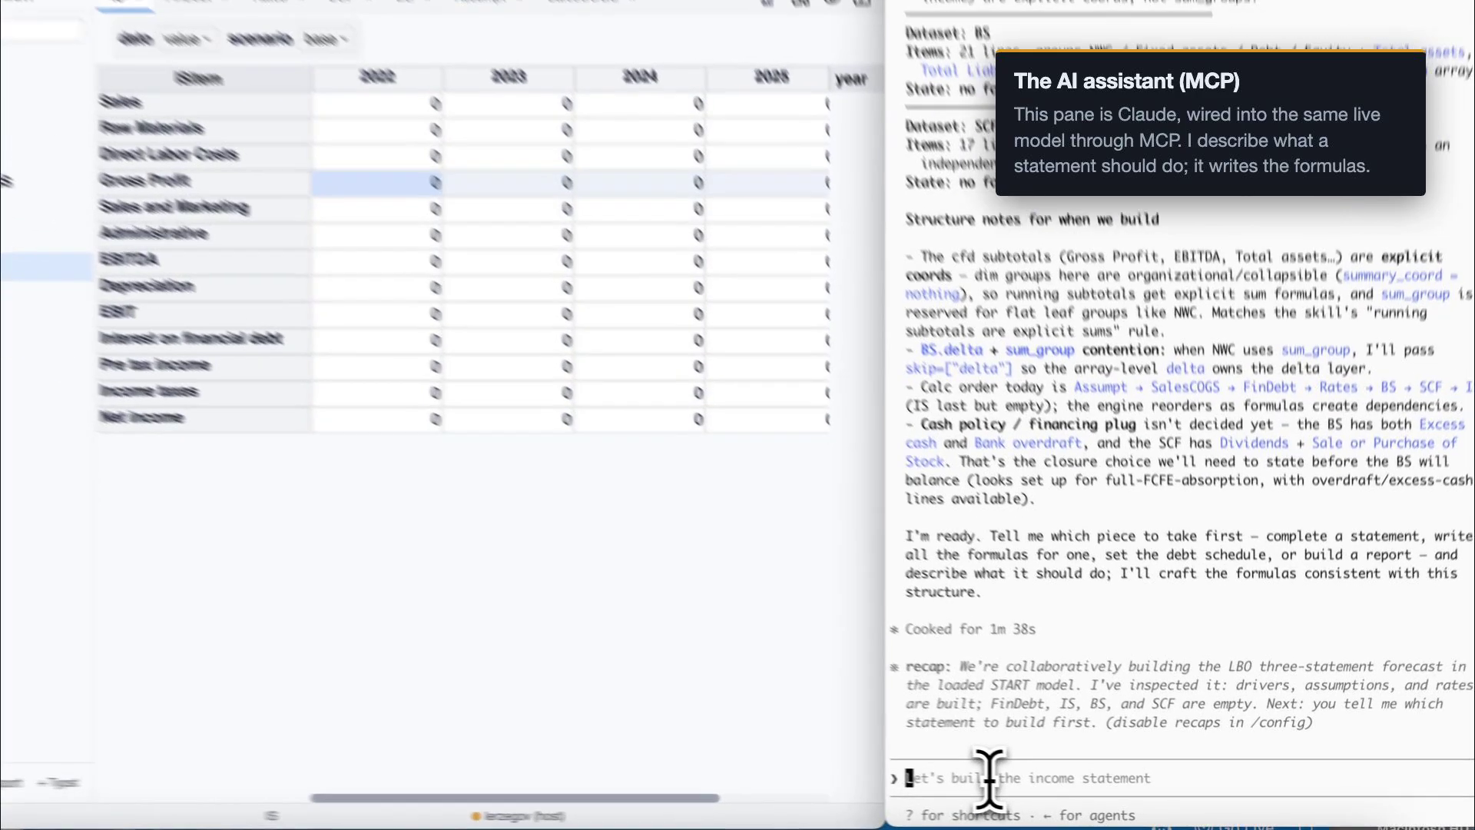
# Ask Claude in the terminal to complete the 2022–2026 income statement from Assumpt, SalesCOGS, BS, FinDebt and Rates with negative costs, and reload the model page.
pyautogui.press('super+v')
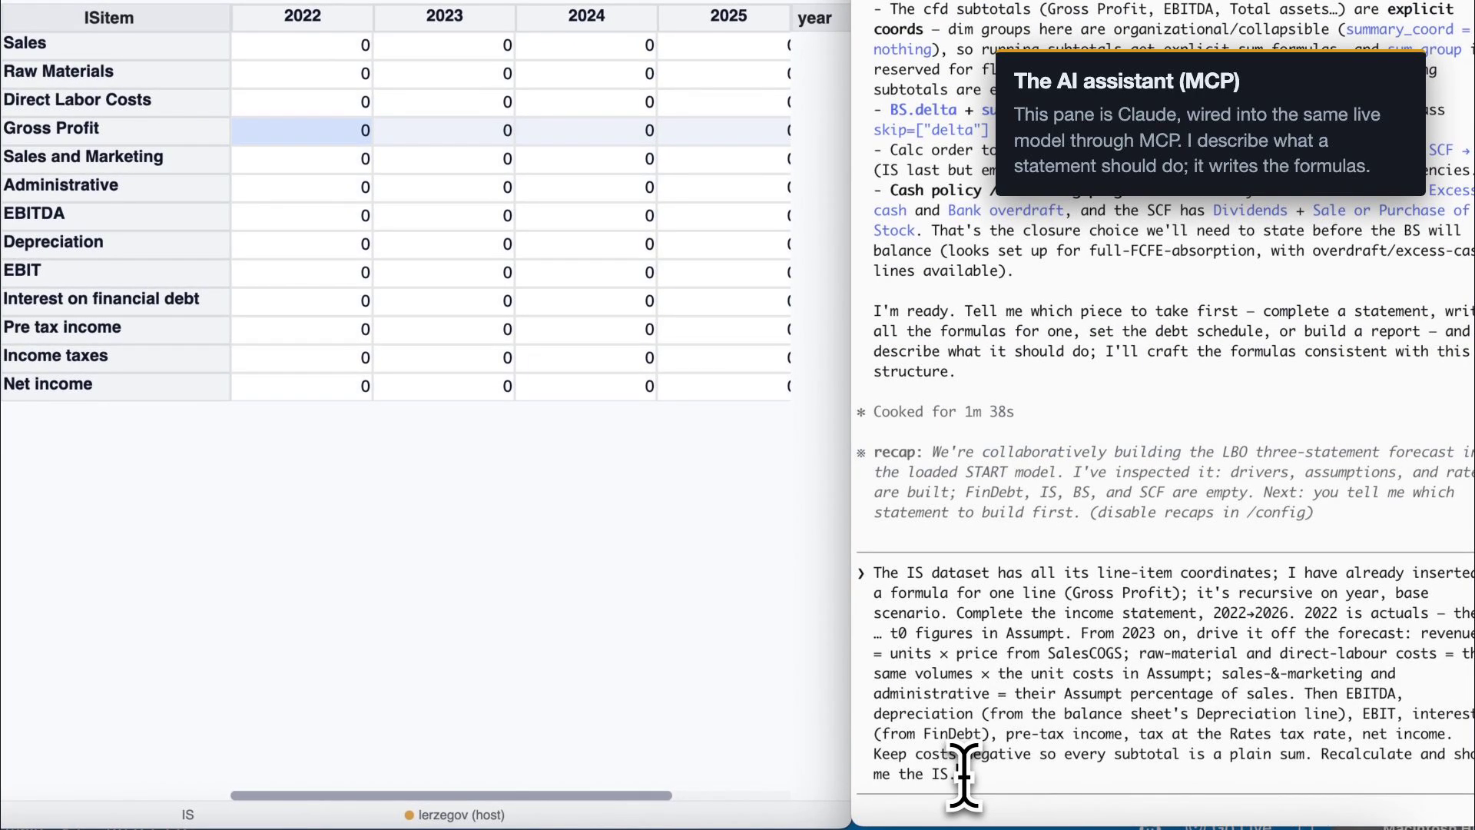
pyautogui.press('Return')
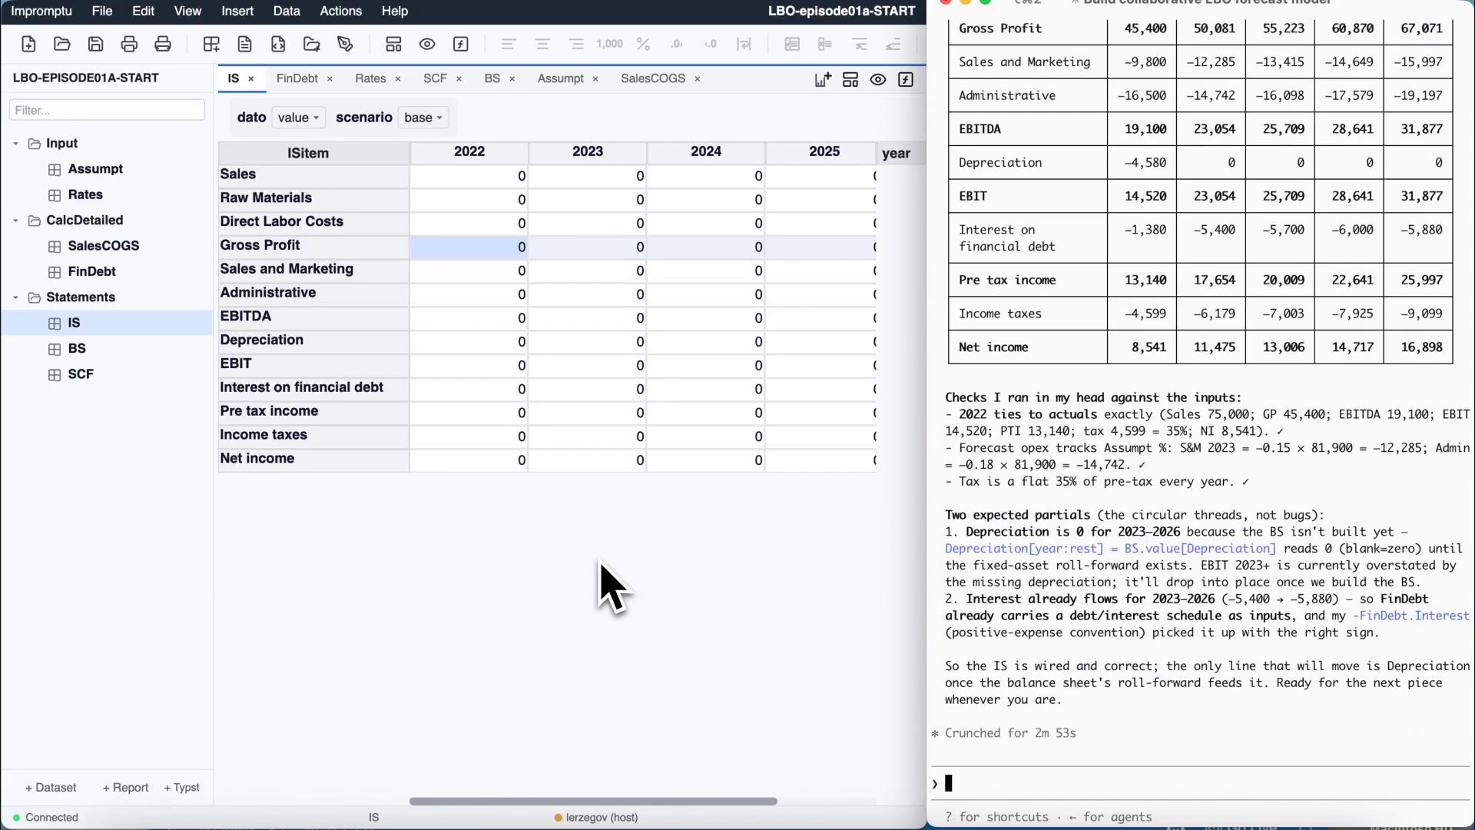
pyautogui.click(602, 566)
pyautogui.rightClick(602, 565)
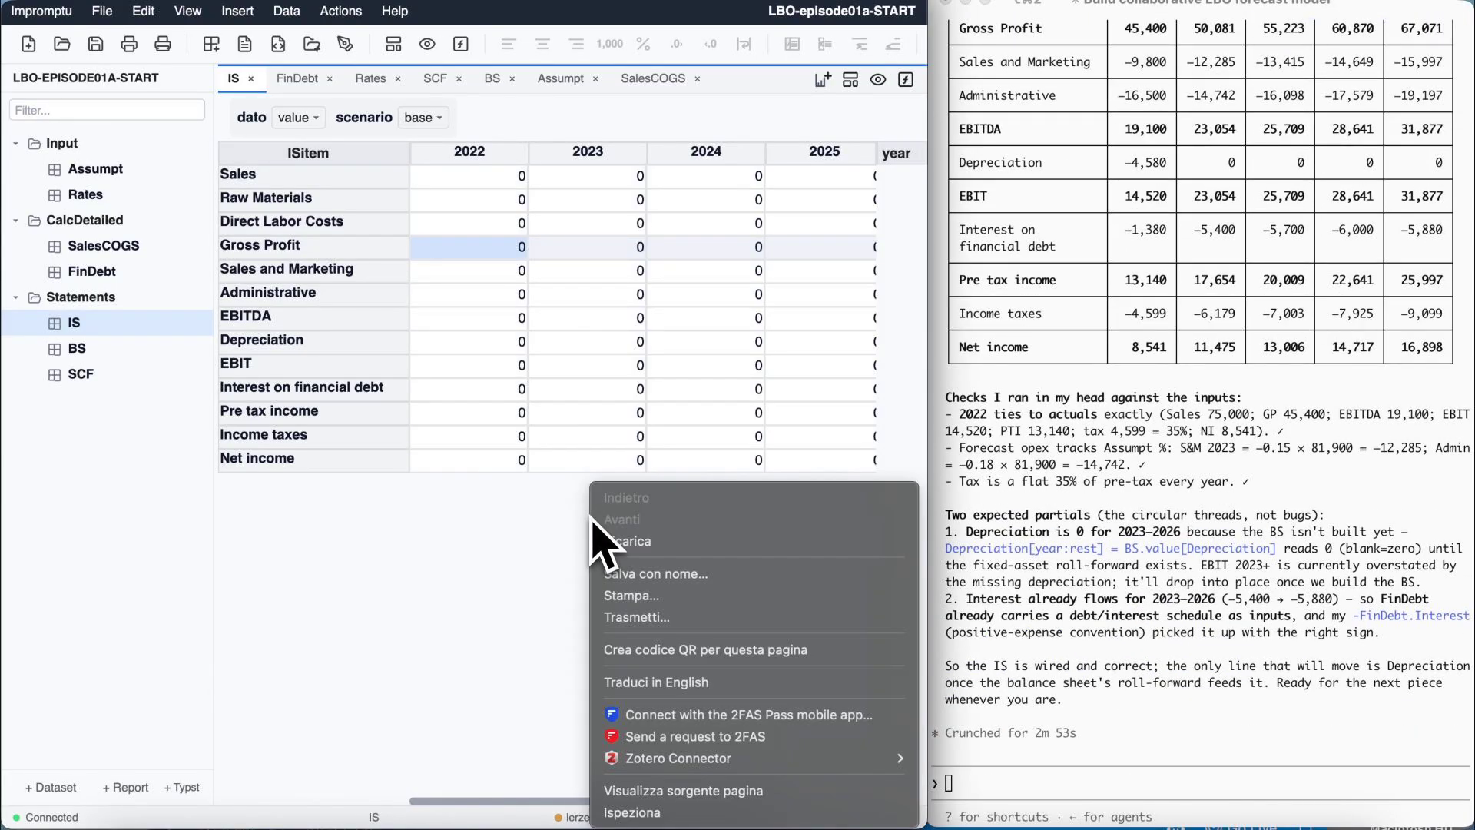
pyautogui.click(634, 541)
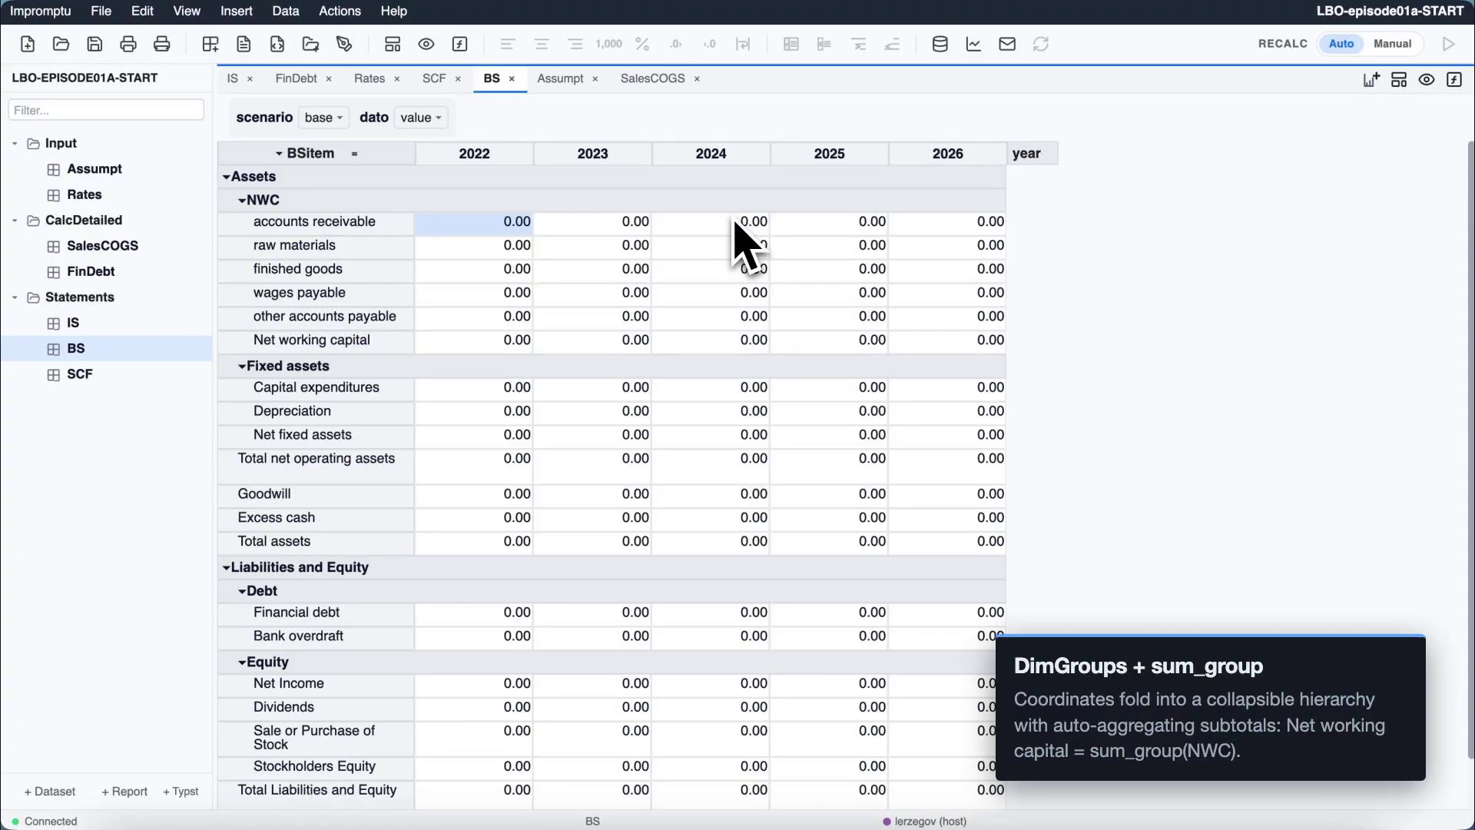
# Define accounts receivable in the BS dataset as Assumpt.value[AR days][base]*IS.Sales/365.
pyautogui.click(372, 222)
pyautogui.press('=')
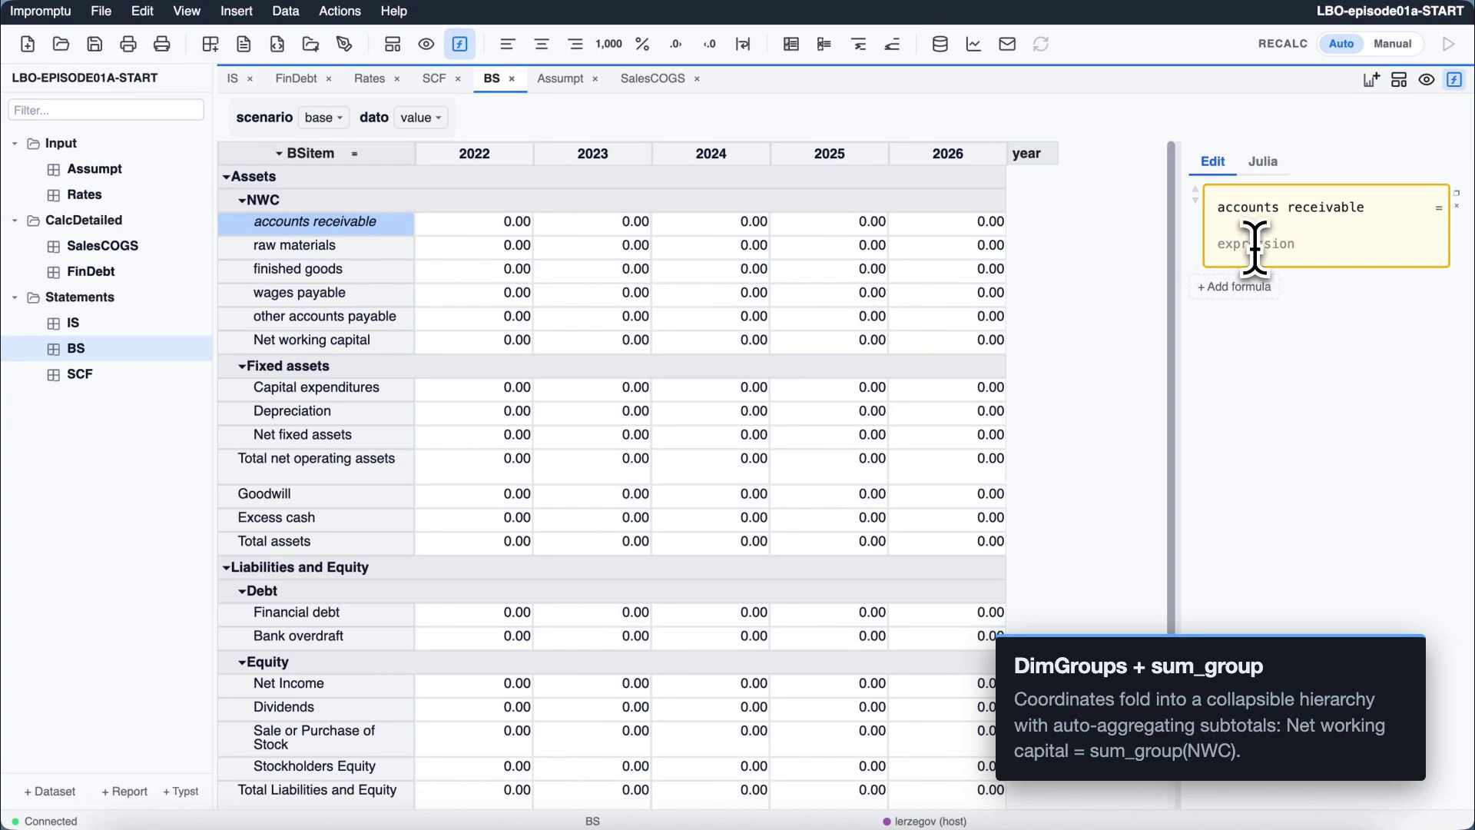
pyautogui.click(102, 169)
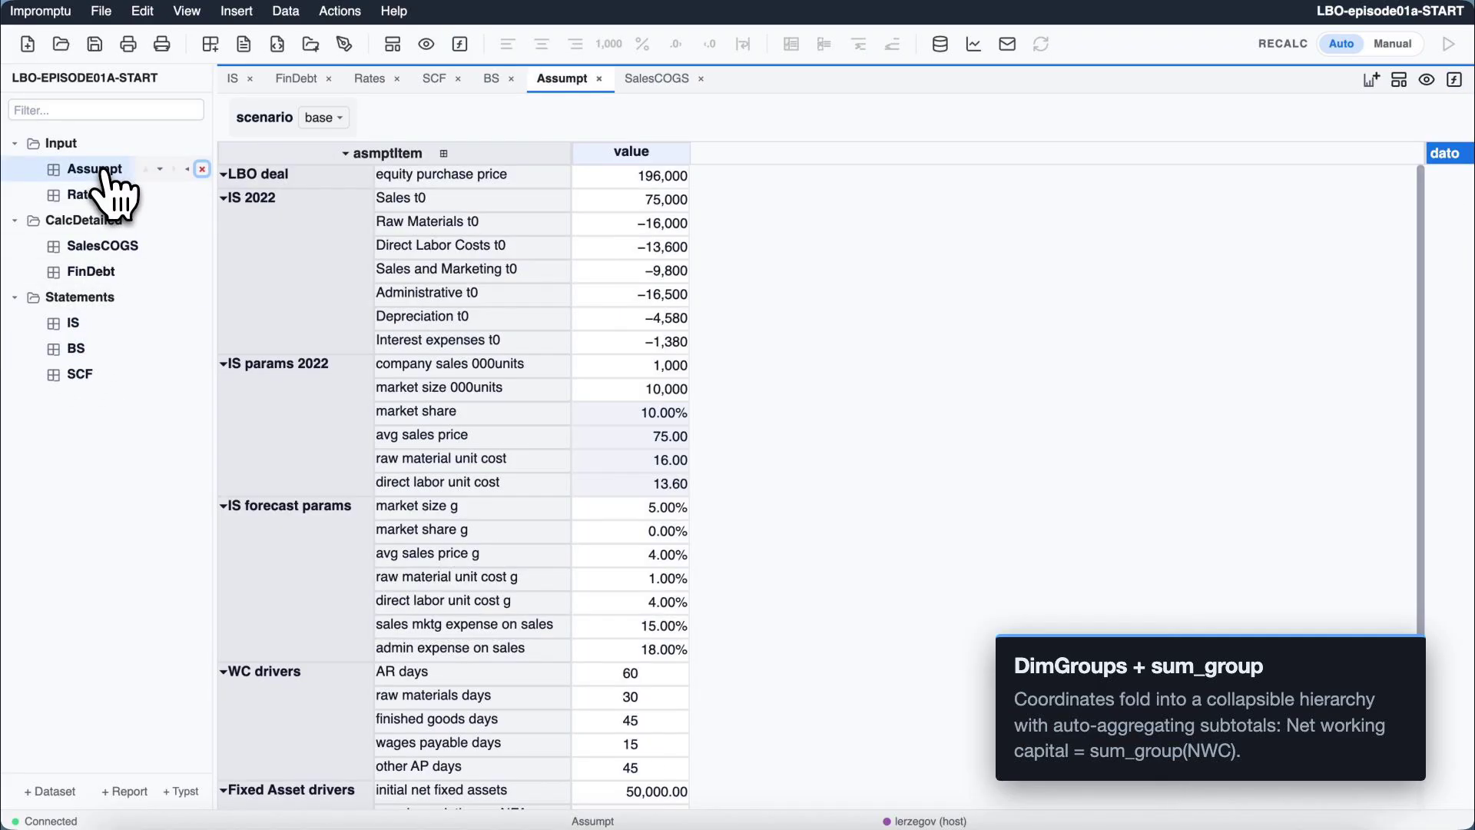
pyautogui.click(645, 674)
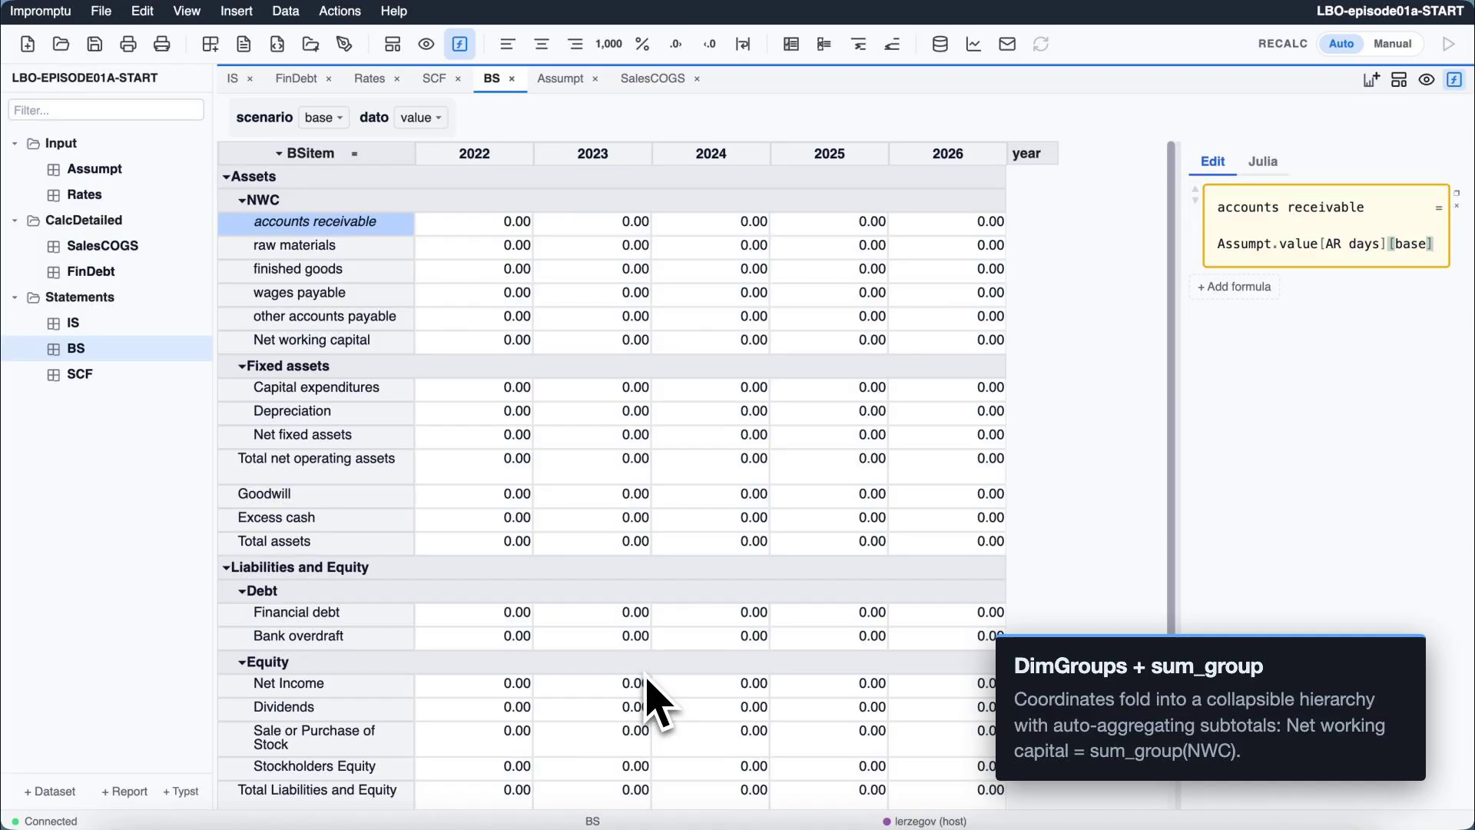
pyautogui.click(74, 323)
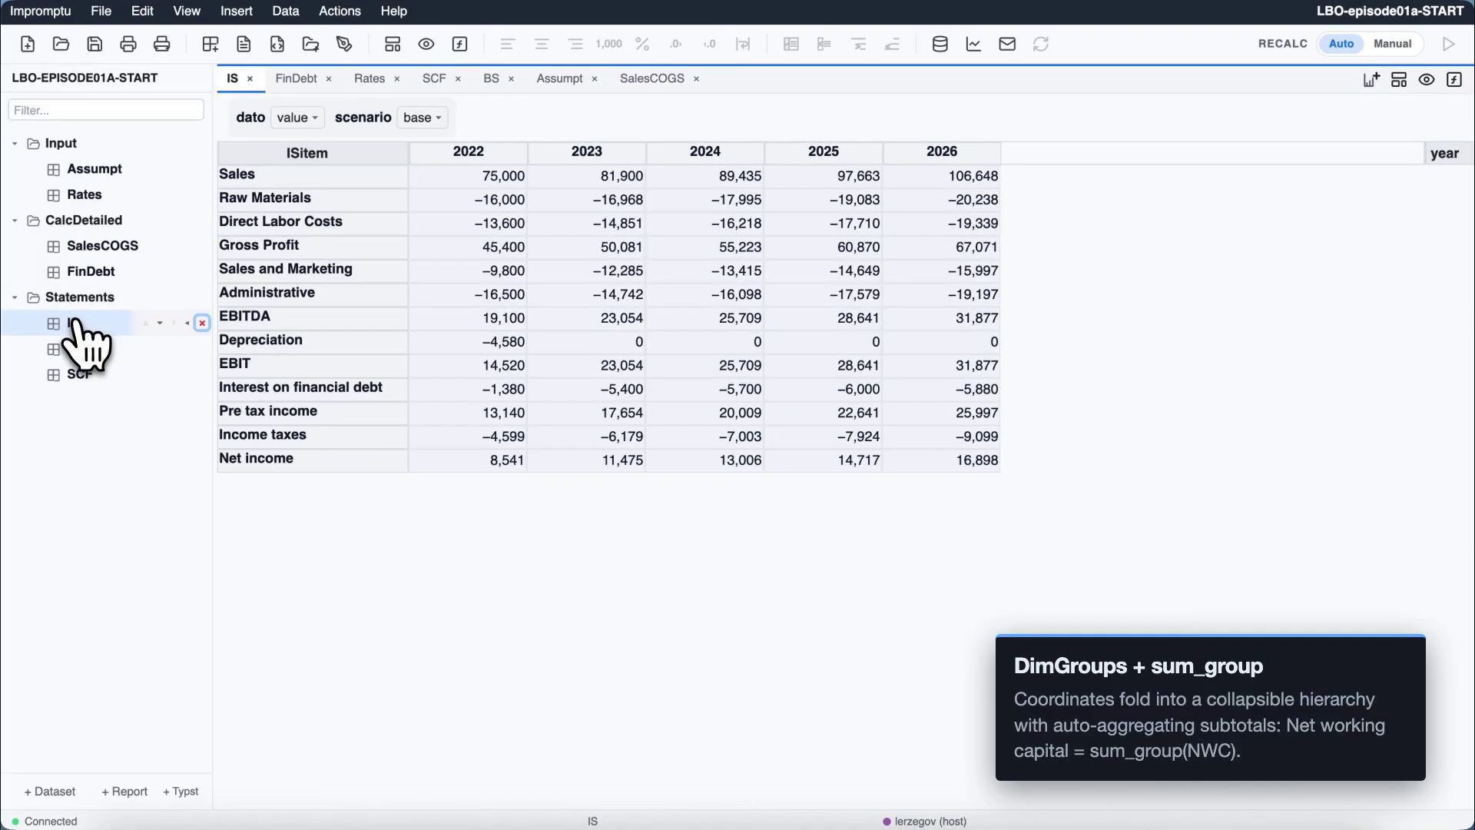
pyautogui.click(285, 175)
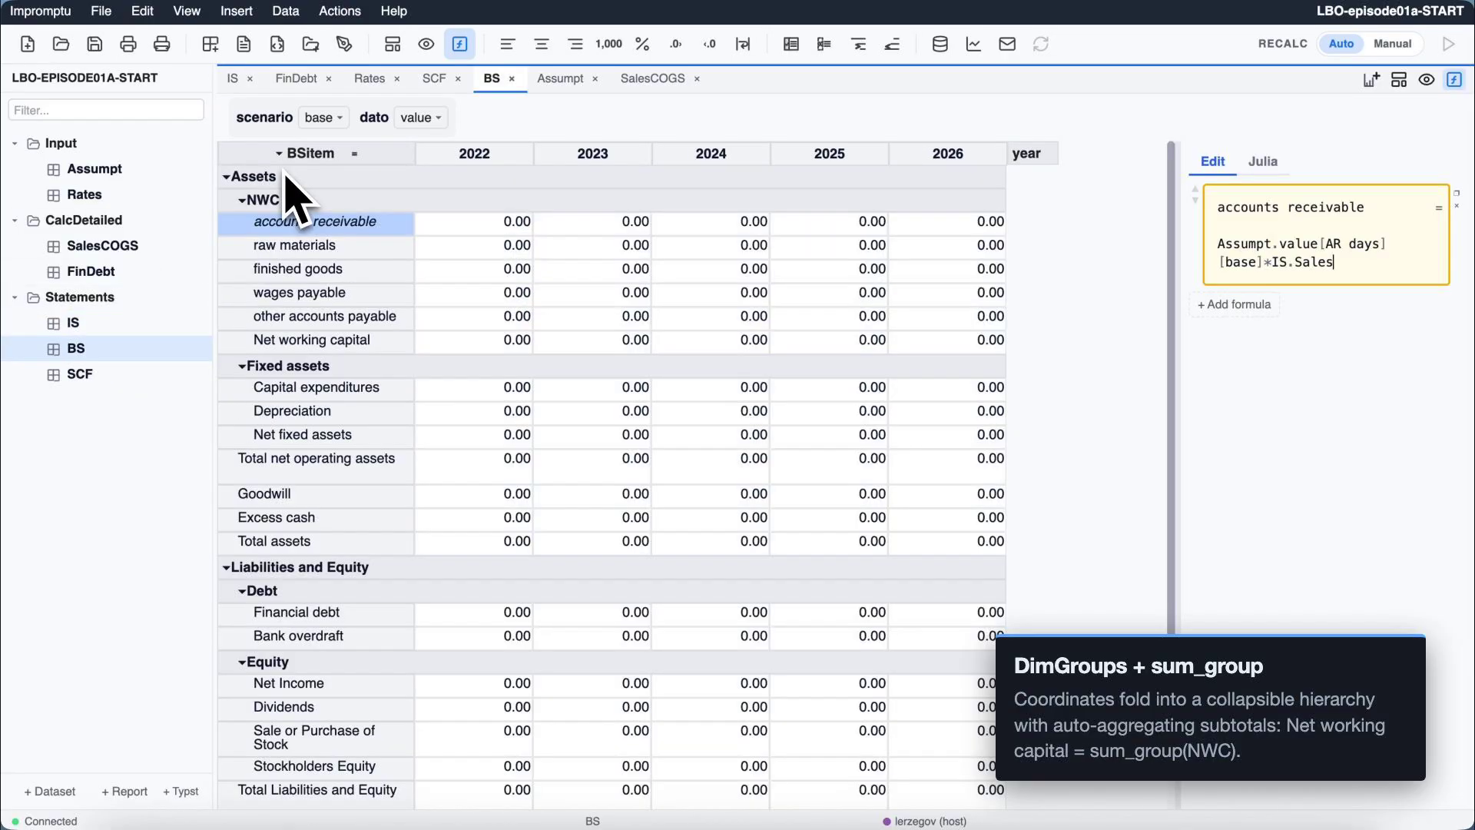
pyautogui.write('/365')
pyautogui.press('Return')
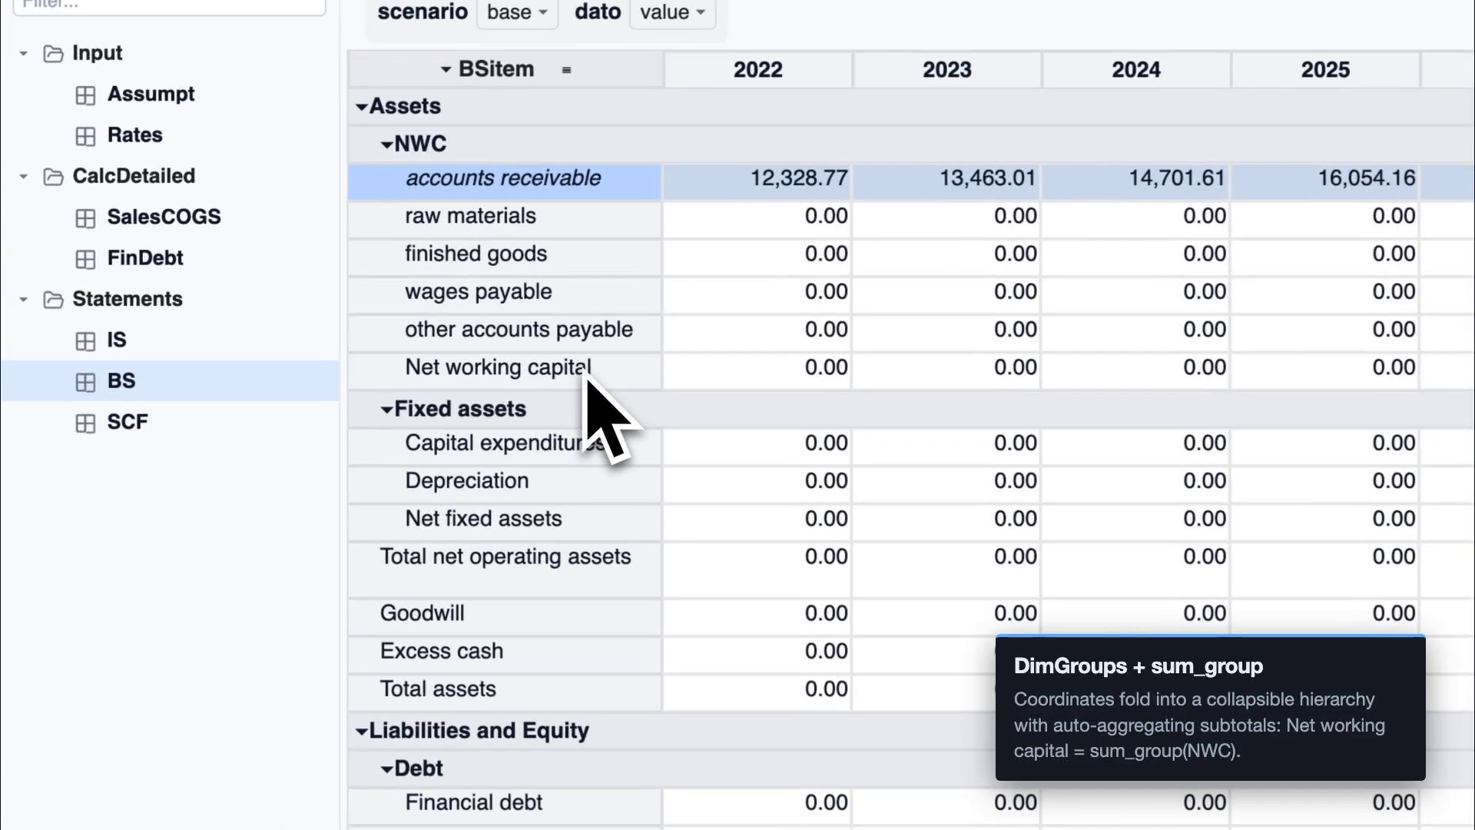
# Make Net working capital the summary coordinate of the NWC group in BS, and check it by collapsing and expanding the group.
pyautogui.rightClick(425, 144)
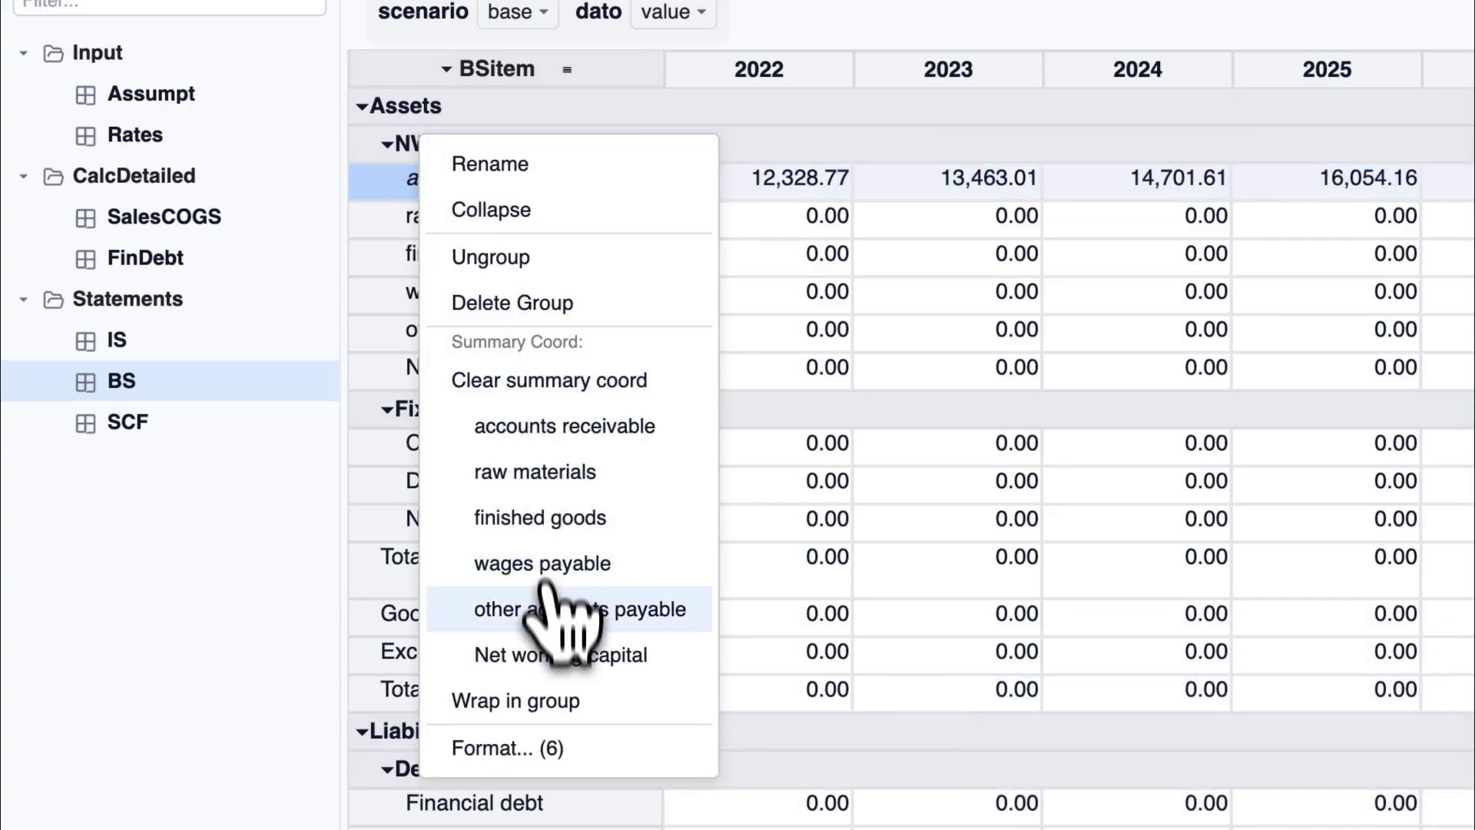
pyautogui.click(547, 653)
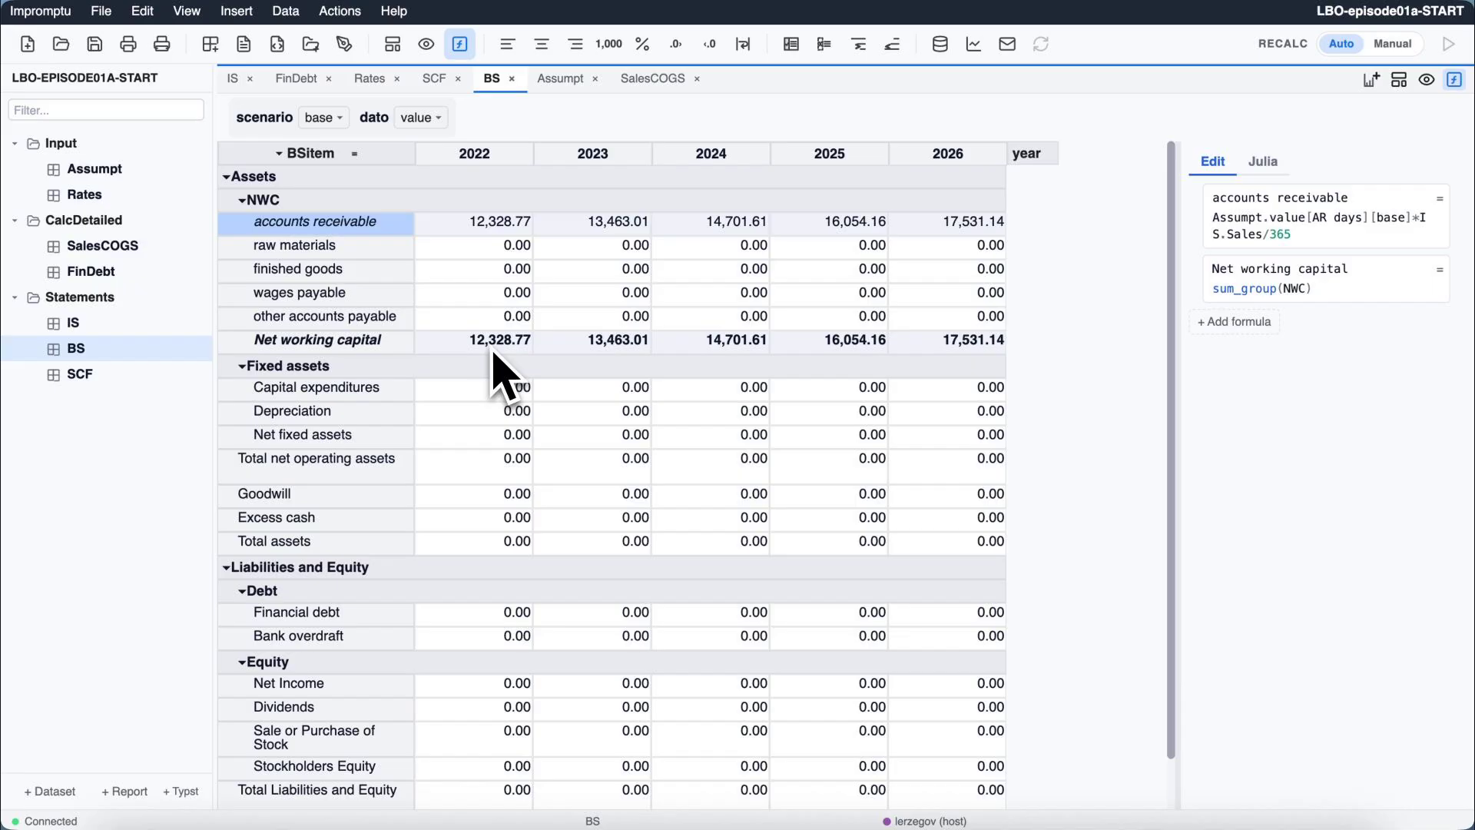
pyautogui.click(242, 200)
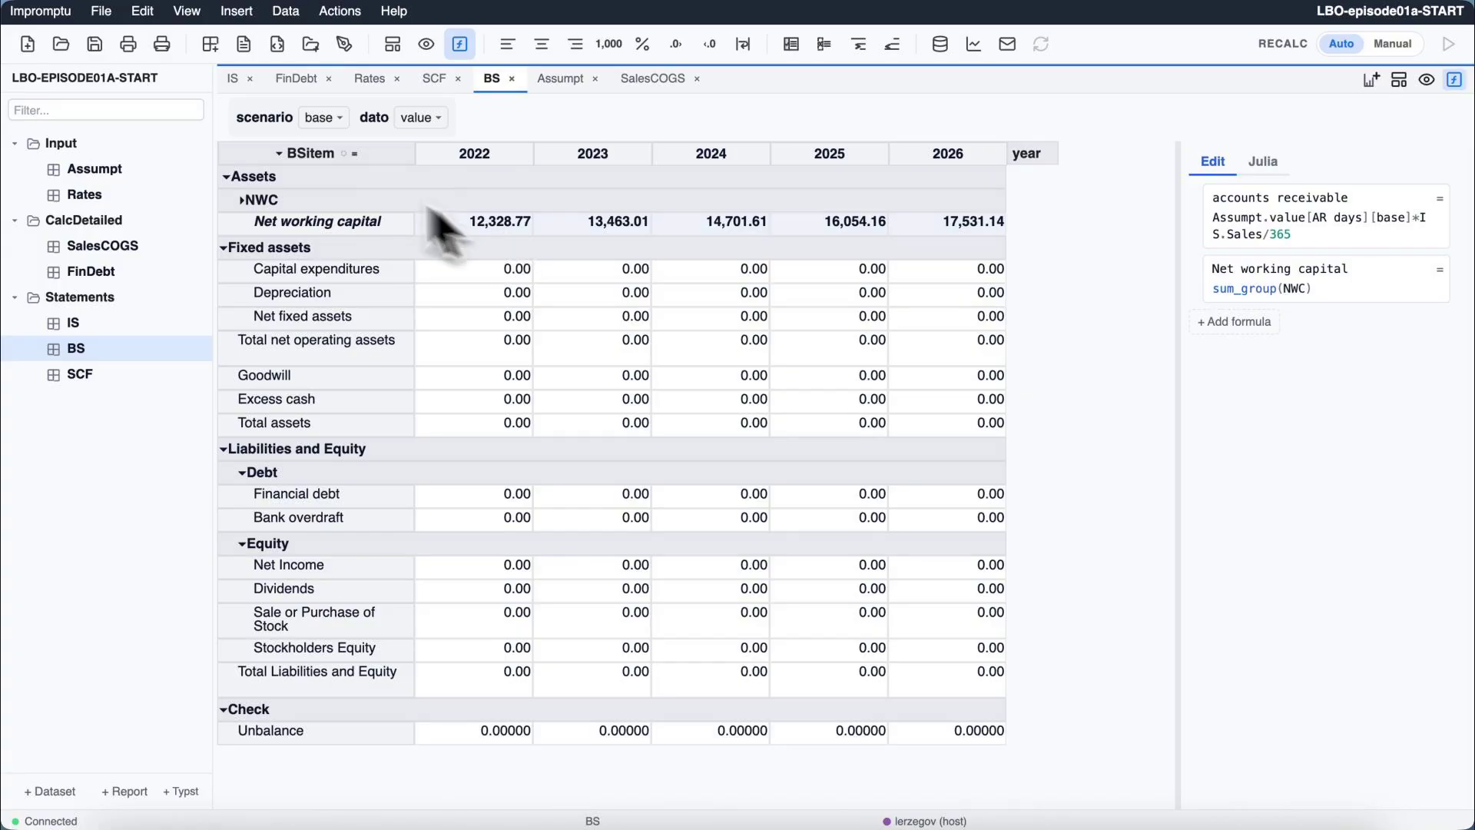
pyautogui.click(243, 200)
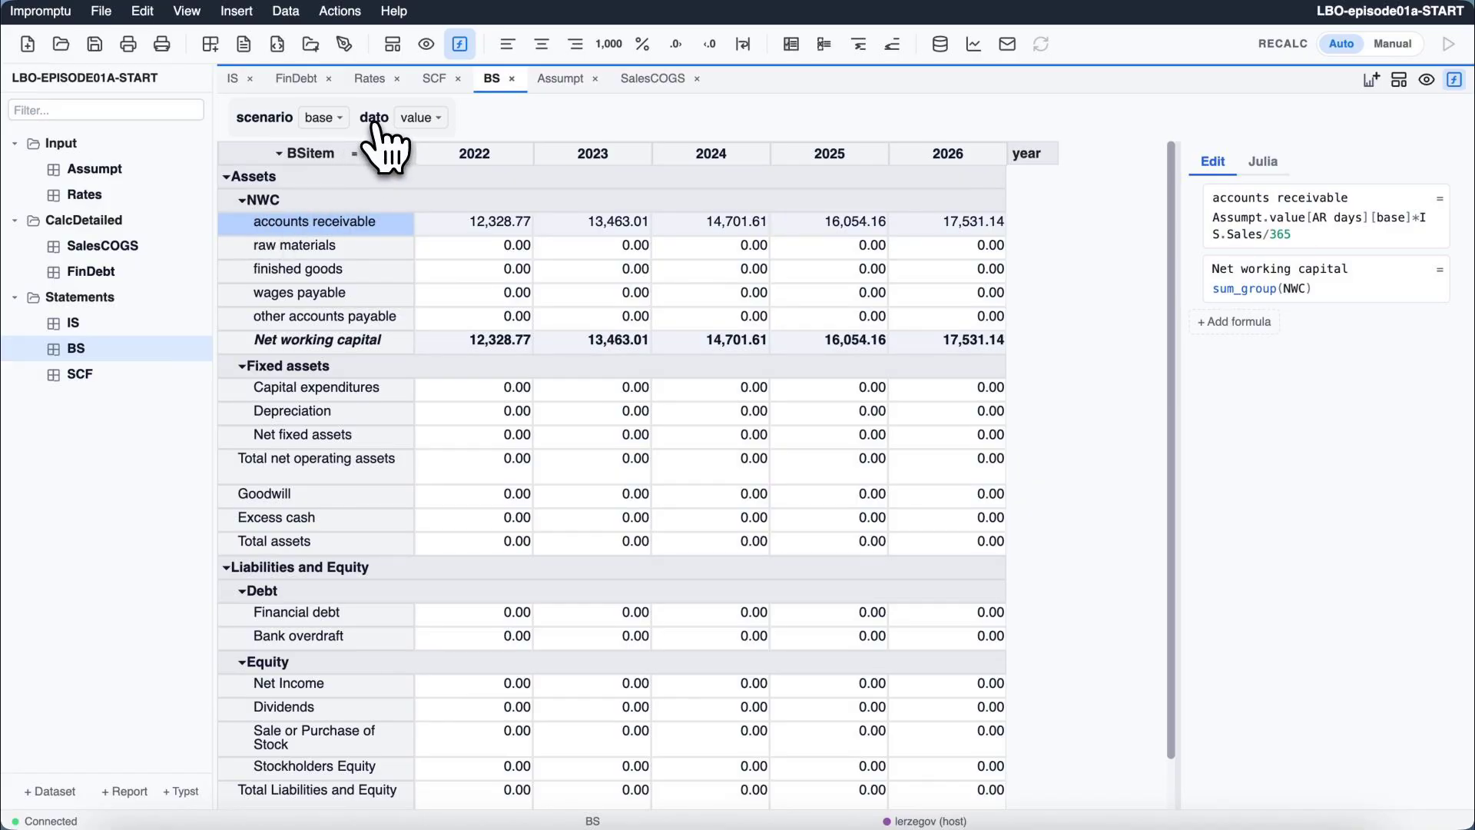
# Look at the dato layers available in the BS dataset without changing the selection.
pyautogui.click(443, 122)
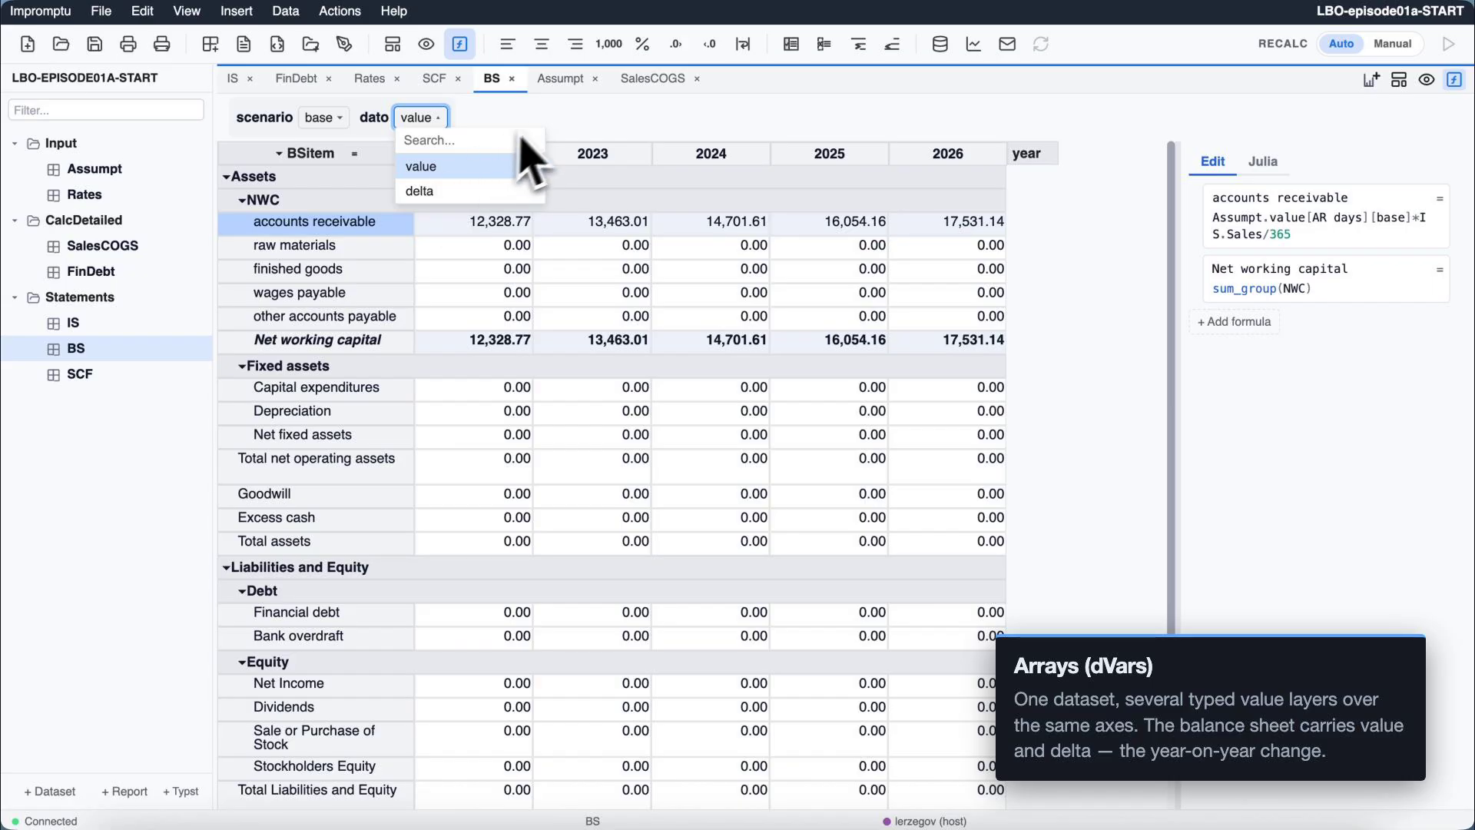
pyautogui.click(550, 159)
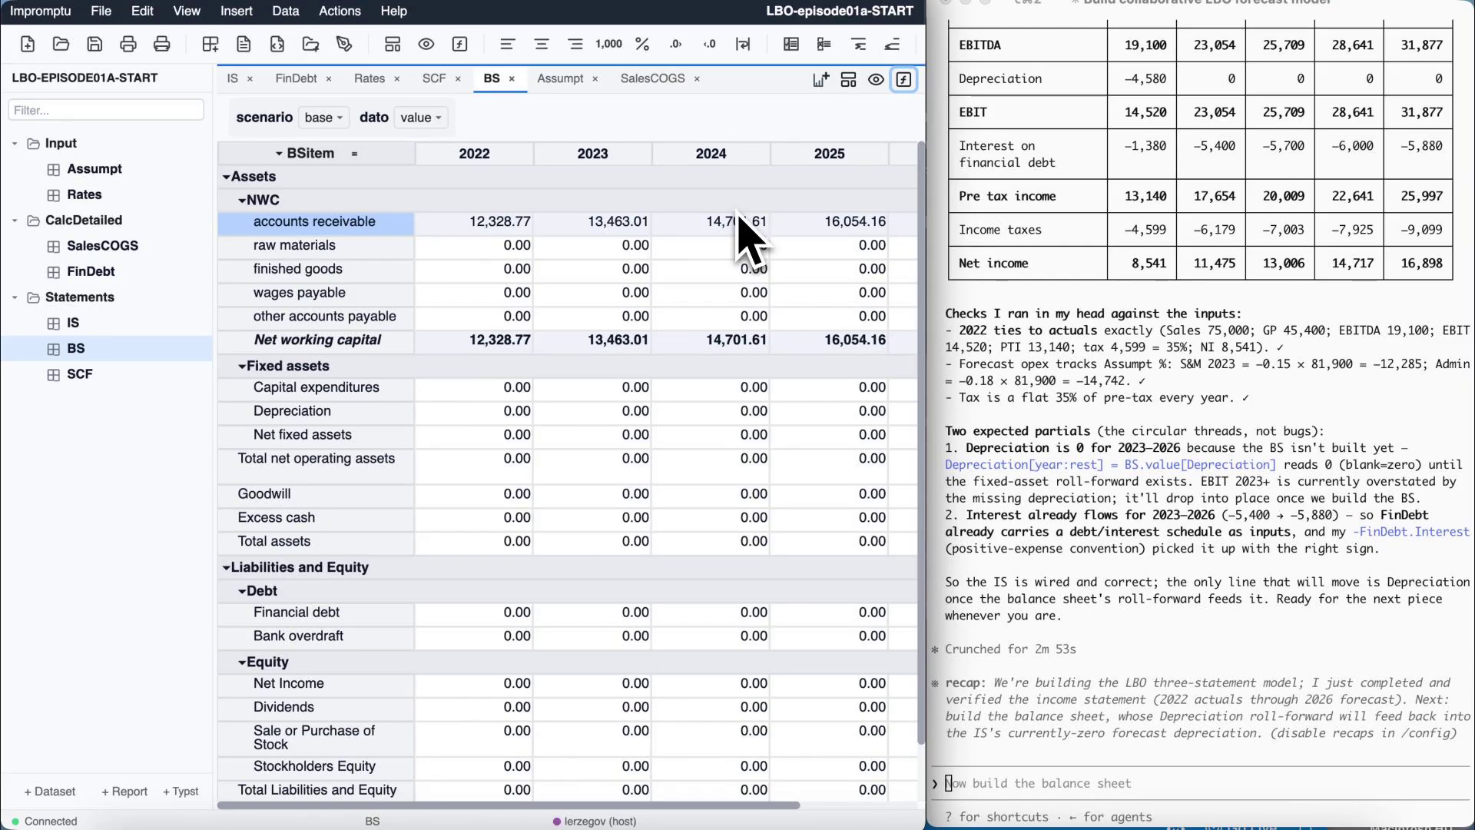
# Paste and submit the prepared prompt for the operating balance sheet and cash-flow statement to Claude, and reload the model page to inspect BS.
pyautogui.click(1006, 789)
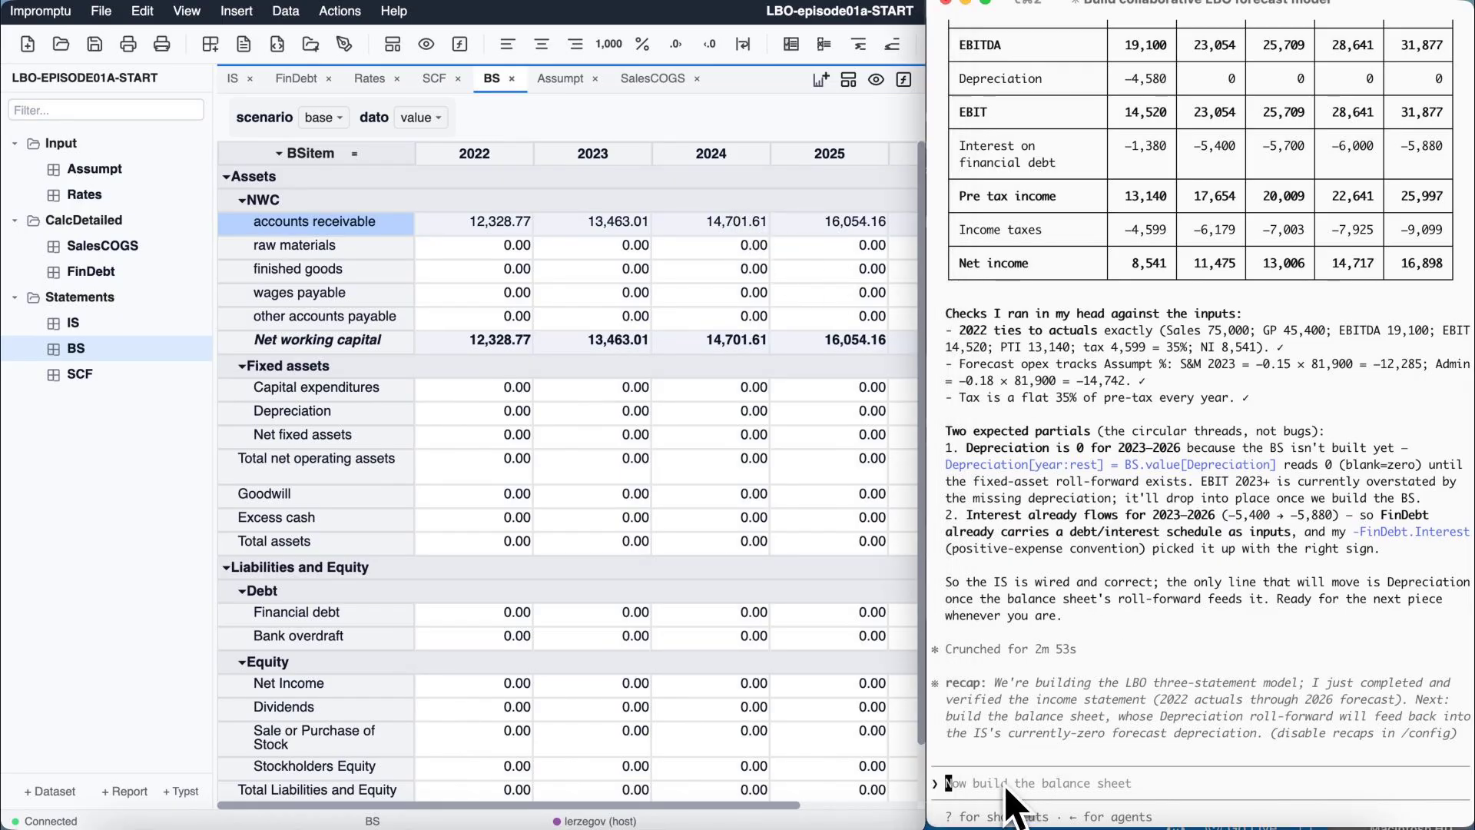
pyautogui.press('super+v')
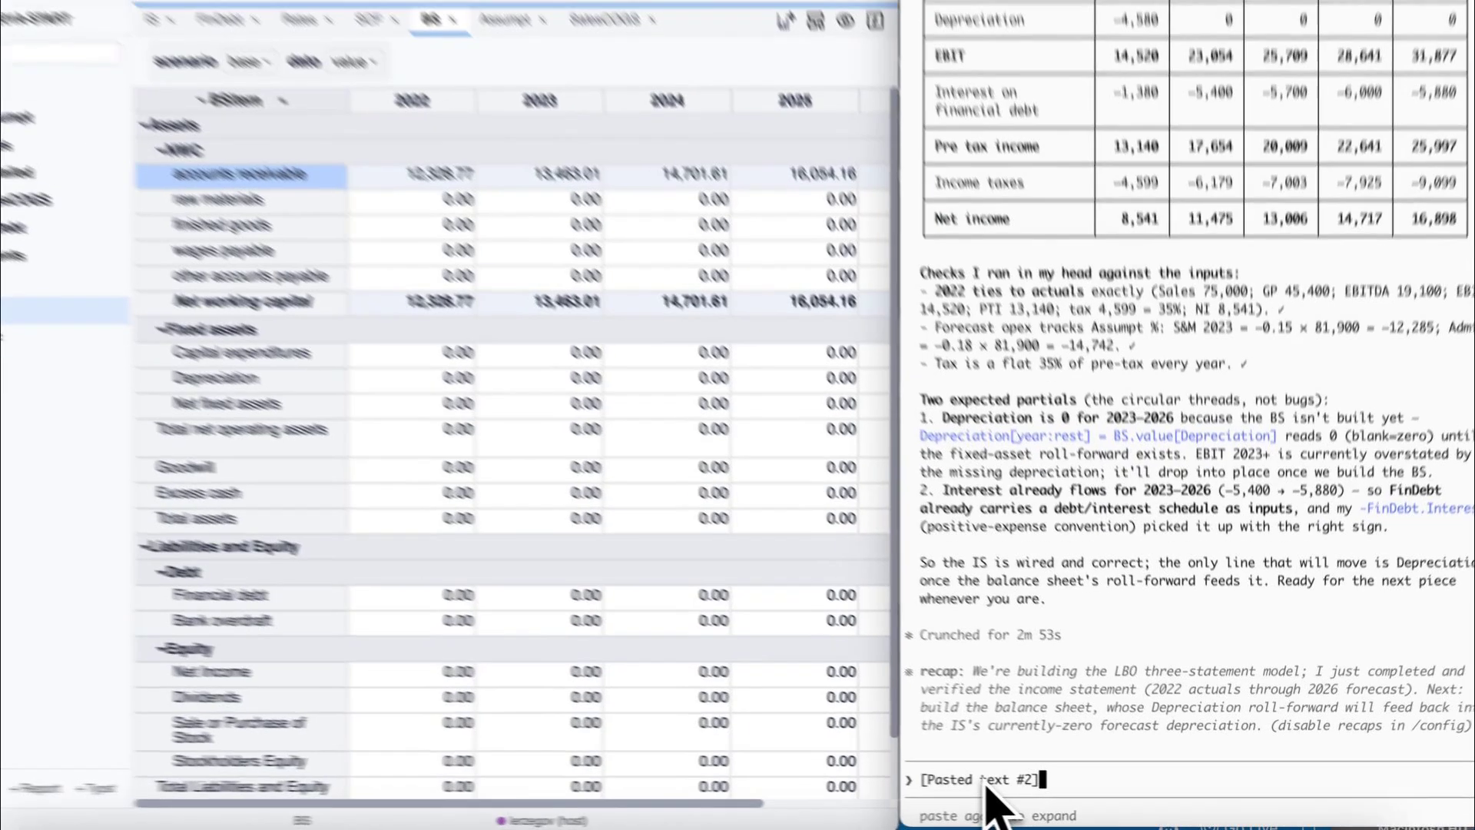
pyautogui.press('Return')
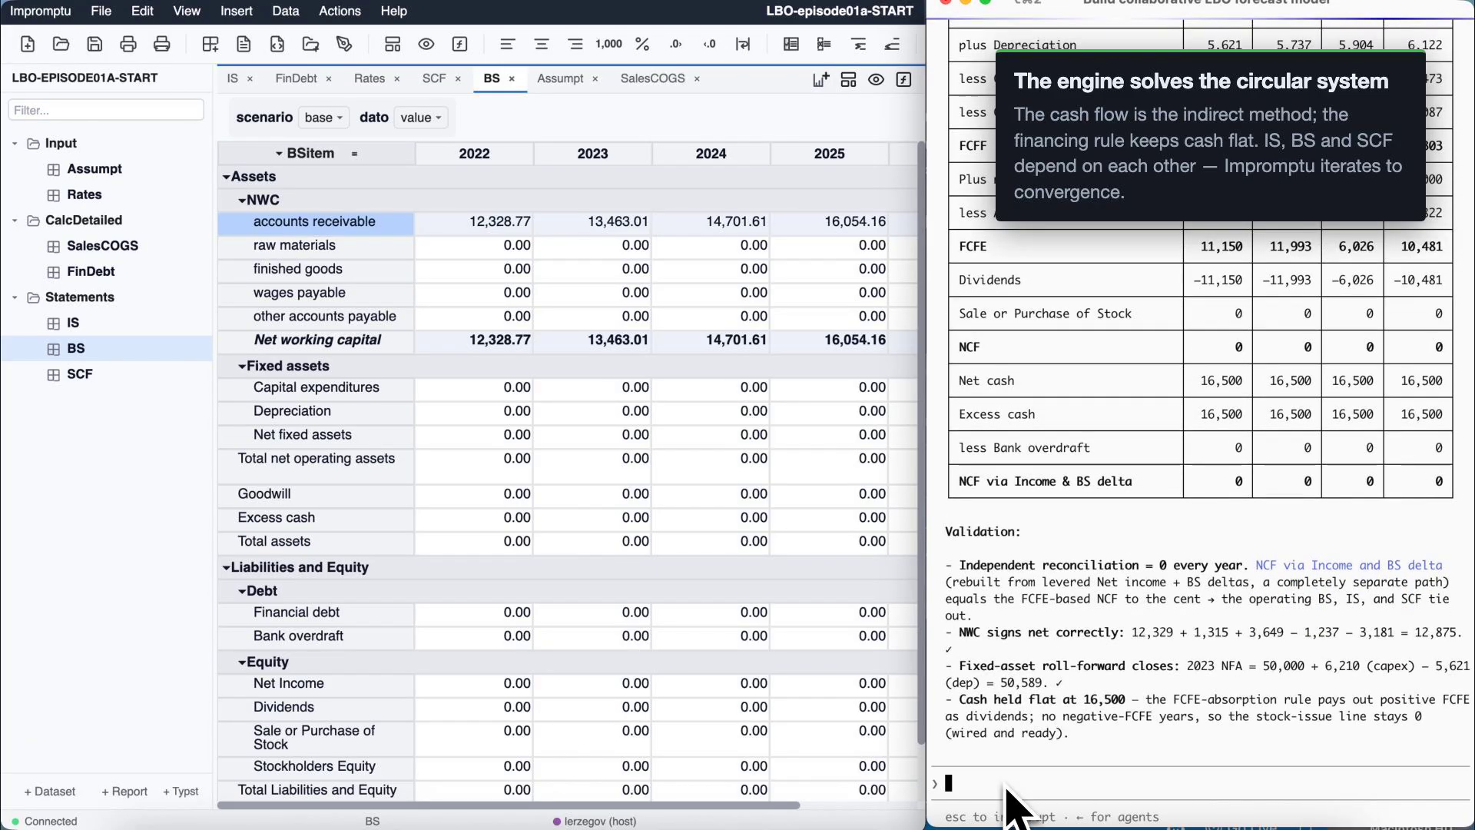
pyautogui.rightClick(80, 446)
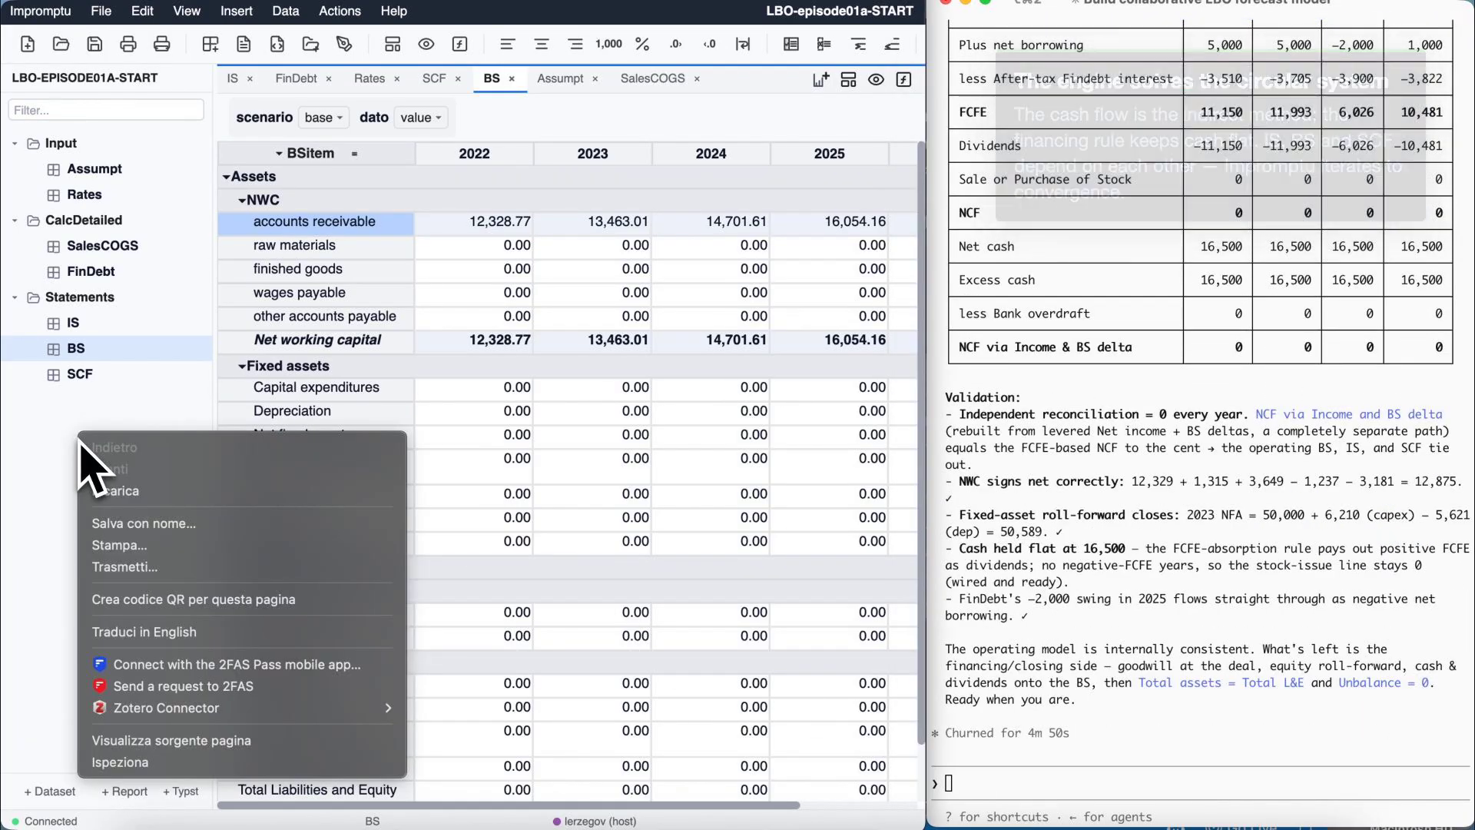
pyautogui.click(100, 480)
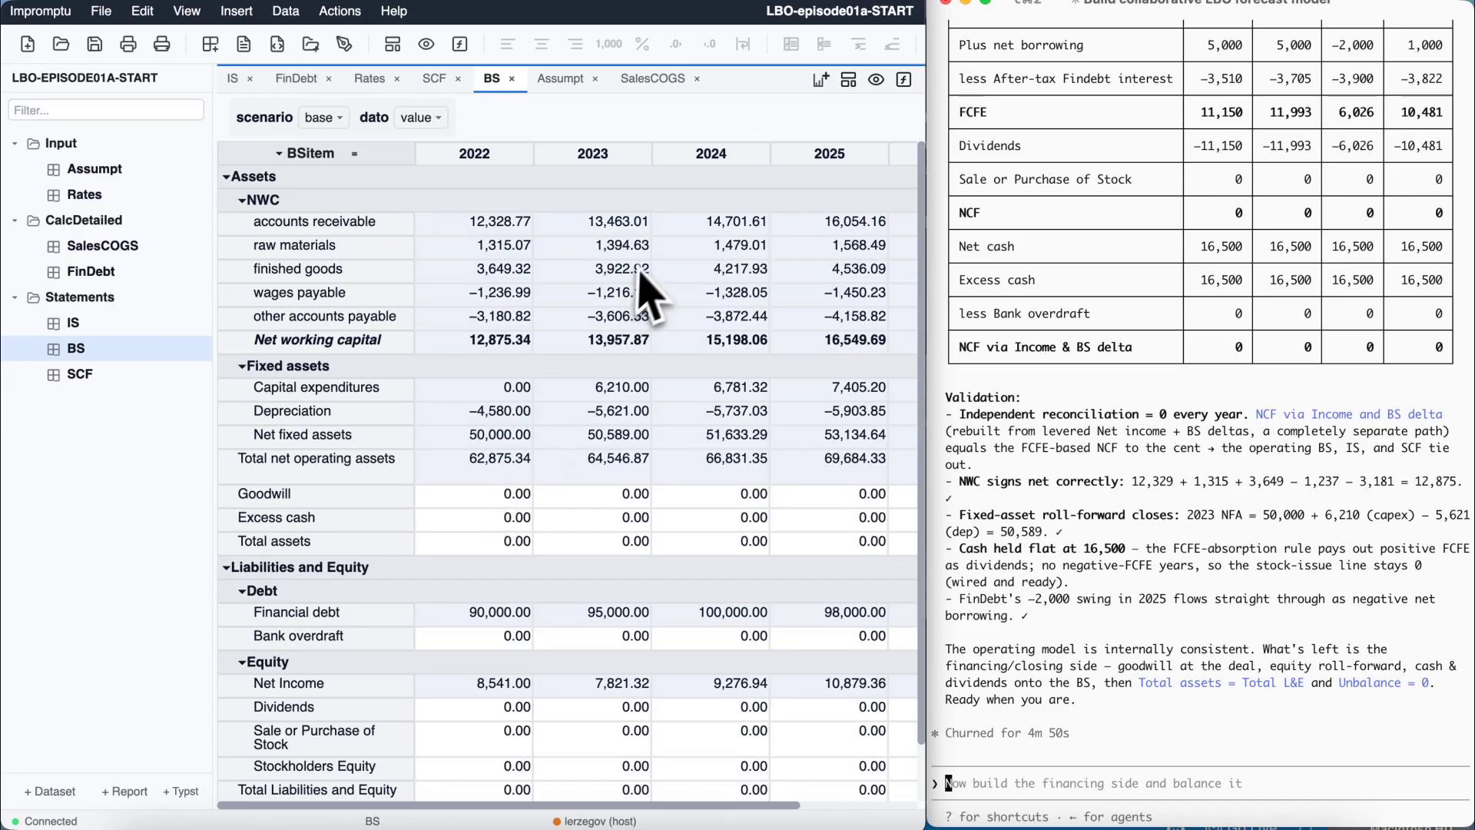
pyautogui.scroll(-3, 700, 414)
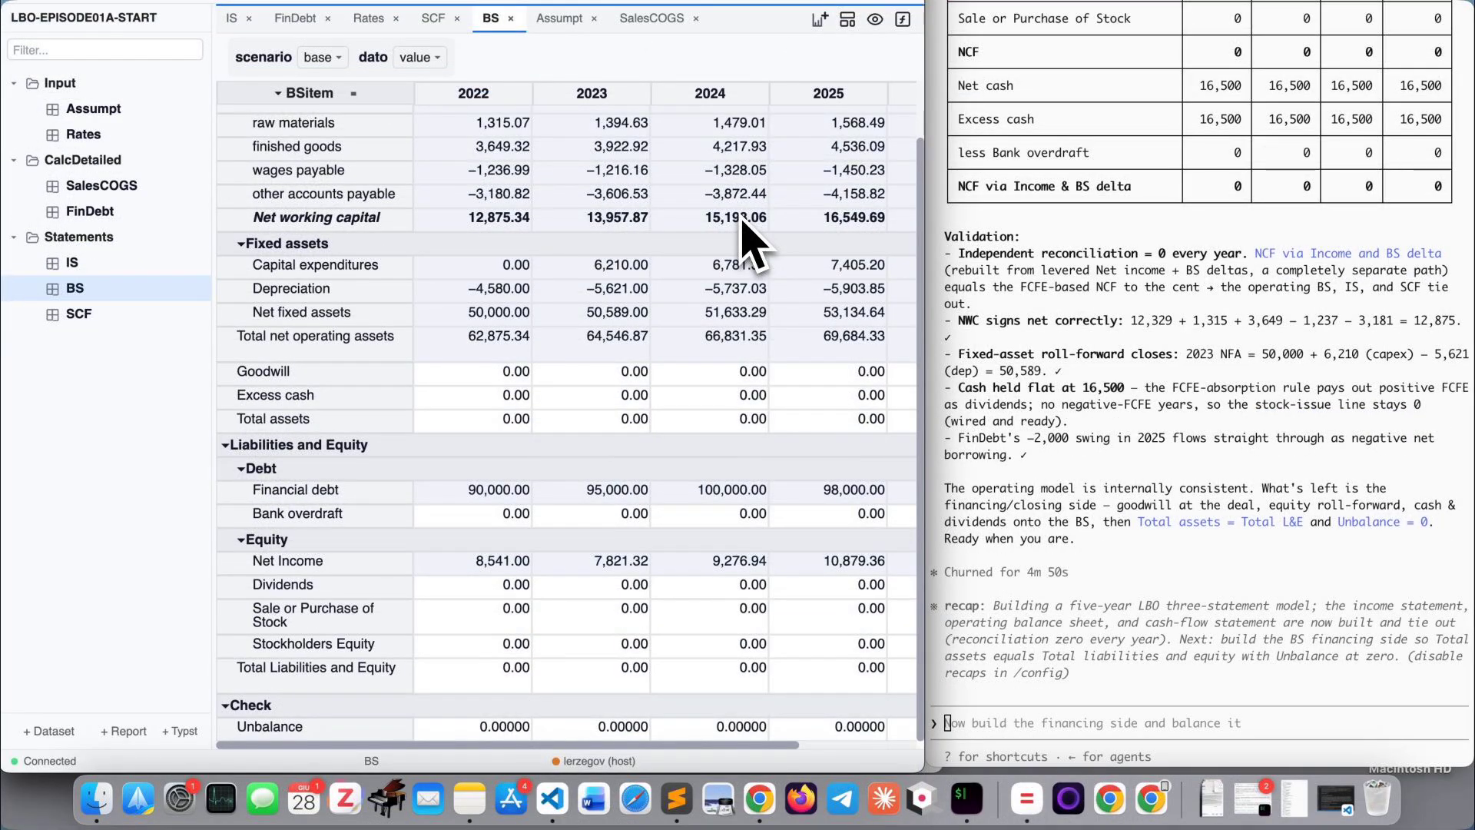
# Ask Claude to finish the BS with cash, equity and a goodwill plug so Total assets equal Total Liabilities and Equity yearly, adding an Unbalance check.
pyautogui.click(1060, 732)
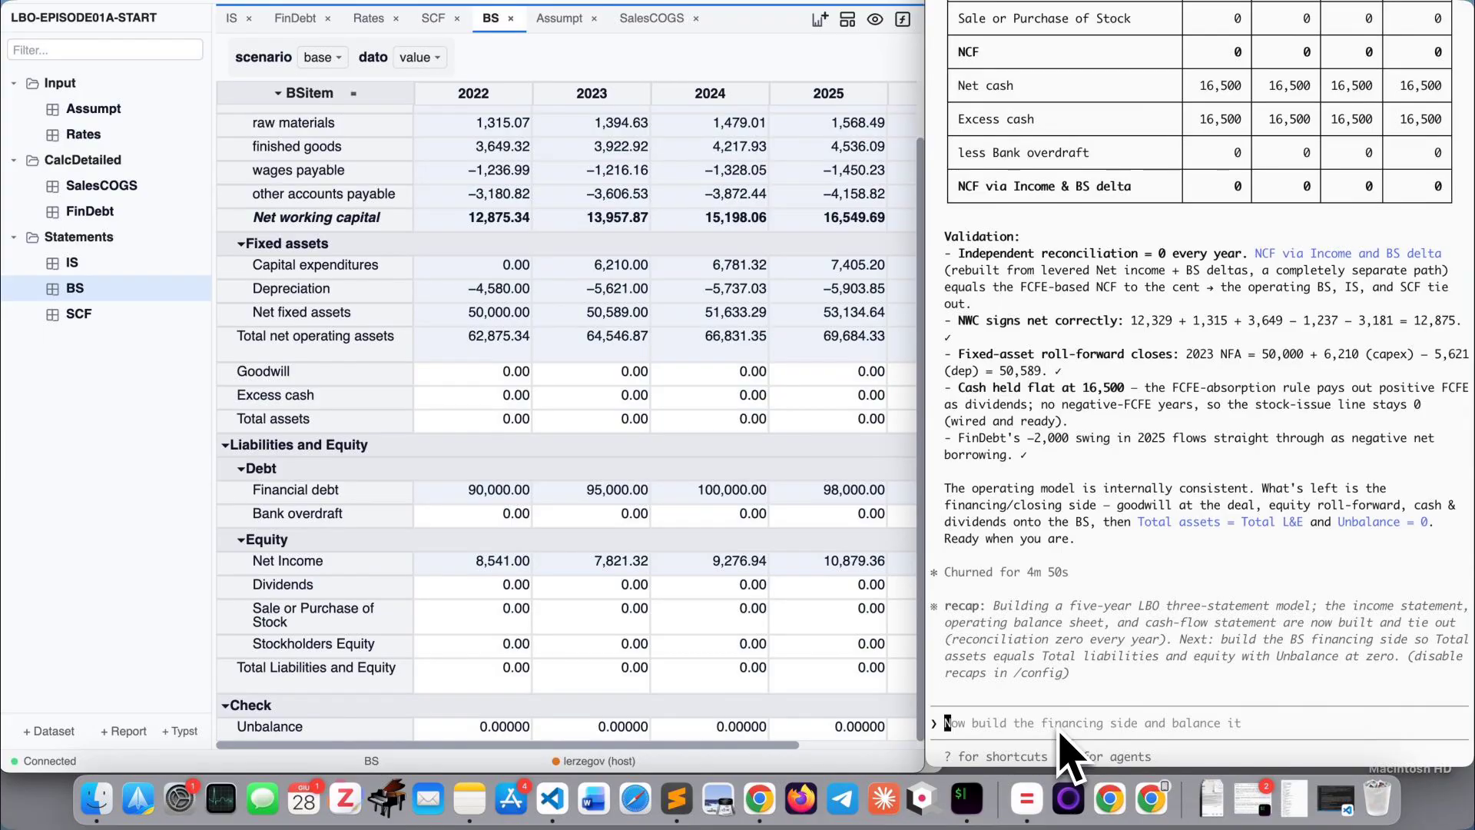
pyautogui.write("The BS operating side is done but it doesn't balance – no cash, no equity, no opening plug. Finish it so Total assets = Total Liabilities and Equity every year, keeping the existing lines. Pull Excess cash and Bank overdraft from the SCF, and the financing flows (Dividends, Sale or Purchase of Stock) too. At time 0, equity raised = the LBO equity cheque (Assumpt.equity purchase price) net of the debt drawn, and Goodwill is the opening plug that makes the deal balance – carry it forward unchanged. Roll stockholders' equity forward with net income, dividends and any stock issued. Add Total assets, Total Liabilities and Equity, and an Unbalance check. Recalculate and confirm Unbalance = 0 for every year.")
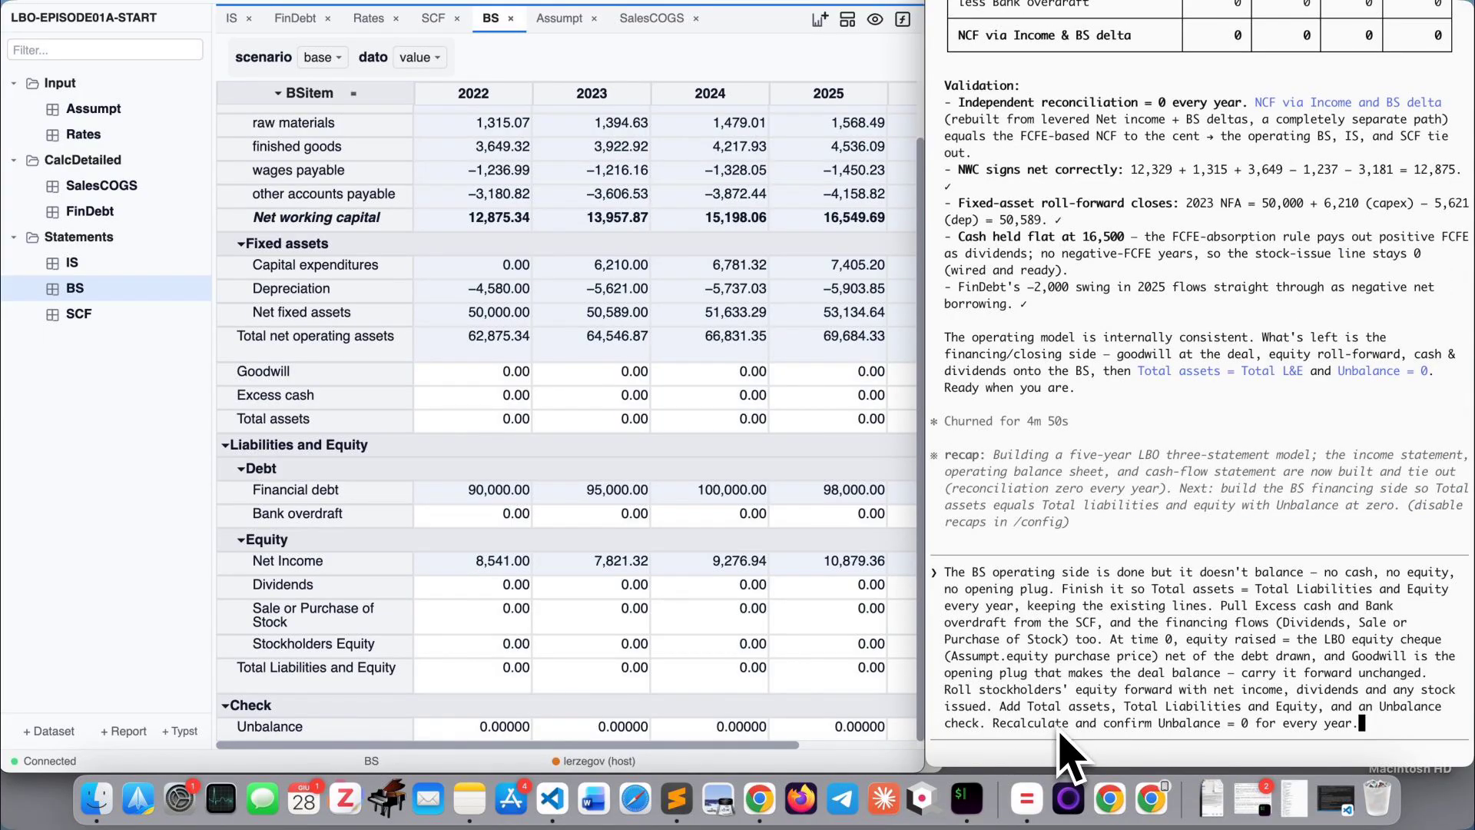
pyautogui.press('Return')
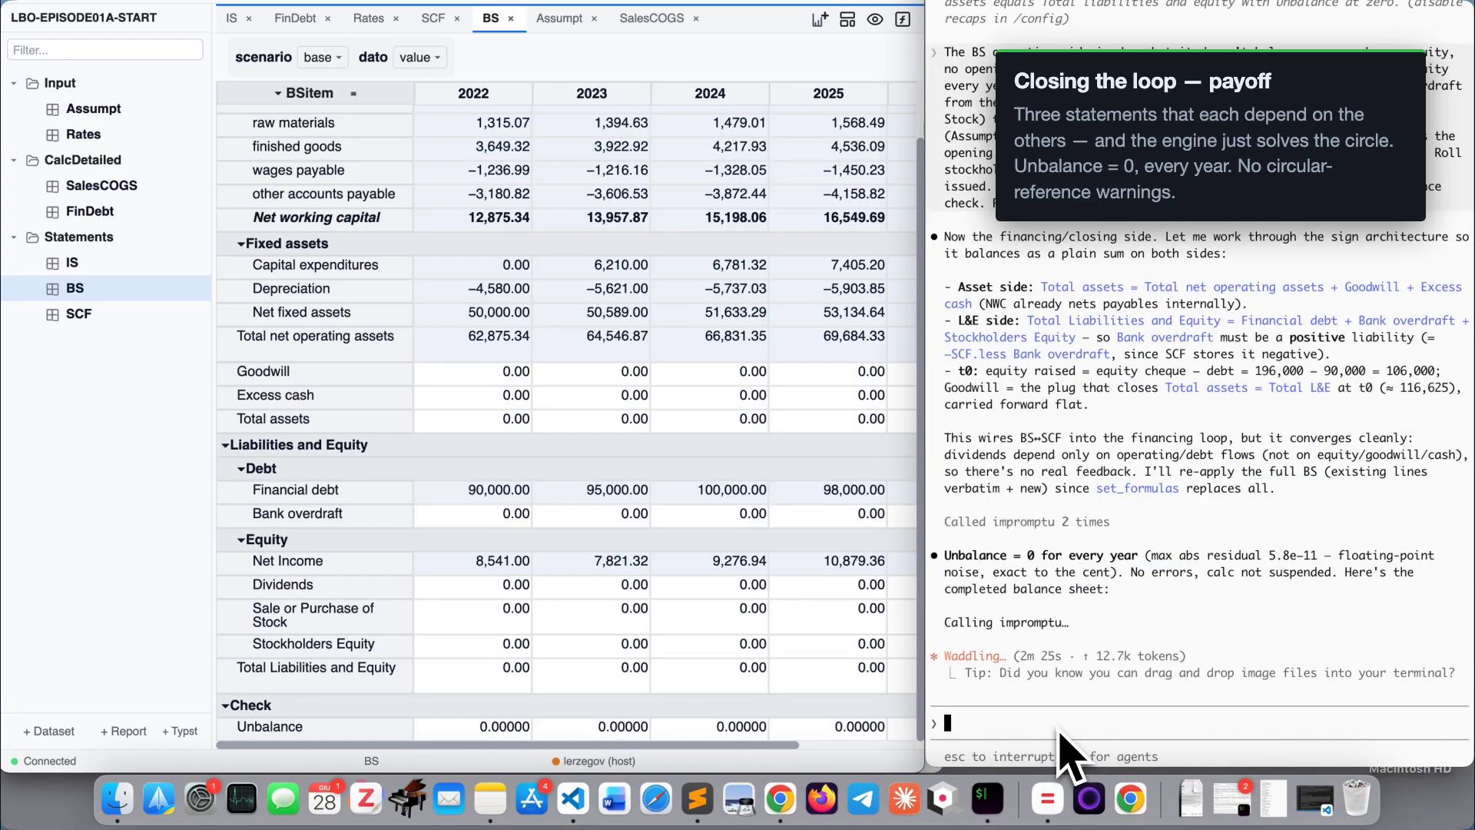
# Reload the model page and review the completed BS from assets down to the Unbalance check.
pyautogui.rightClick(136, 449)
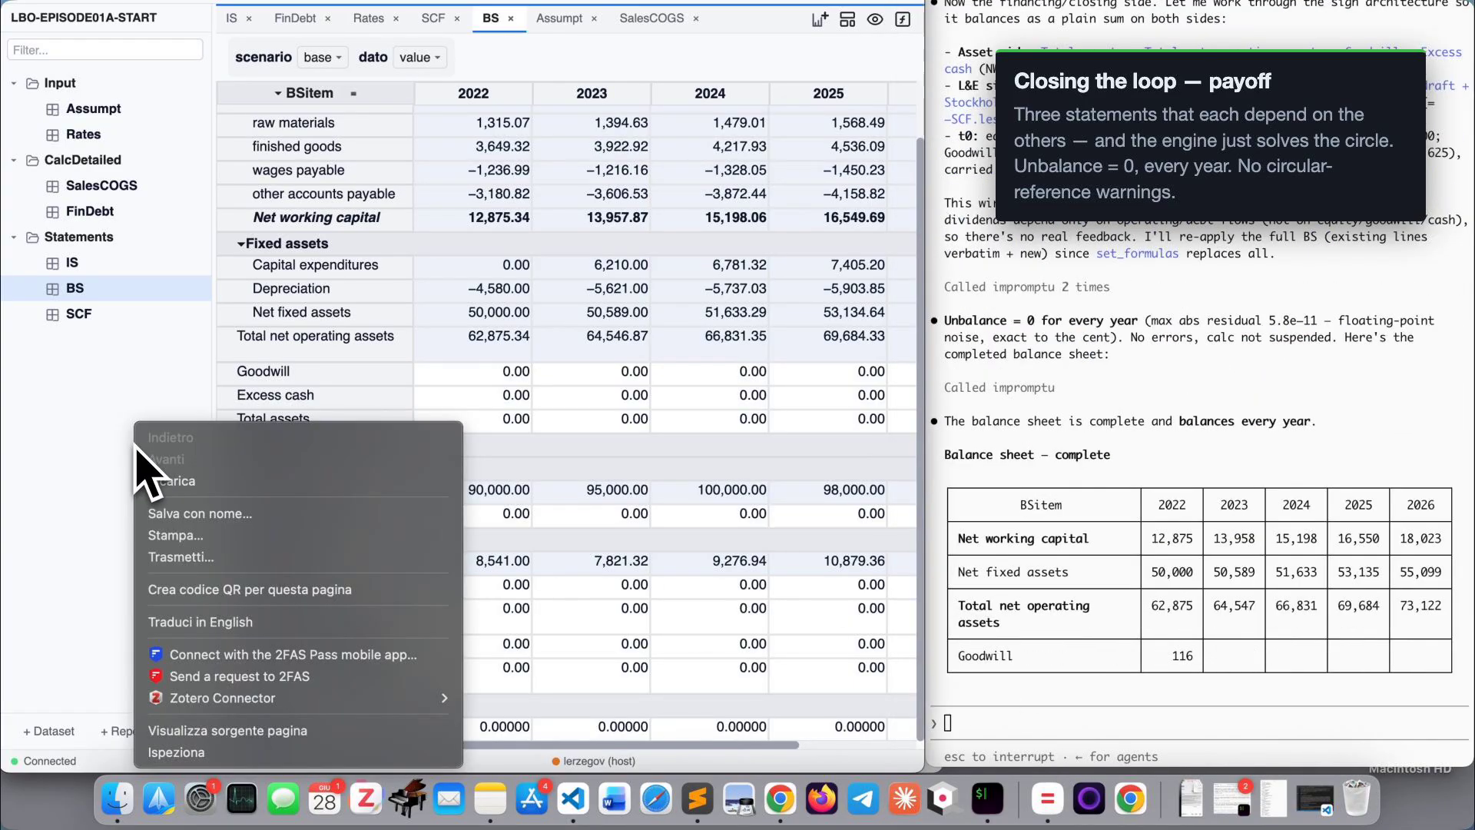
pyautogui.click(167, 482)
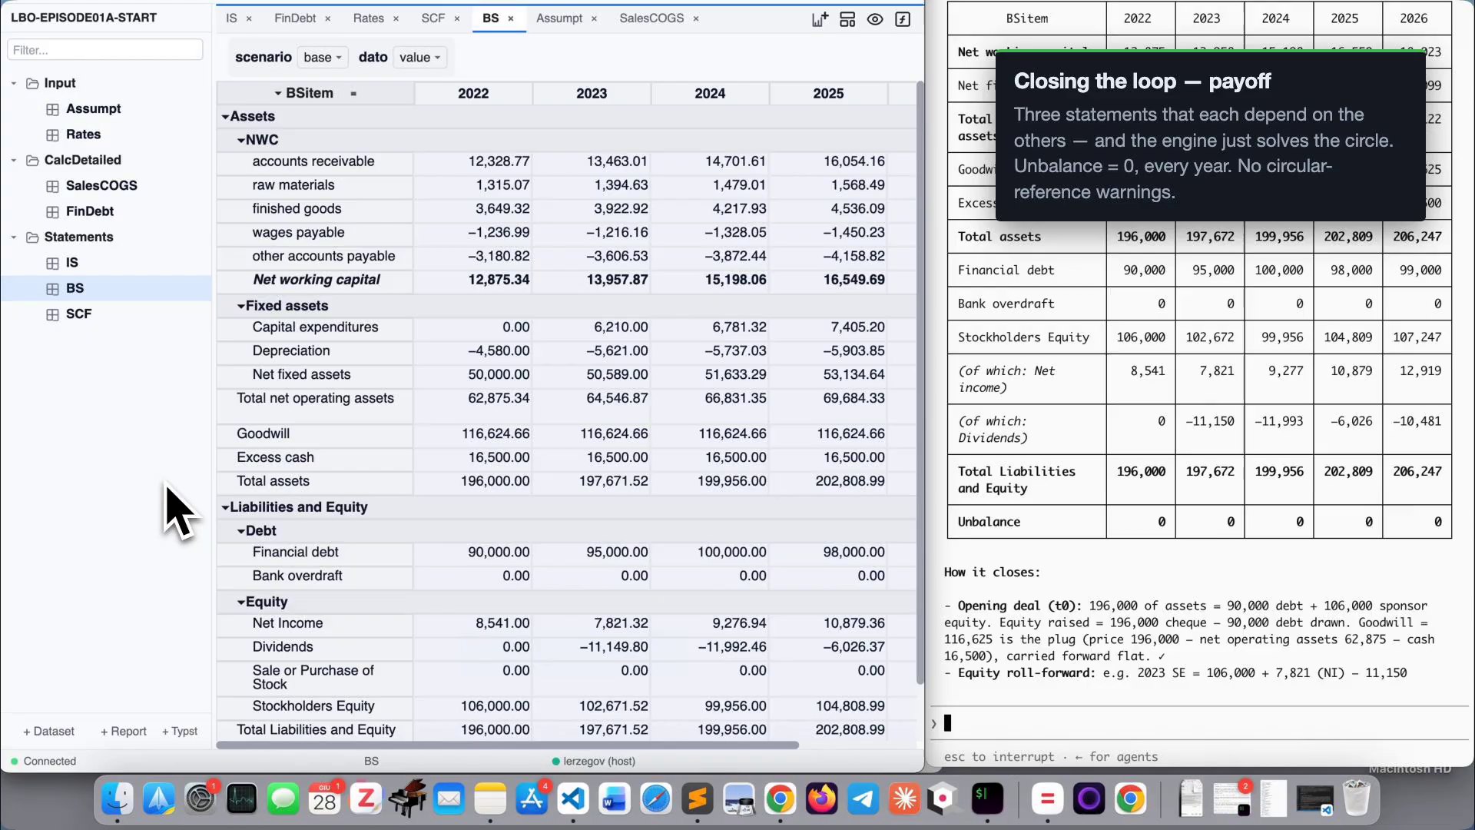
pyautogui.scroll(-1, 922, 680)
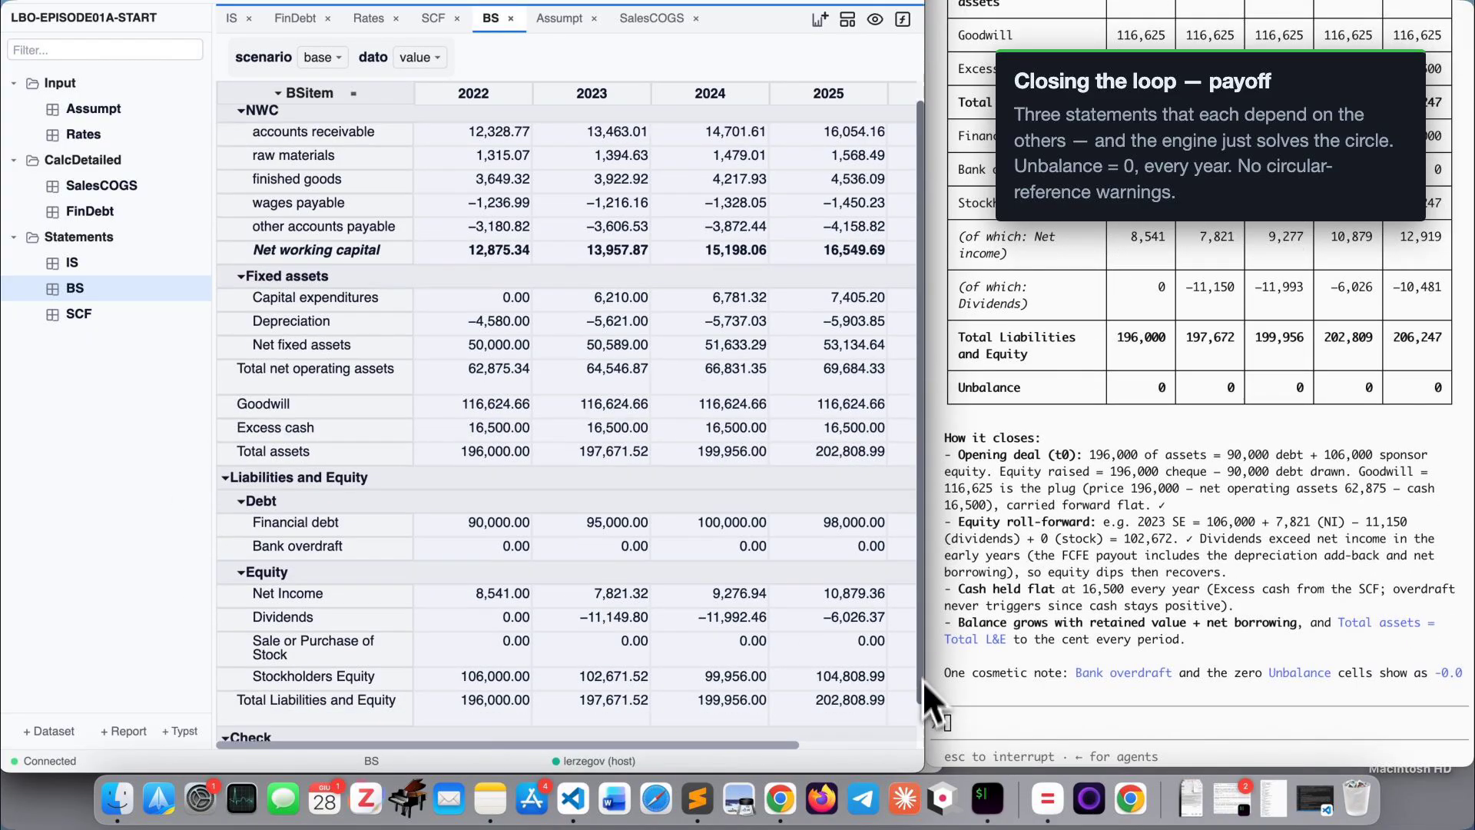
pyautogui.scroll(-1, 922, 680)
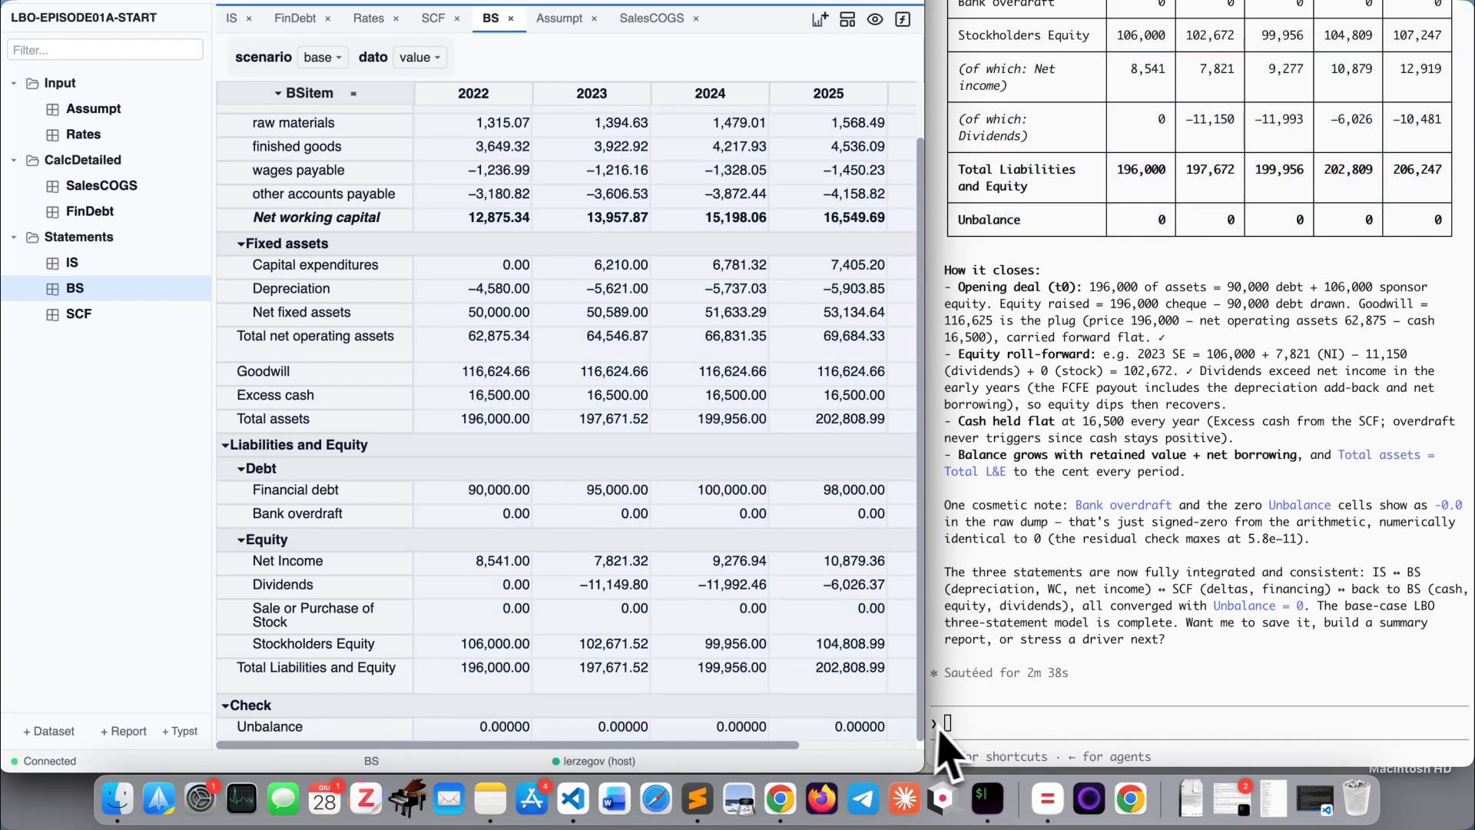
pyautogui.moveTo(923, 726); pyautogui.dragTo(1138, 746)
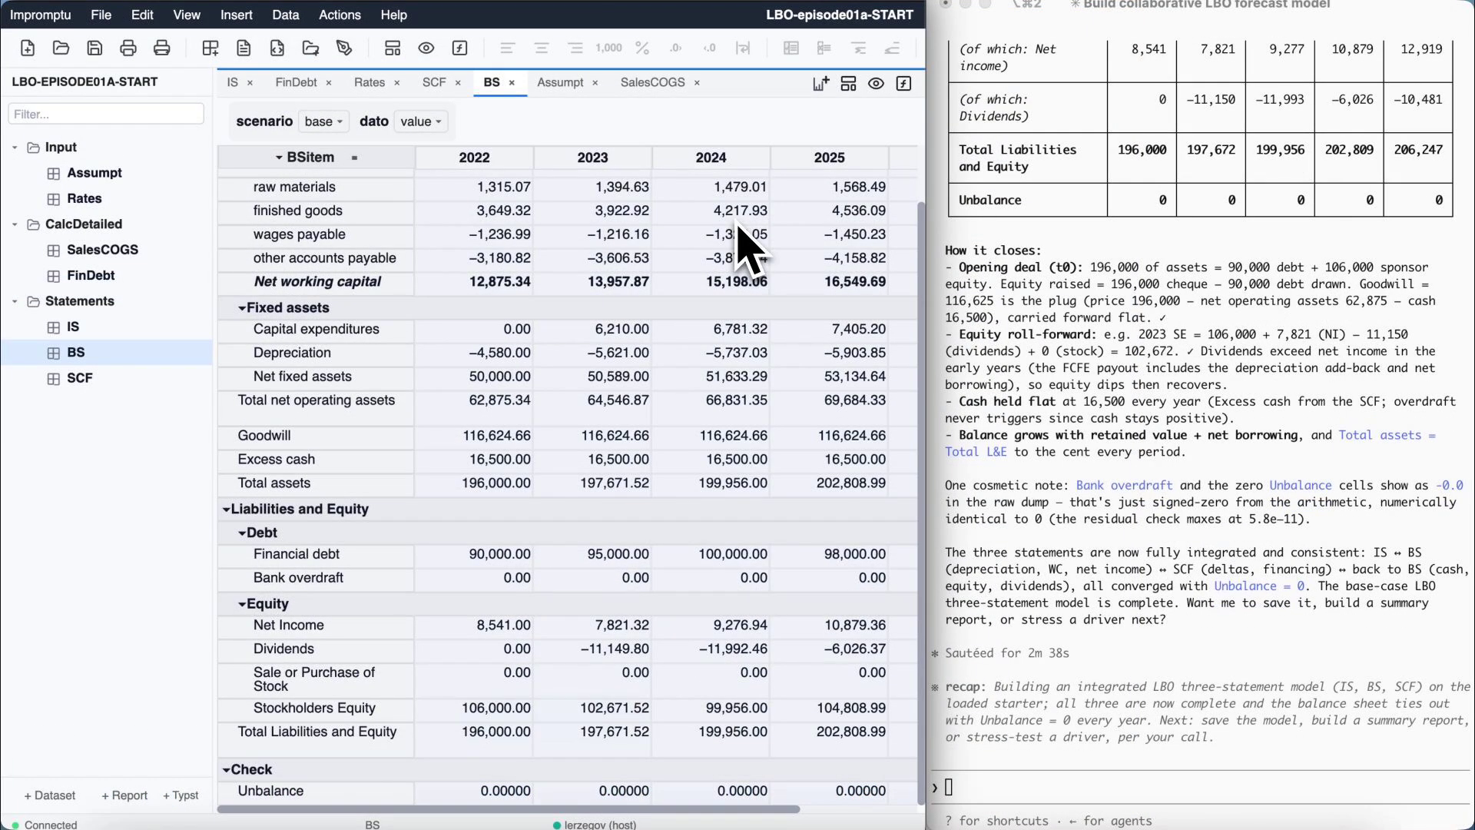
# Ask Claude for a one-page LBO forecast report with intro, income statement, collapsed balance sheet, cash-flow table and a Sales / EBITDA / Net income chart.
pyautogui.click(1013, 801)
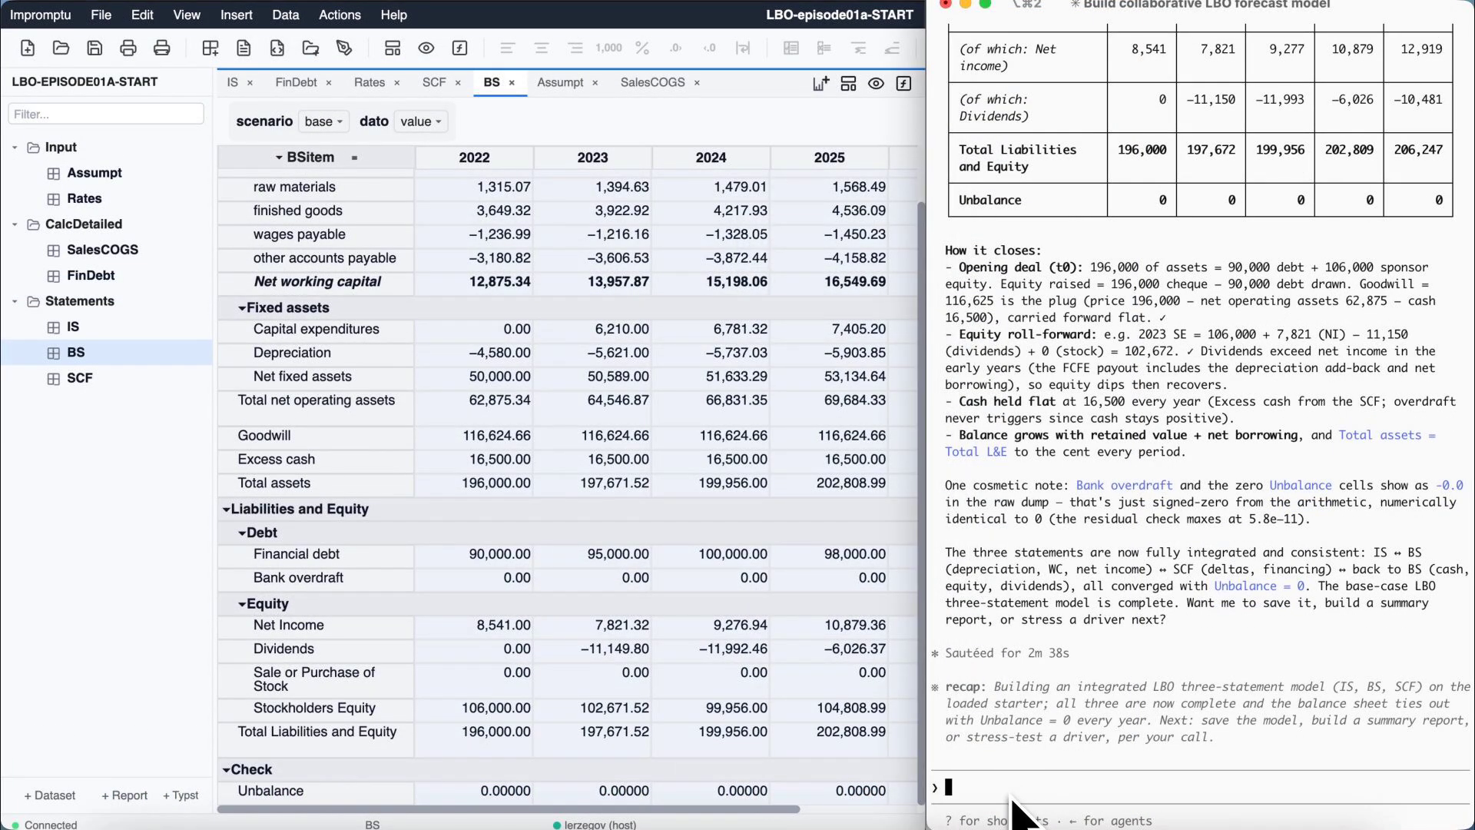
pyautogui.write("Make a one-page report for this LBO forecast: a short intro, the income statement, the balance sheet (collapsed to the group subtotals) and the cash-flow statement as tables, plus one chart of Sales / EBITDA / Net income over the five years. Use the model's own datasets and views. Show me the result.")
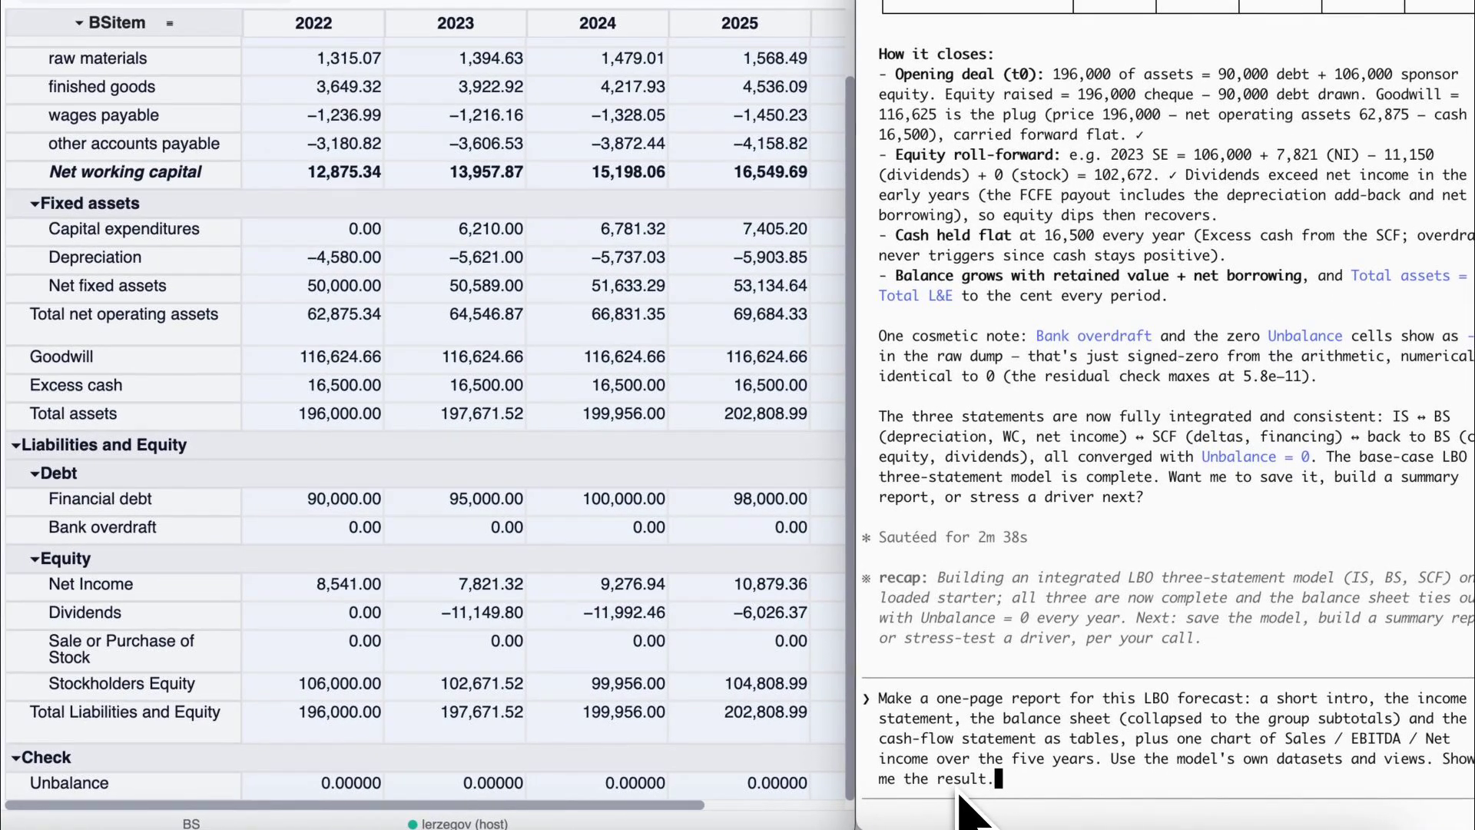
pyautogui.press('Return')
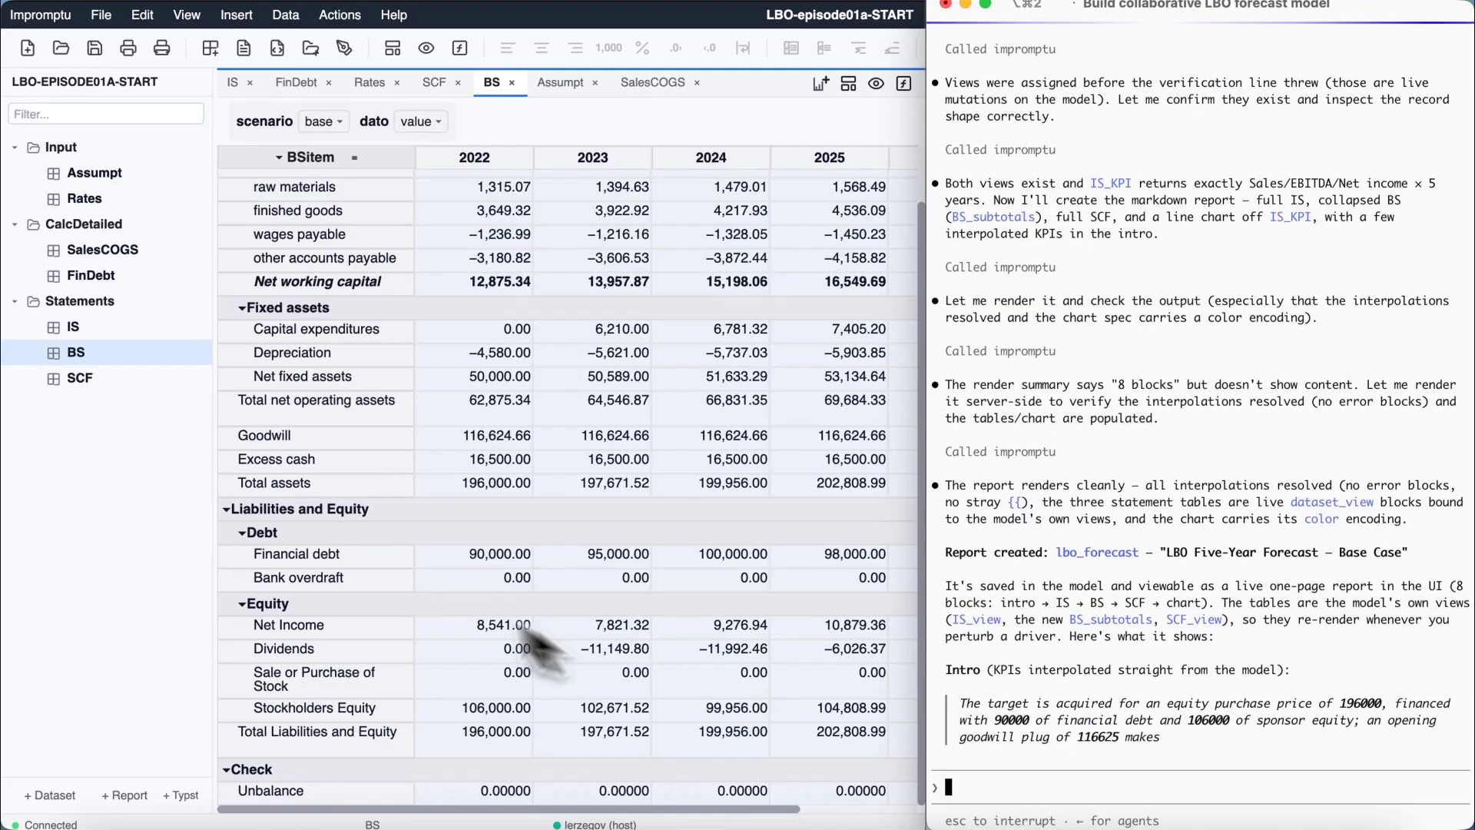
# Reload the model page and open the LBO Five-Year Forecast report.
pyautogui.rightClick(72, 467)
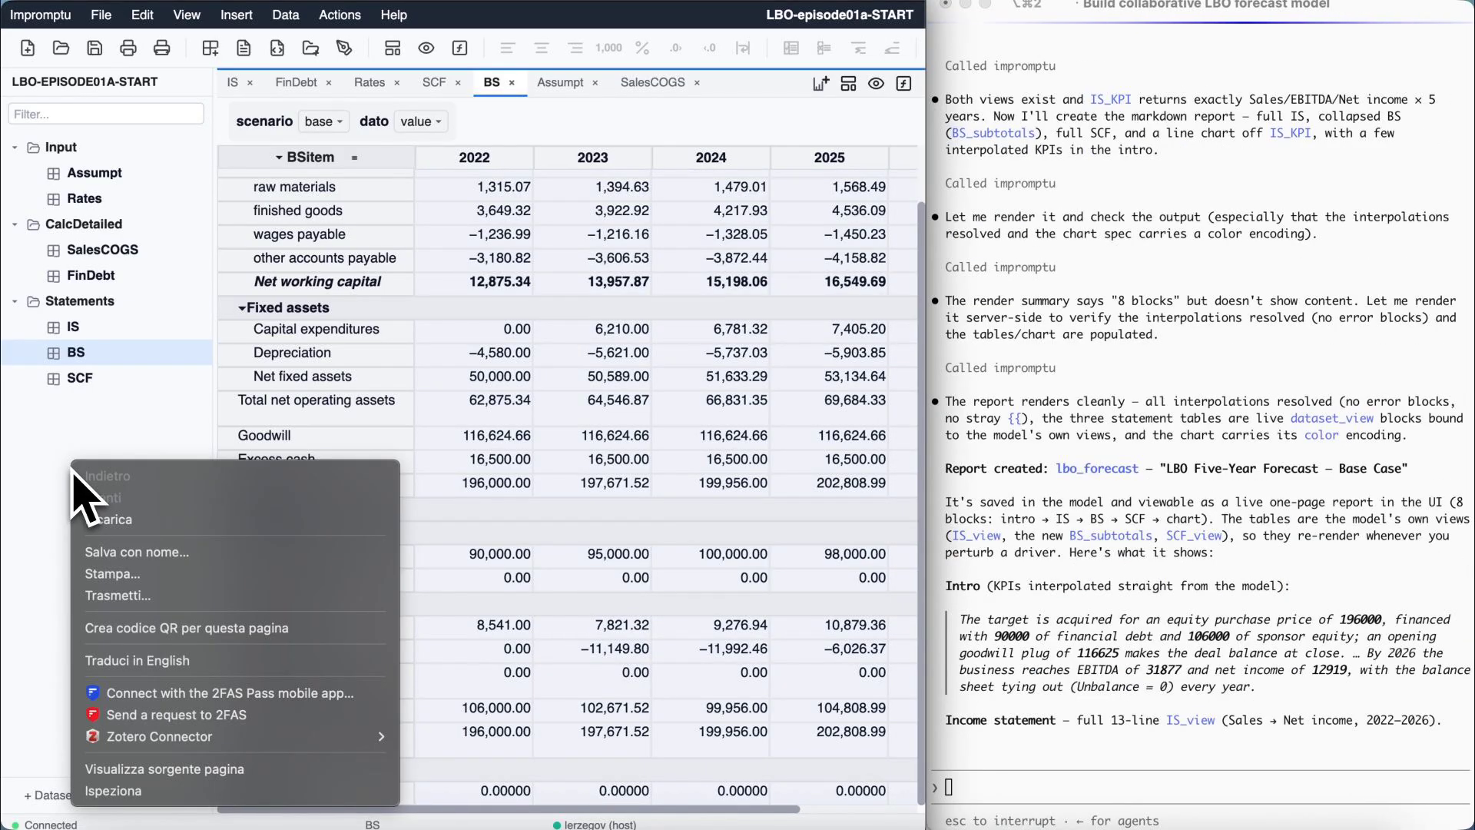
pyautogui.click(103, 519)
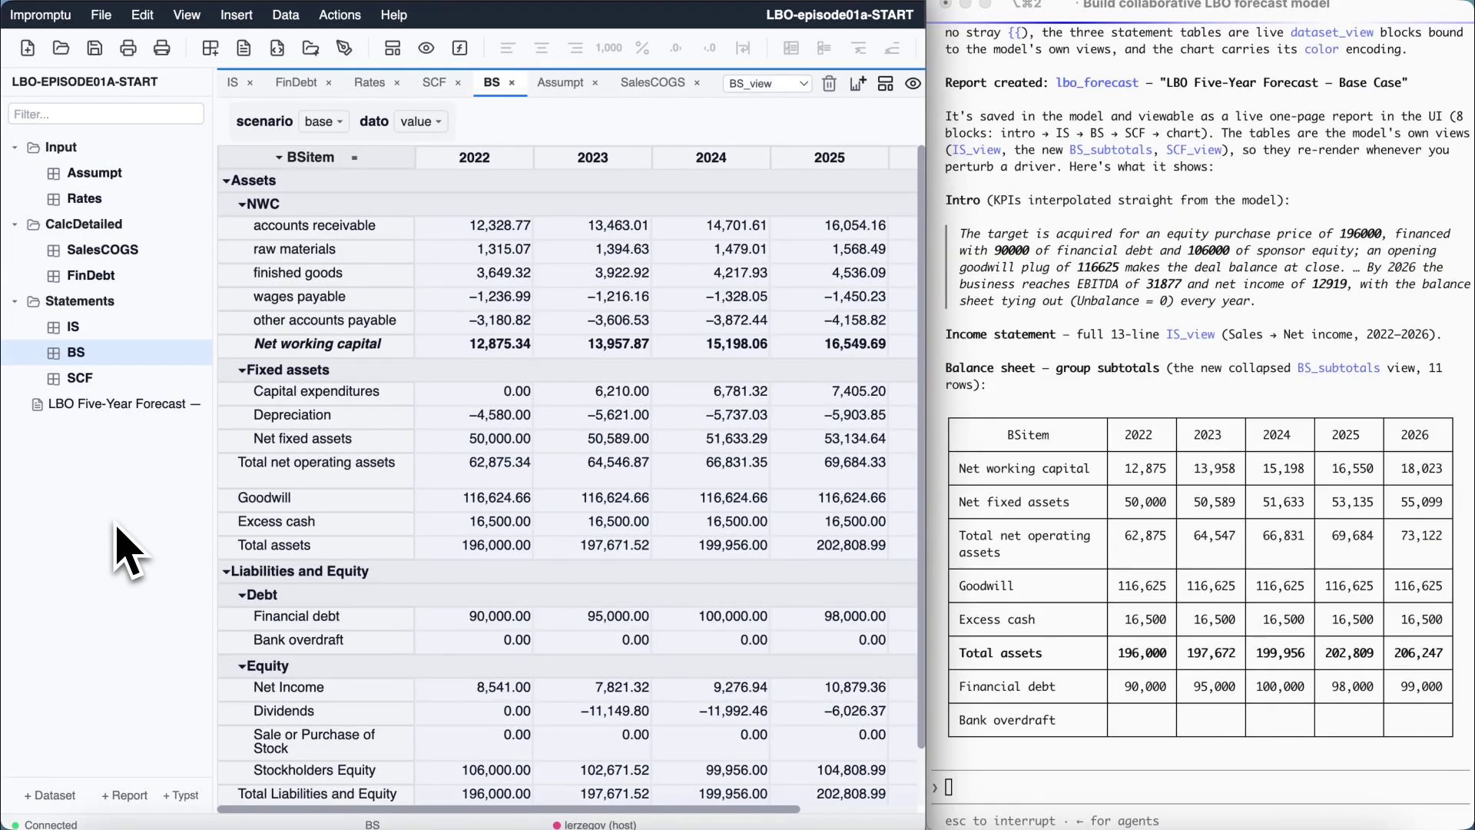
pyautogui.click(88, 404)
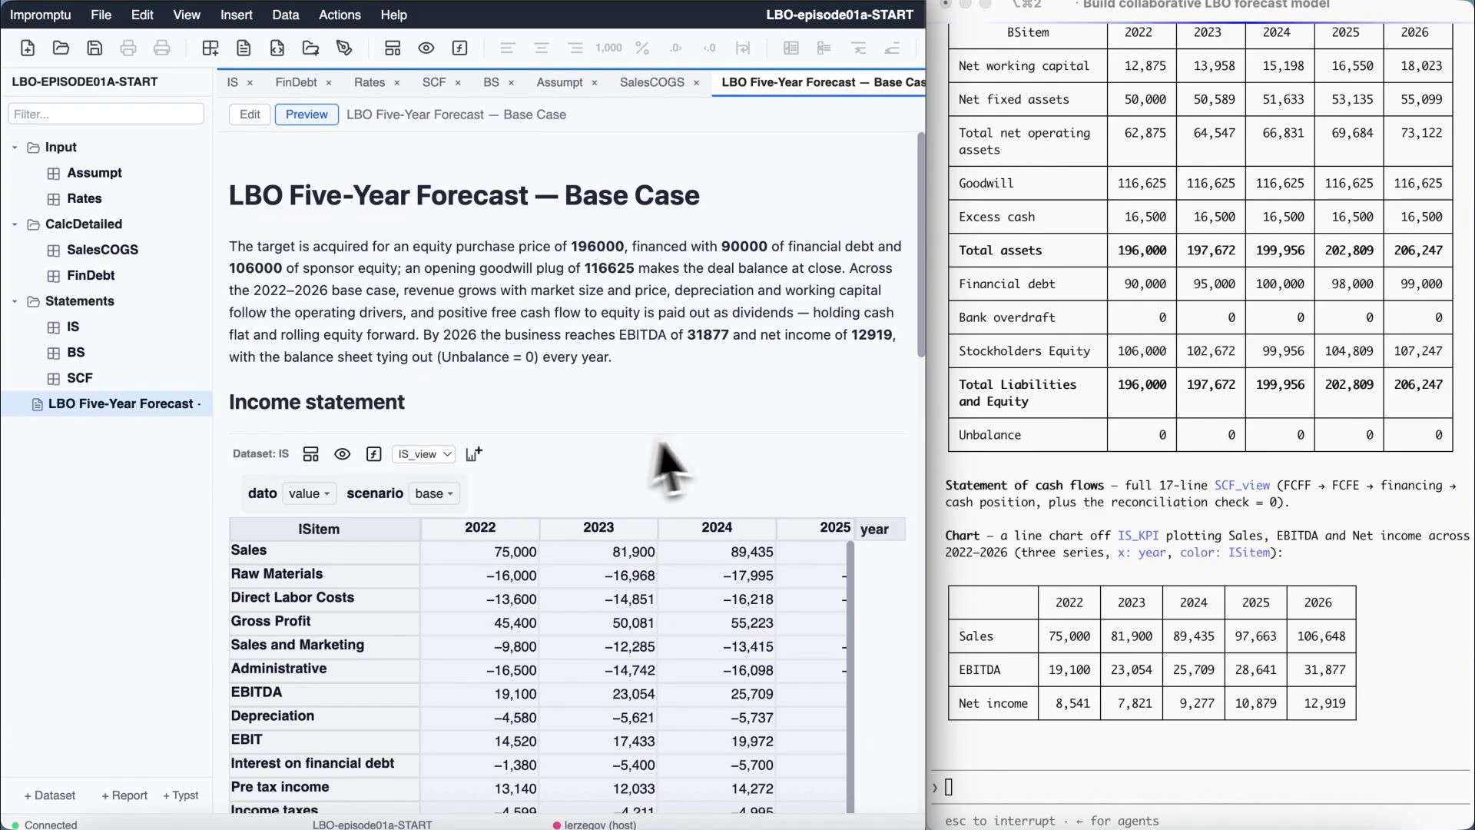
# Examine the report's markdown source with its interpolated formulas and dataset blocks, and review the rendered statements in the preview.
pyautogui.click(250, 114)
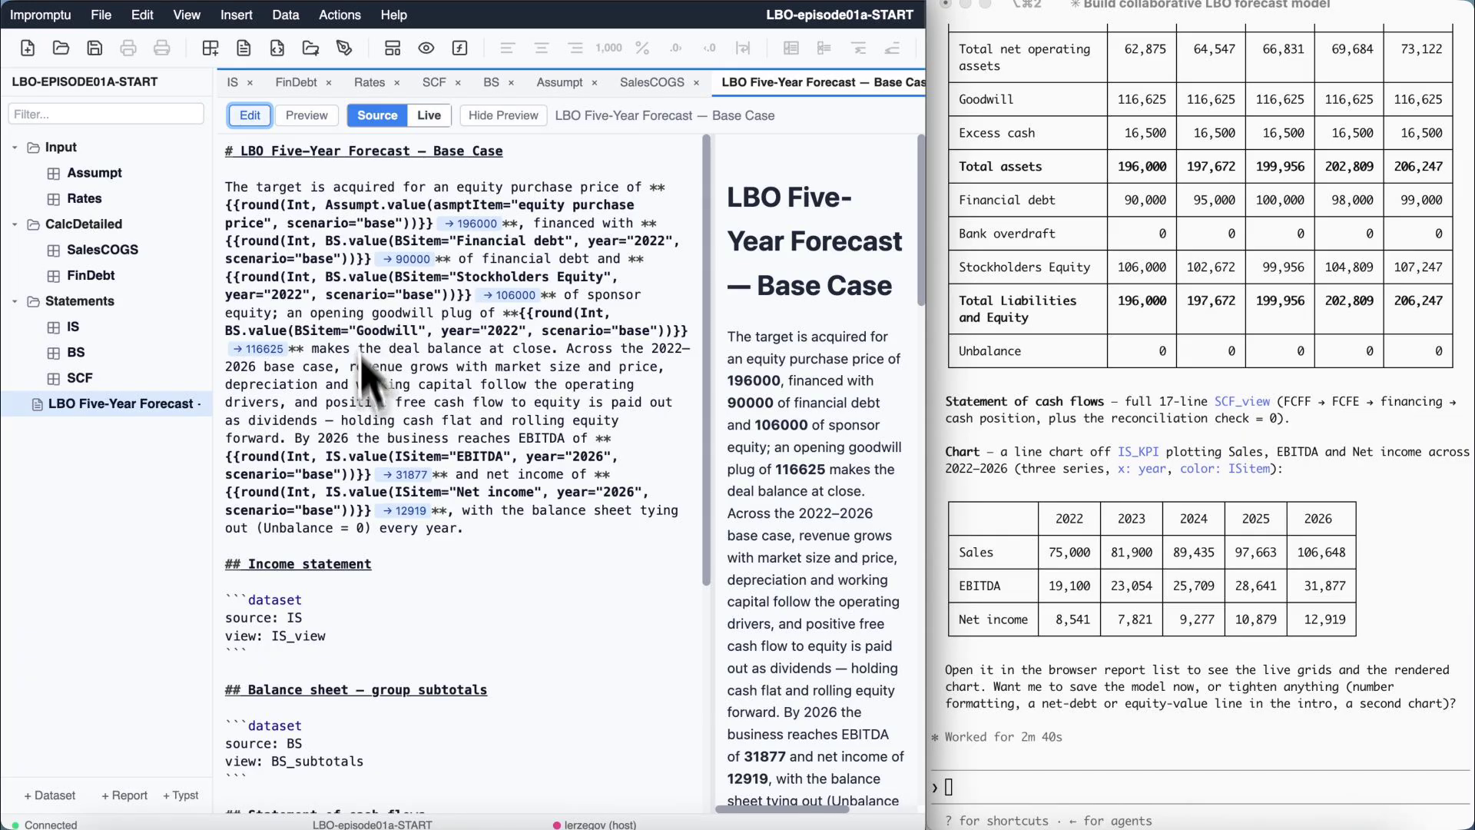
pyautogui.scroll(-3, 397, 606)
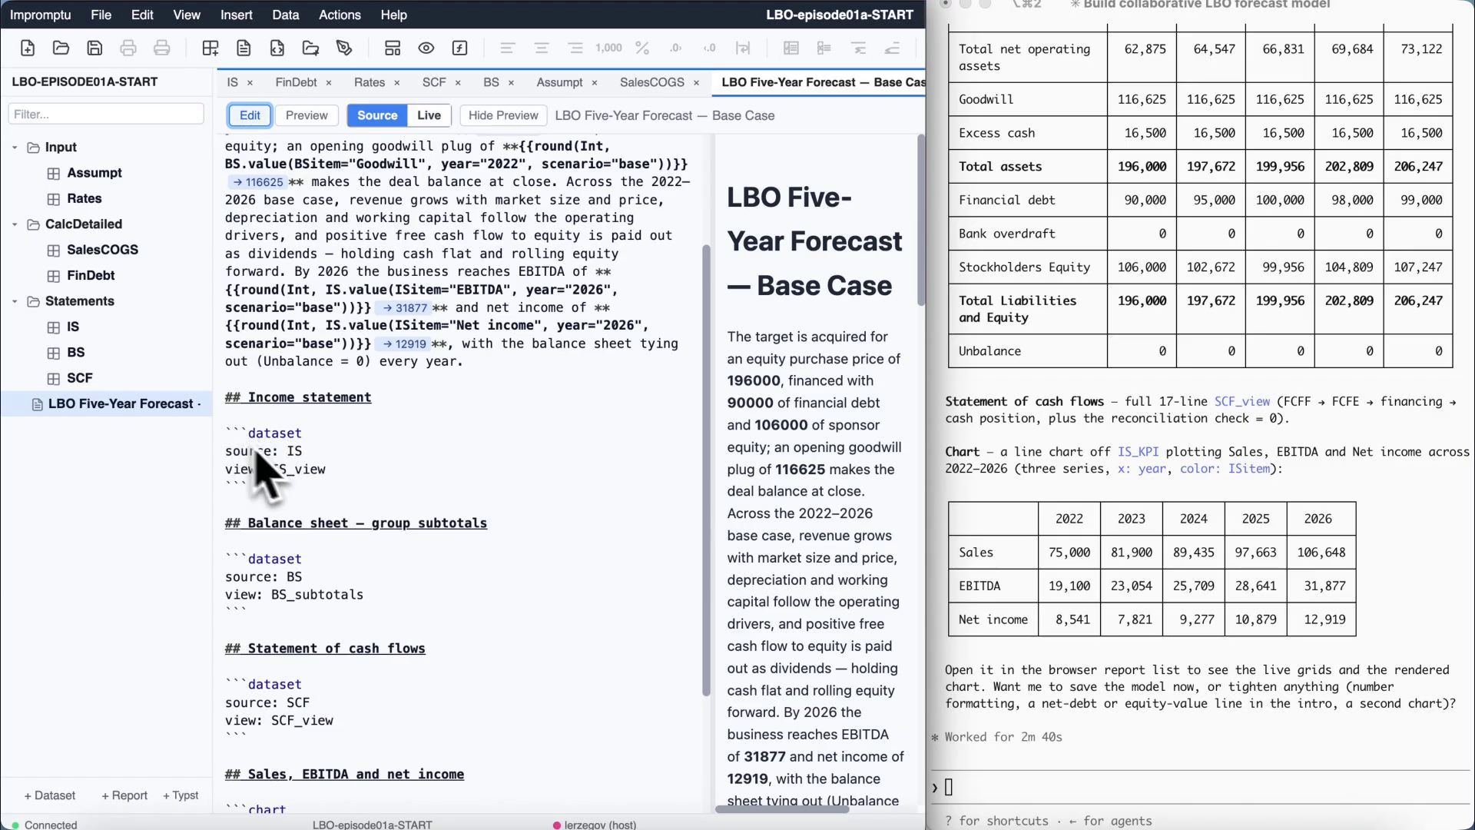
pyautogui.click(307, 114)
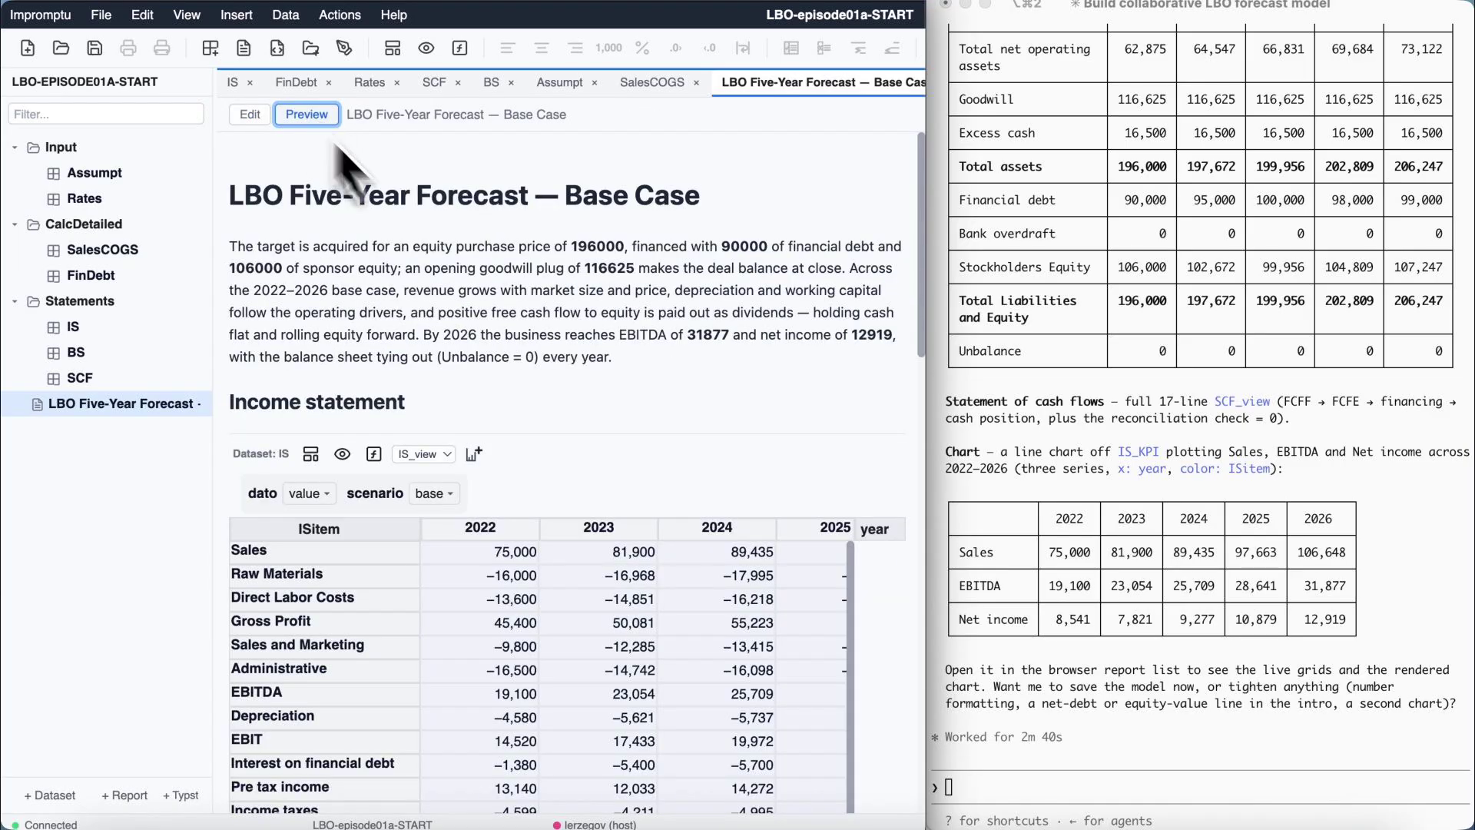
pyautogui.scroll(-20, 624, 449)
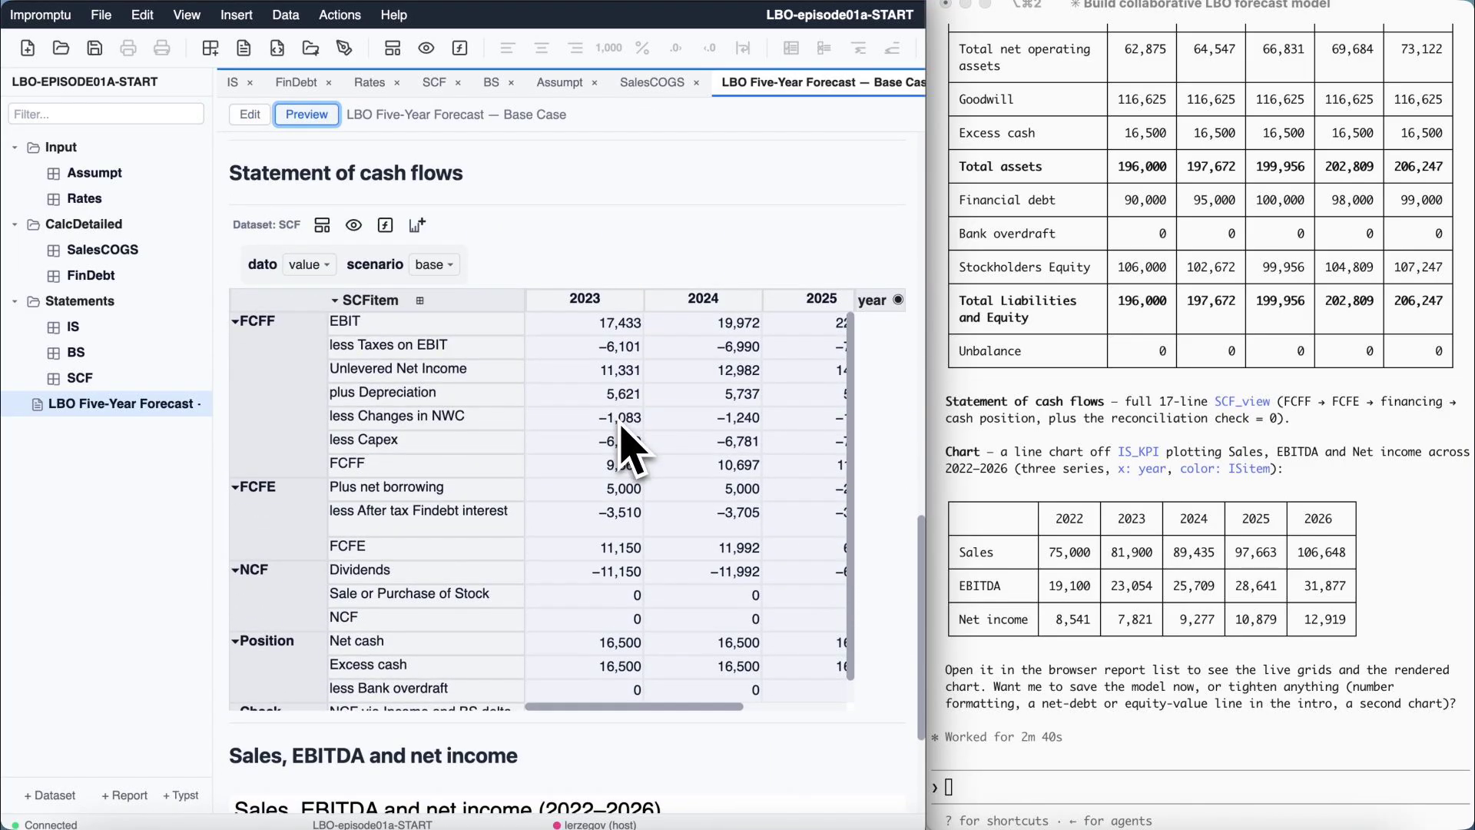
pyautogui.scroll(20, 658, 247)
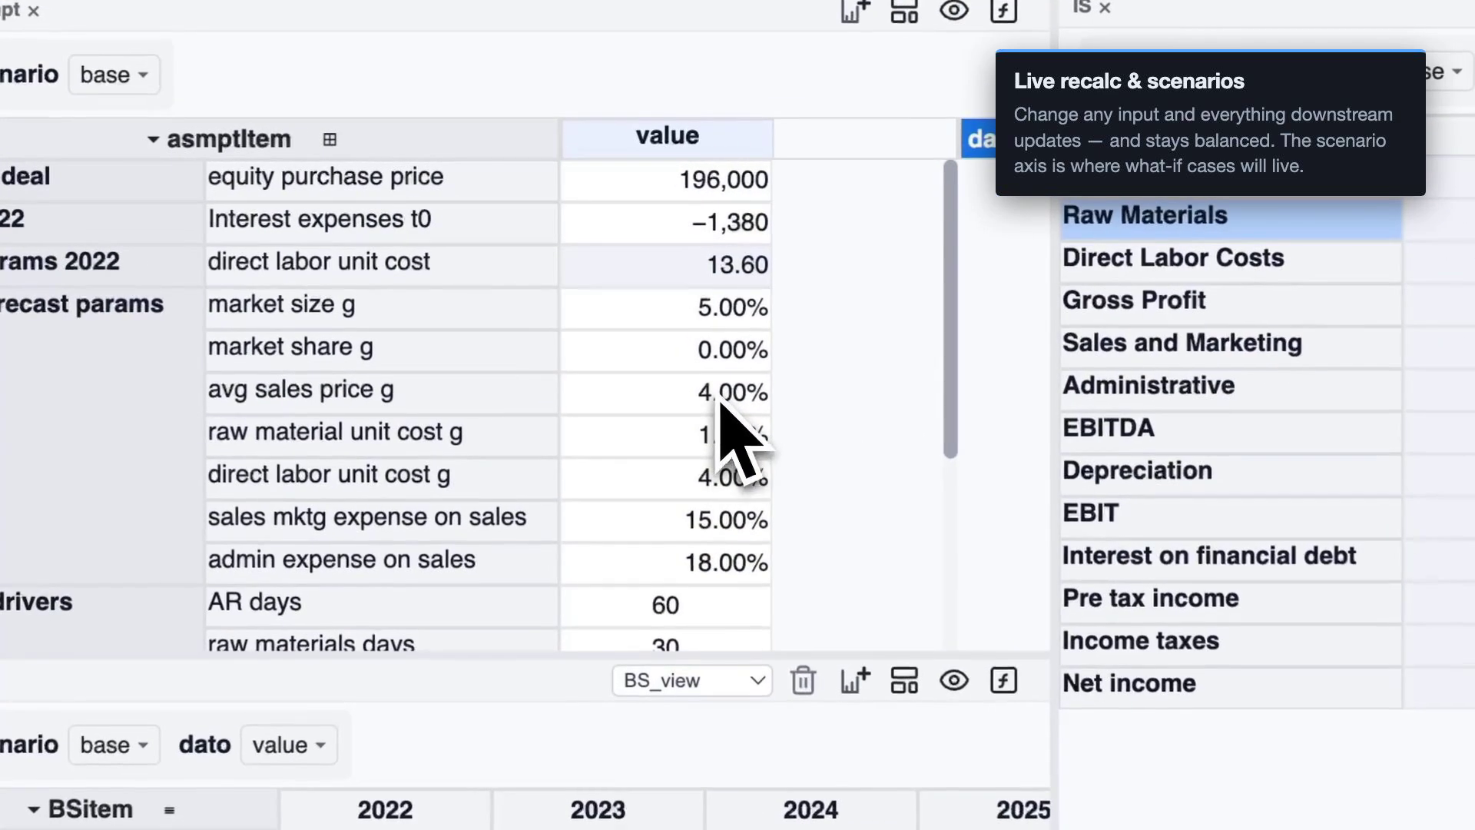
# Set avg sales price g in Assumpt to 12% for the base scenario and check the BS totals and Unbalance across all years.
pyautogui.click(697, 356)
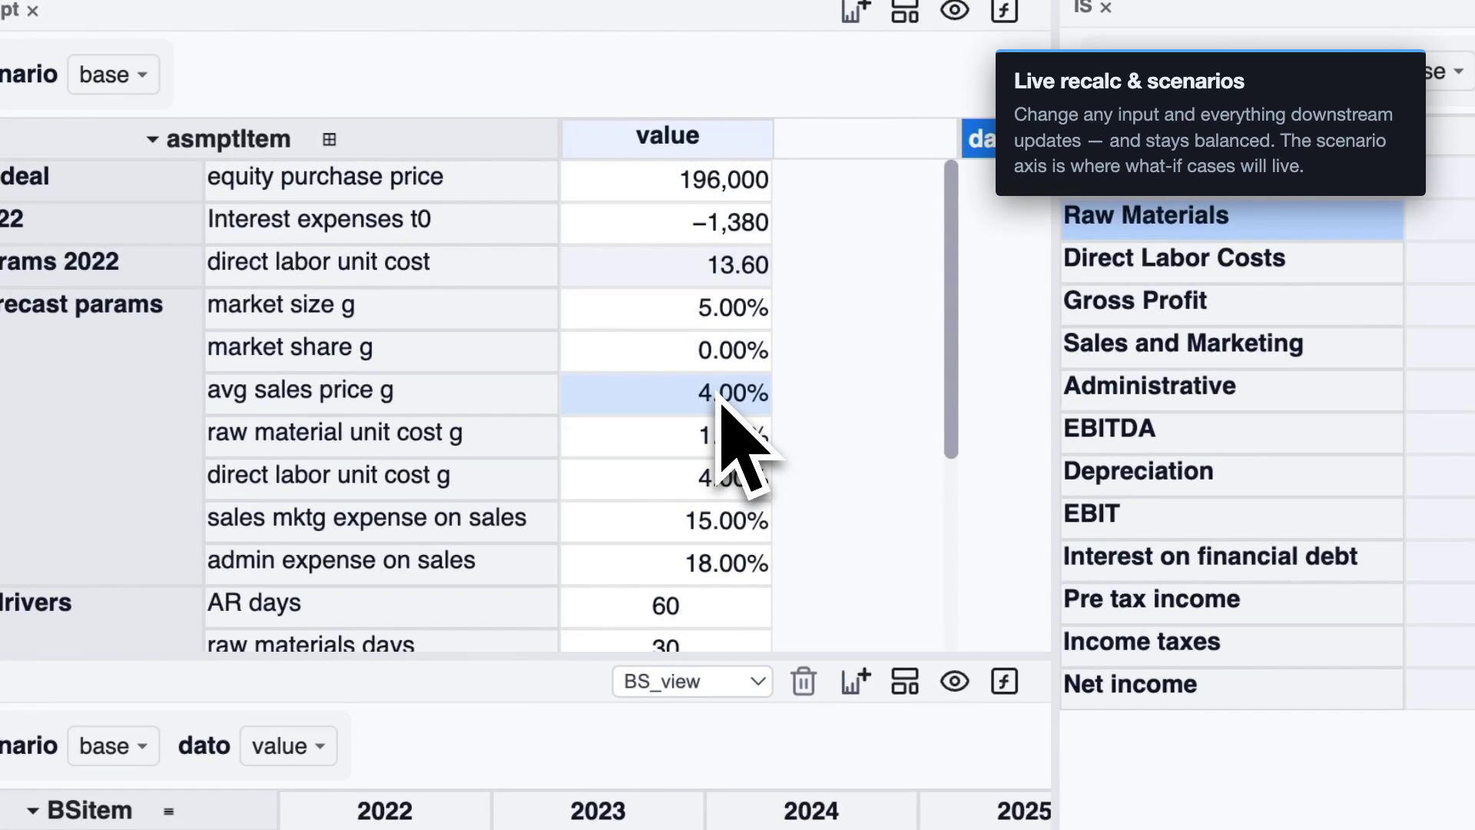
pyautogui.doubleClick(720, 394)
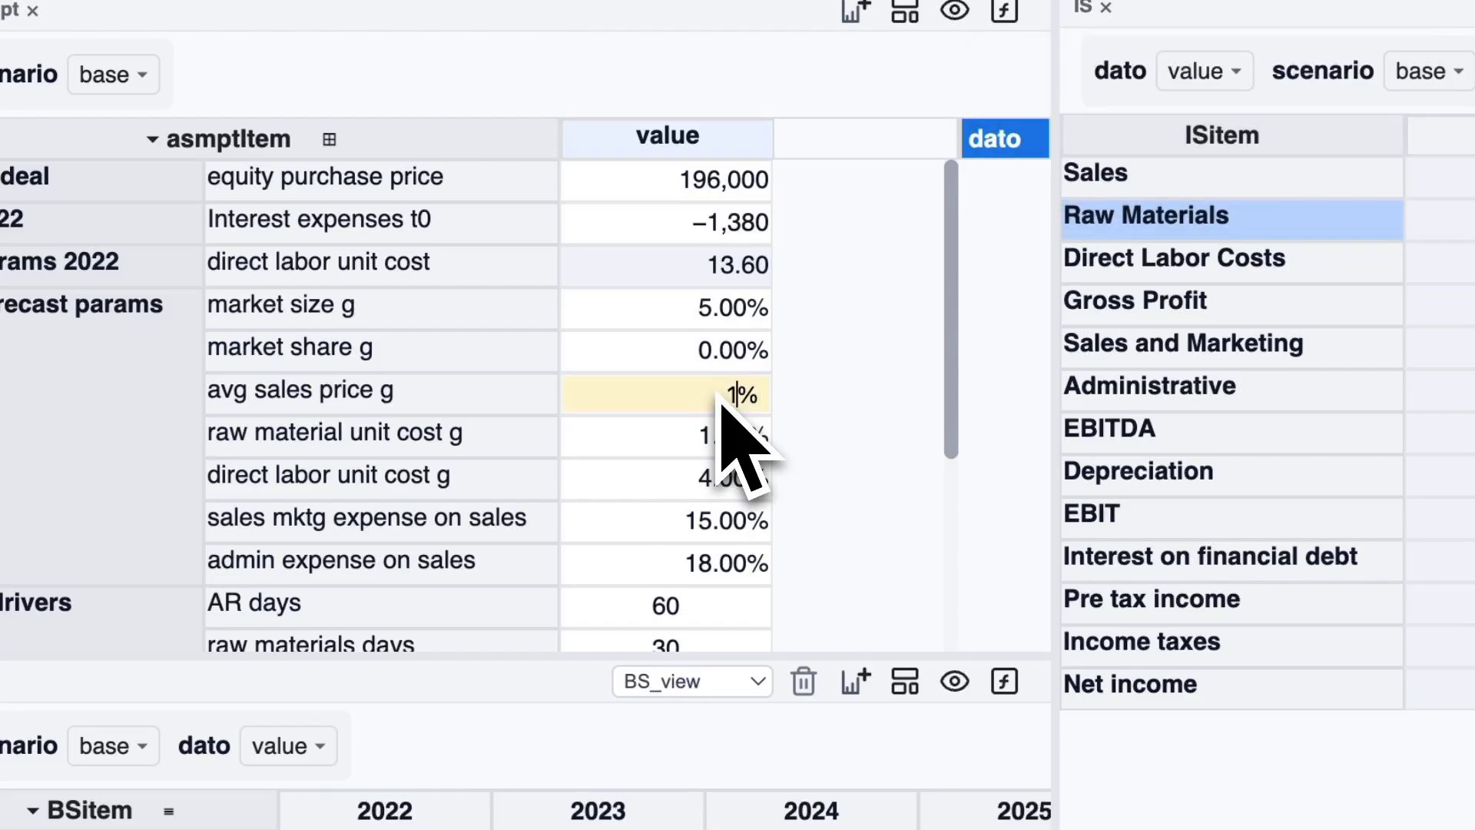
pyautogui.write('12')
pyautogui.press('Return')
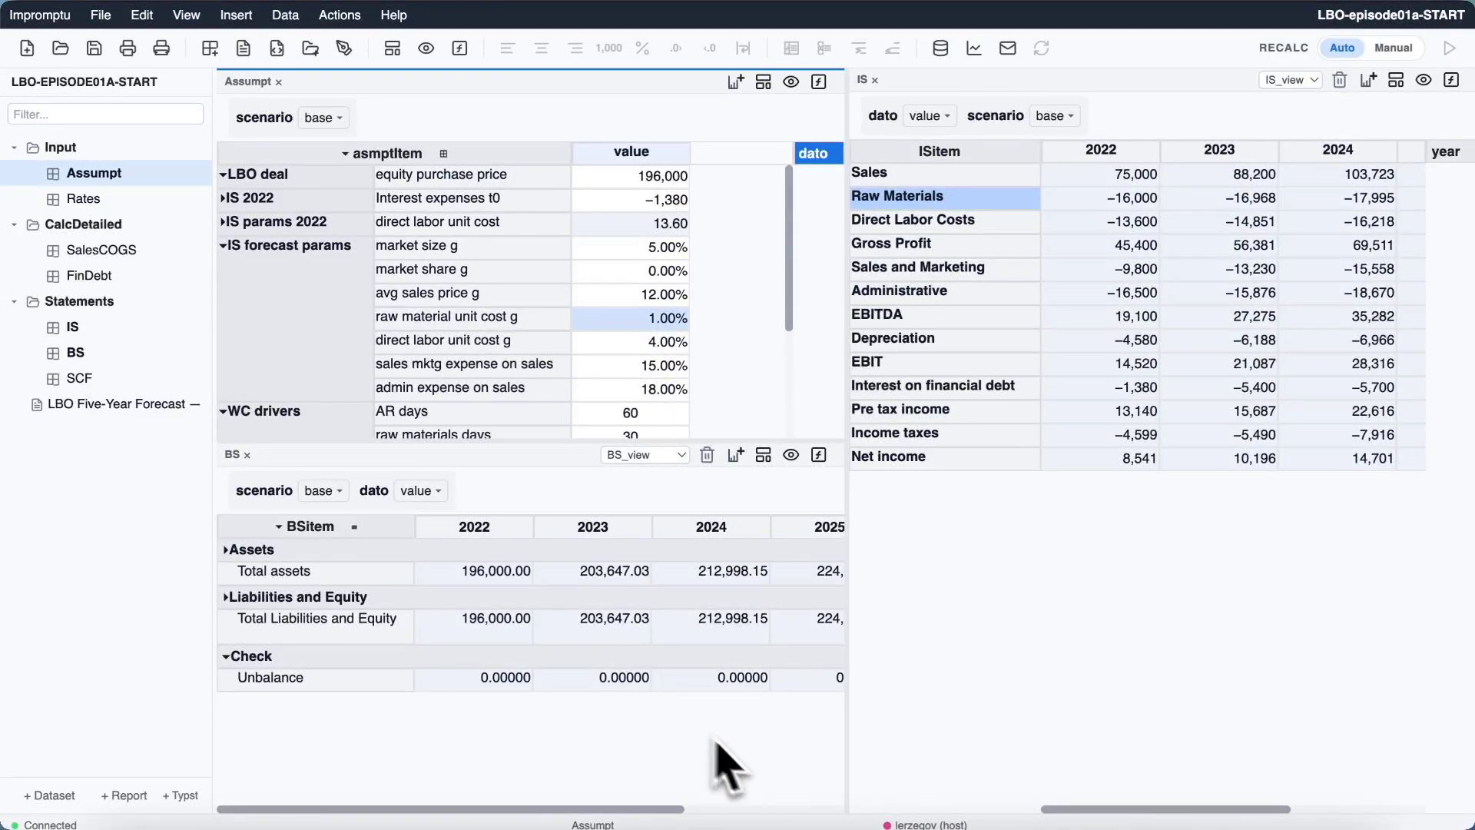
pyautogui.hscroll(5, 773, 774)
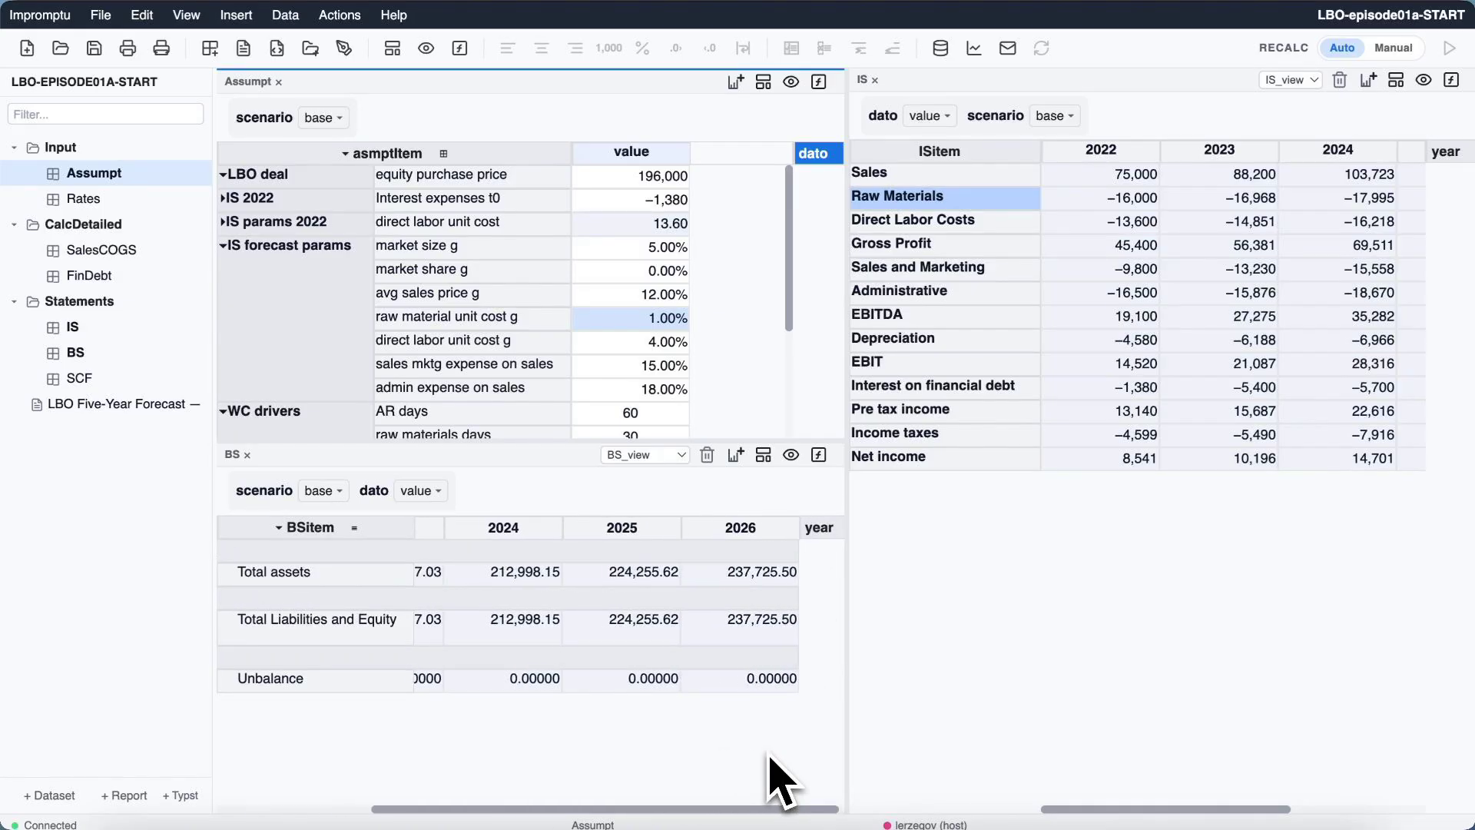
pyautogui.hscroll(-5, 770, 757)
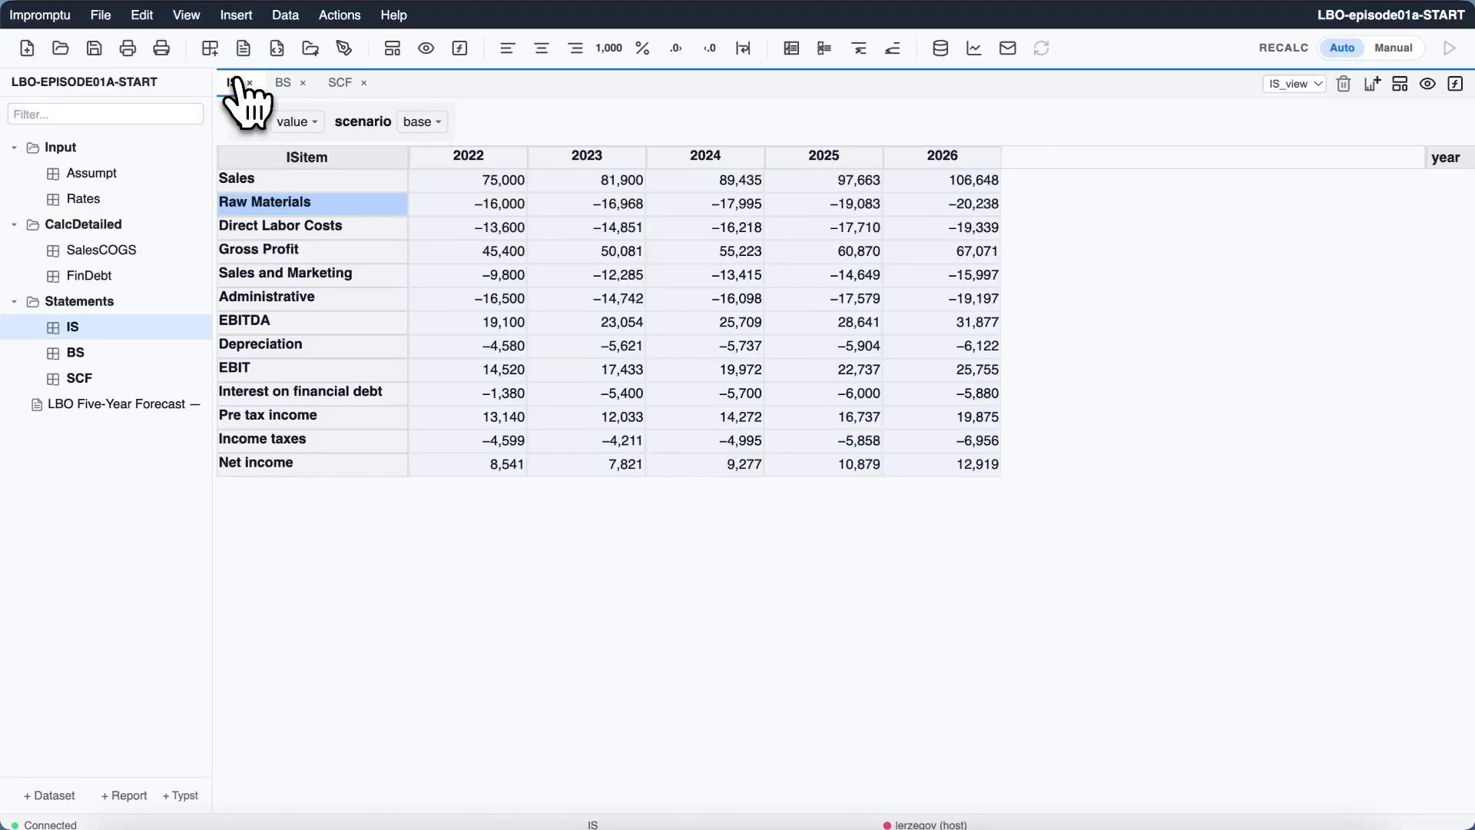
# Review the subtotals view of the BS and the cash-flow lines in SCF.
pyautogui.click(283, 82)
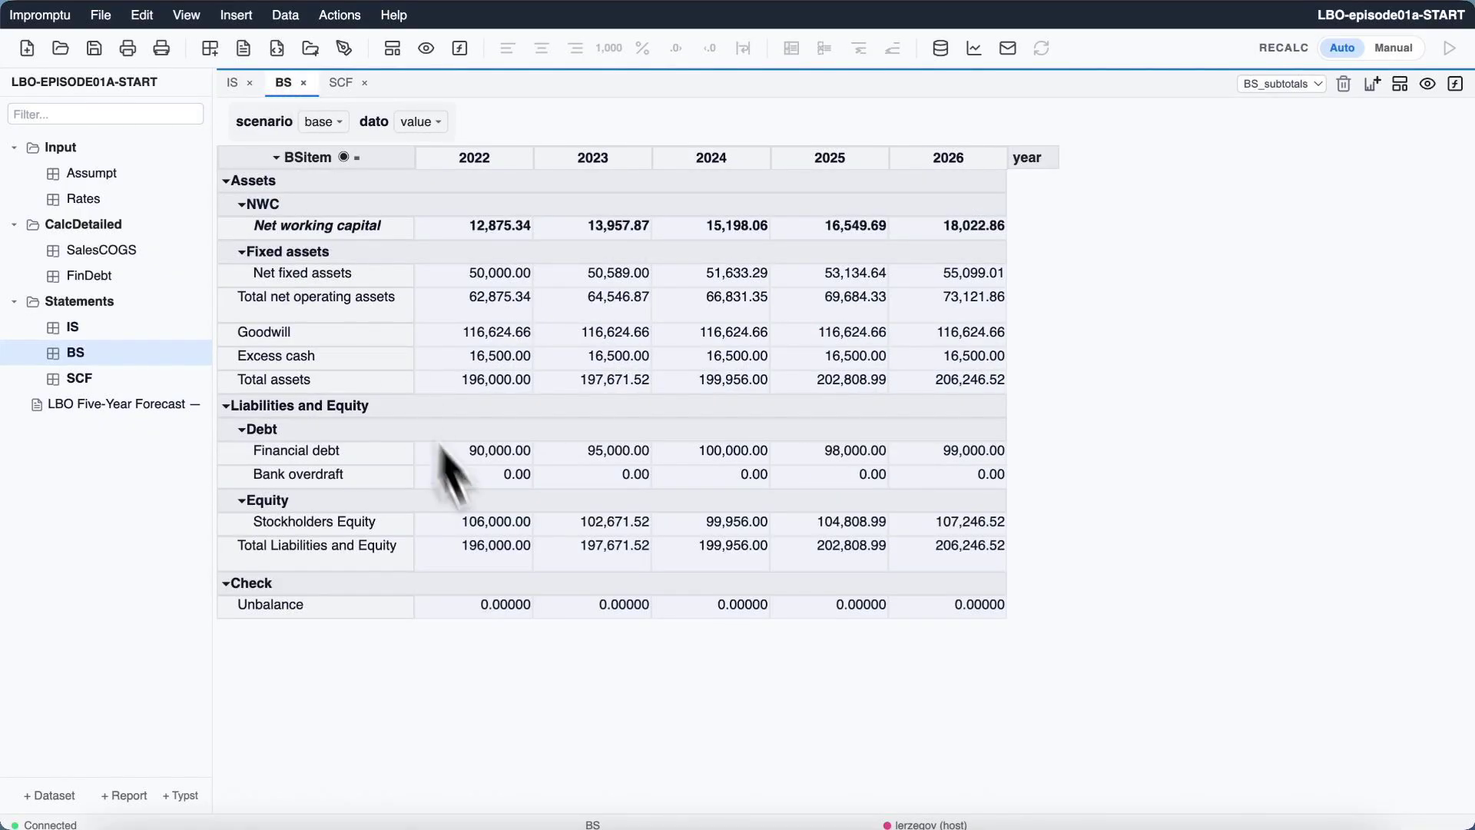
pyautogui.click(344, 82)
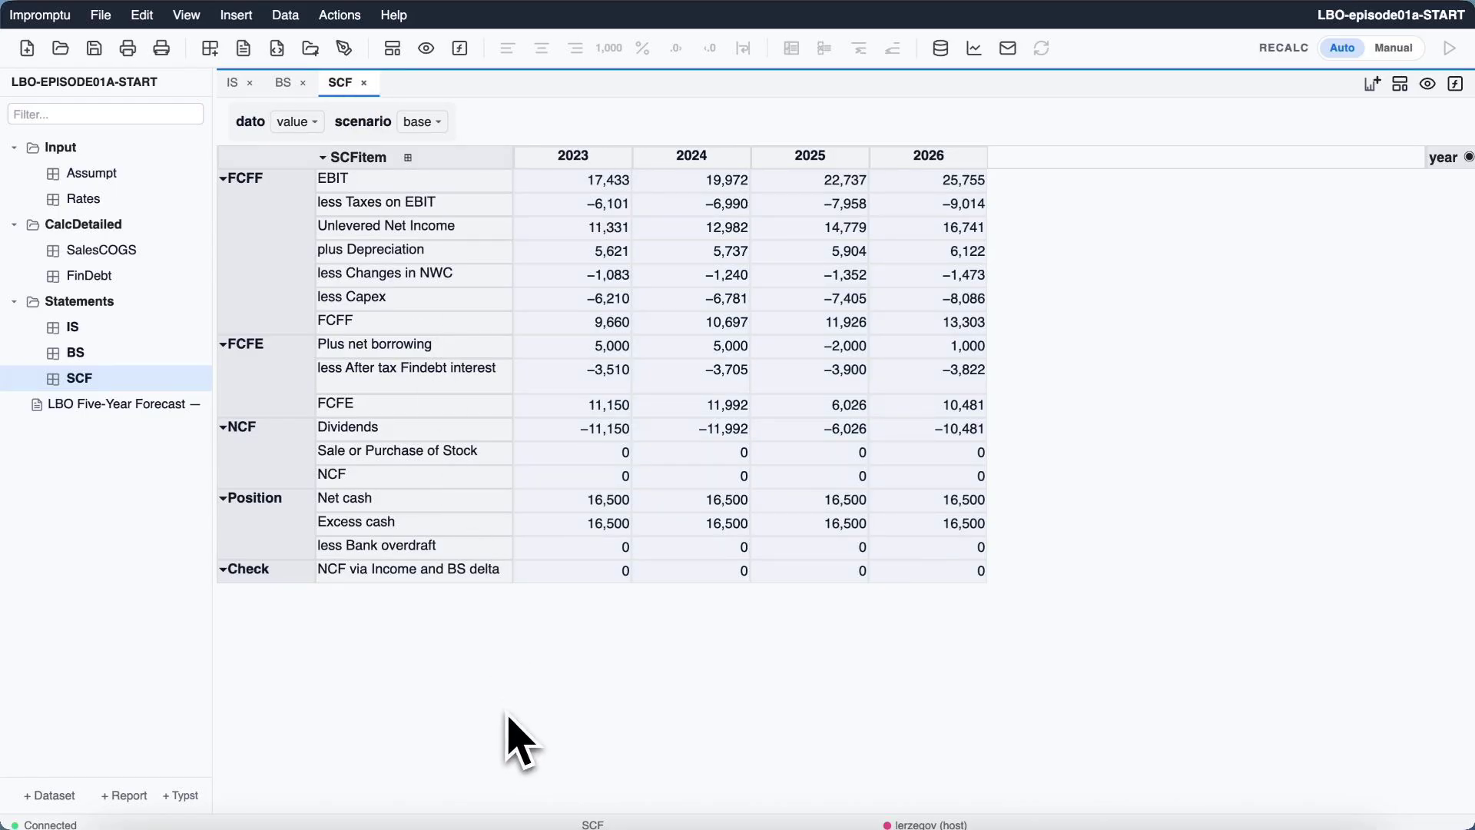
# Switch to the Claude terminal and run /usage to view the session's cost and usage statistics.
pyautogui.hotkey('ctrl', 'Up')
pyautogui.click(454, 729)
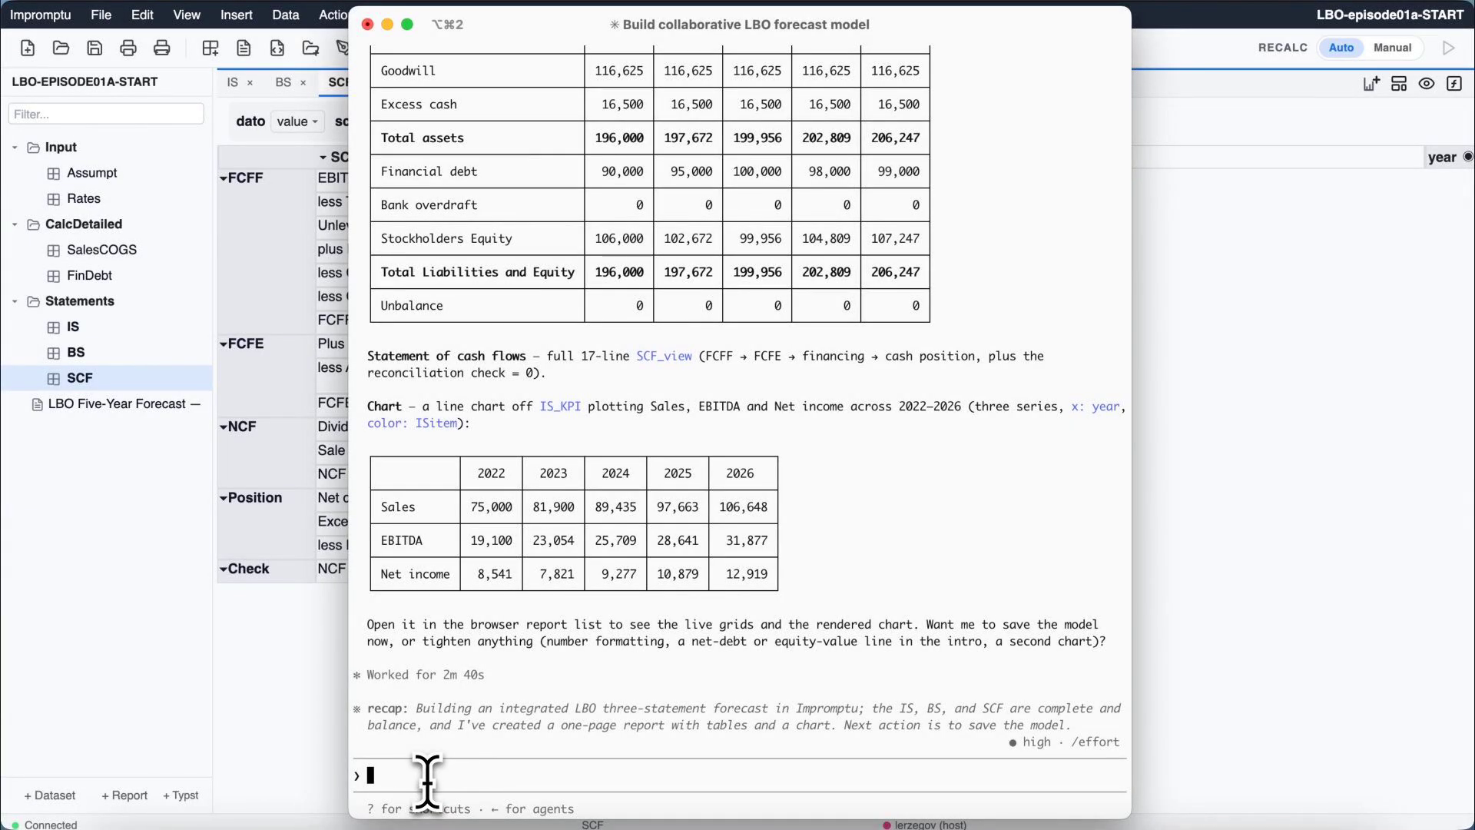
pyautogui.write('/us')
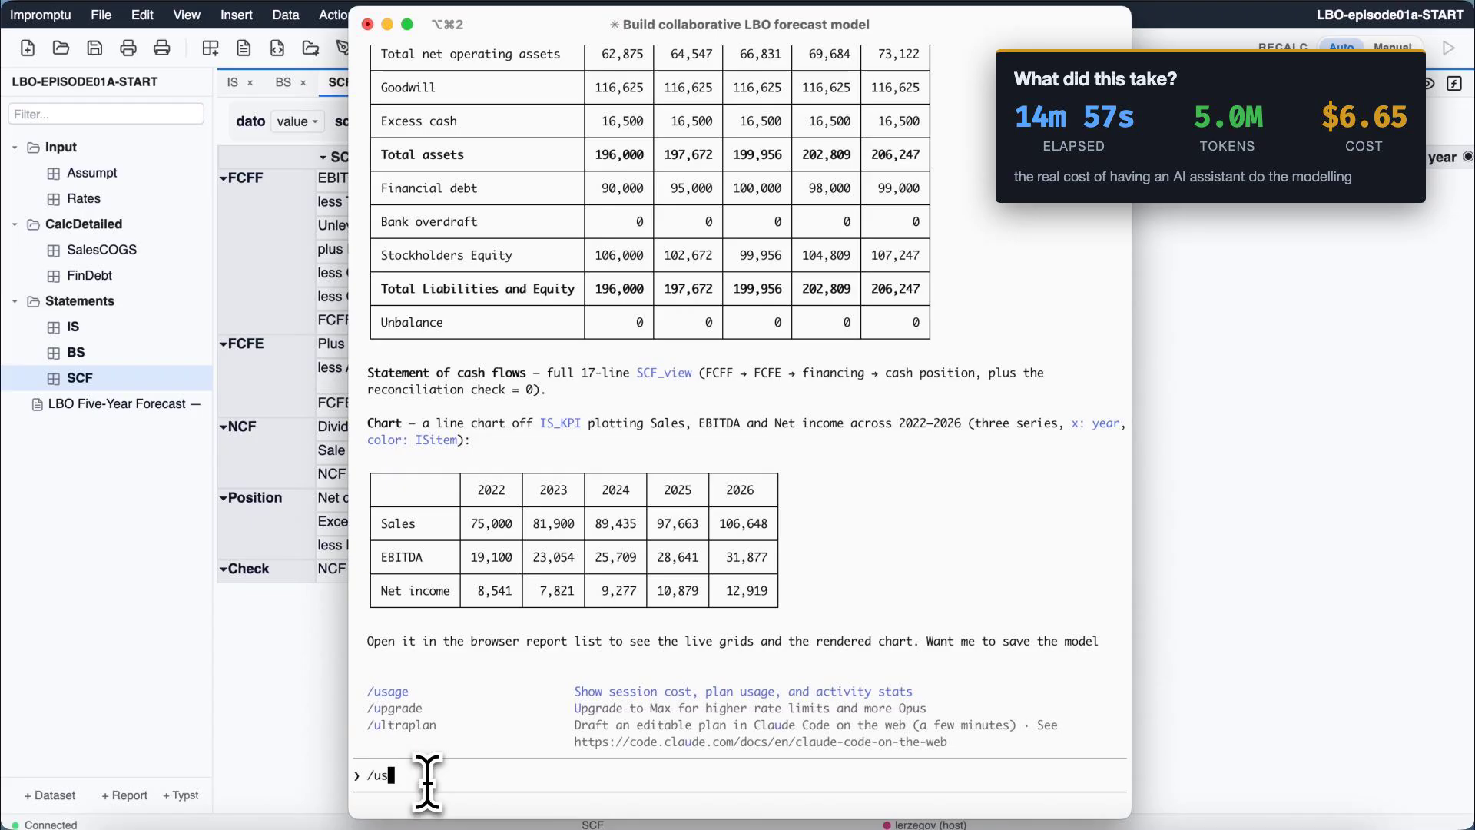
pyautogui.write('age')
pyautogui.press('Return')
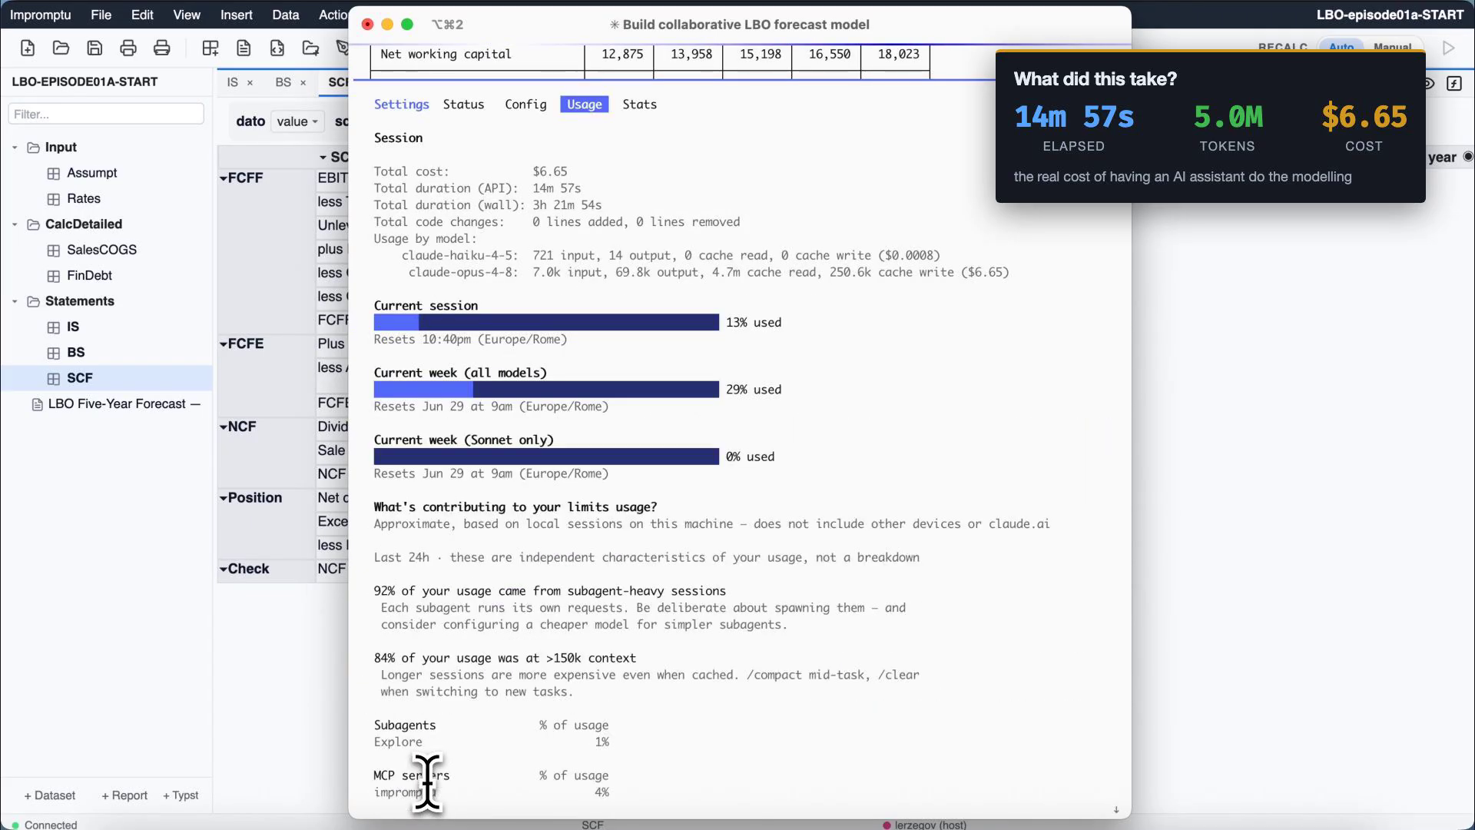